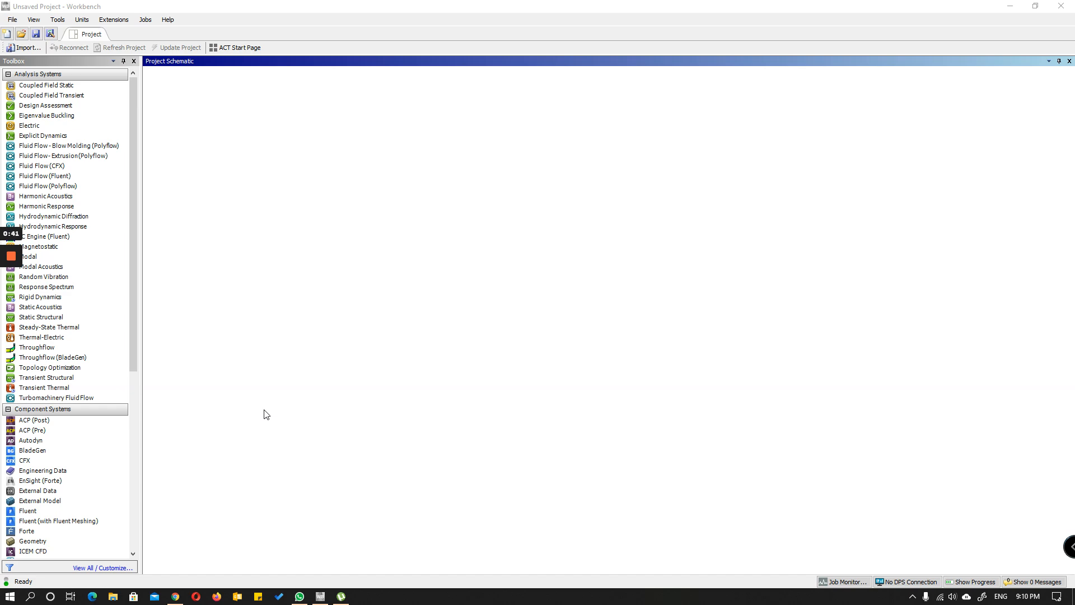
Step: Add an ACP (Pre) component system to the project schematic and open its Geometry cell in DesignModeler
{"action": "double_click", "coordinate": [68, 435]}
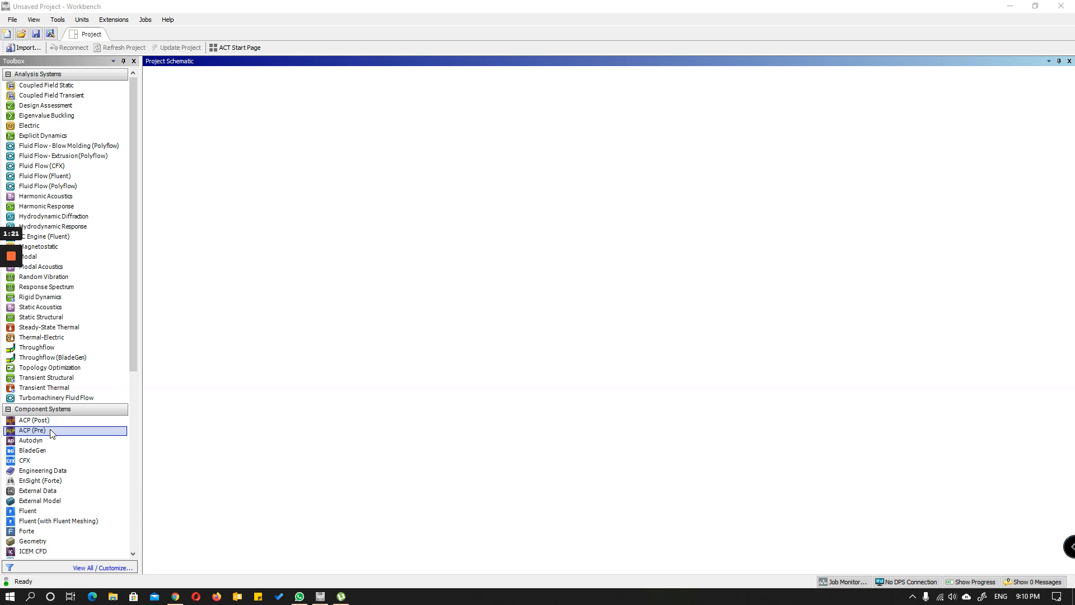
{"action": "left_click_drag", "start_coordinate": [50, 433], "coordinate": [208, 139]}
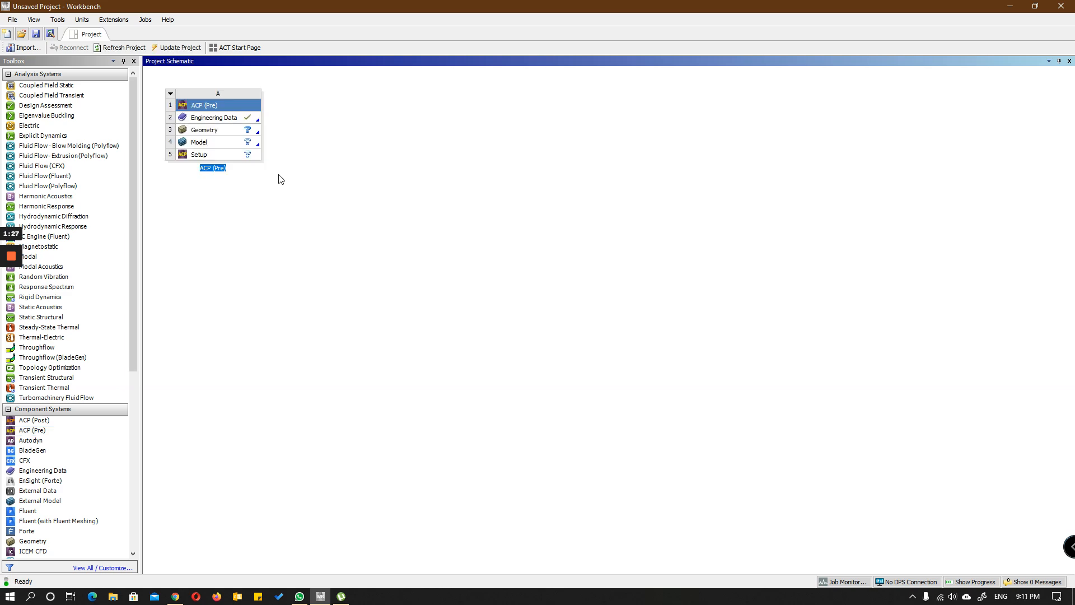
{"action": "left_click", "coordinate": [217, 134]}
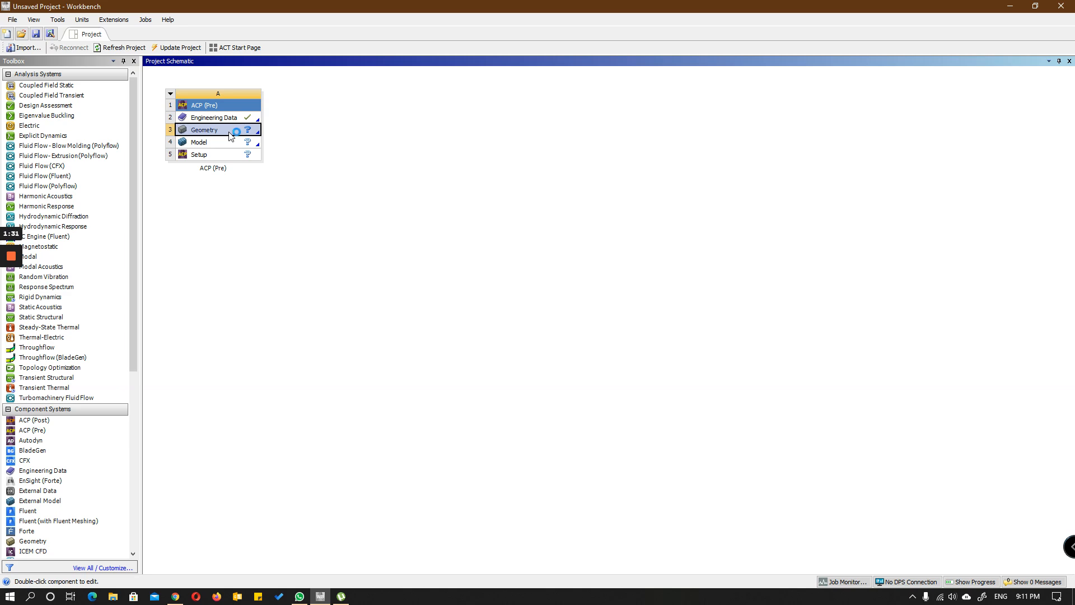
{"action": "double_click", "coordinate": [228, 133]}
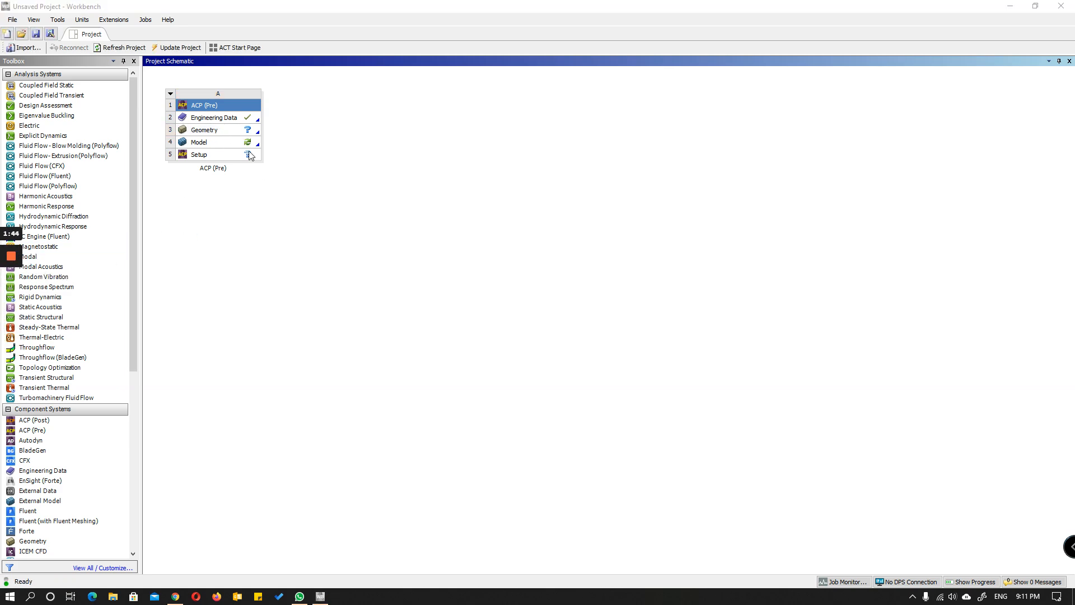
{"action": "left_click", "coordinate": [226, 132]}
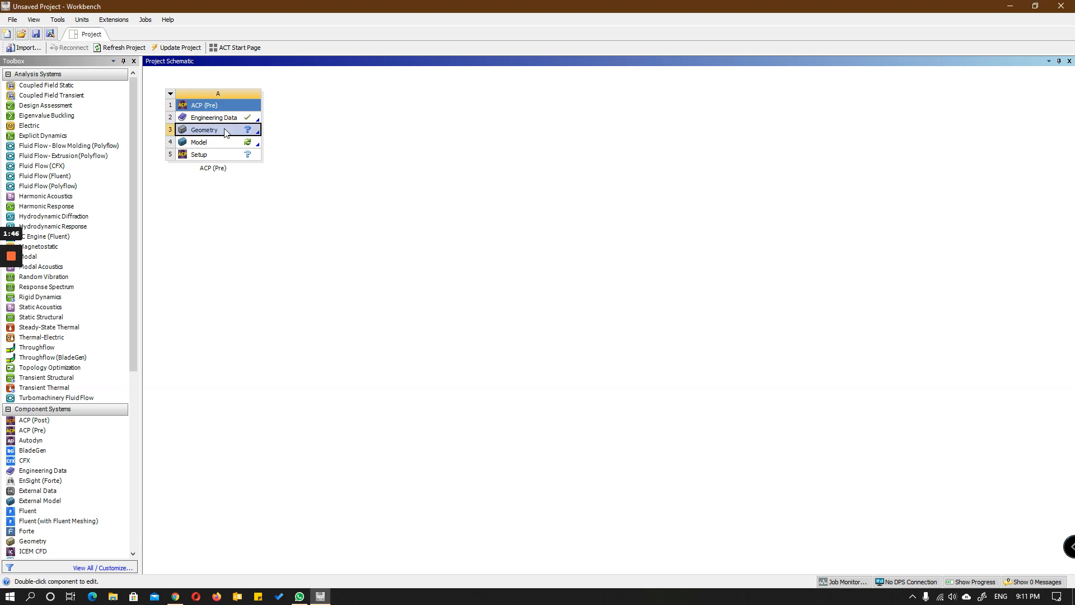
{"action": "right_click", "coordinate": [225, 132]}
{"action": "left_click", "coordinate": [284, 147]}
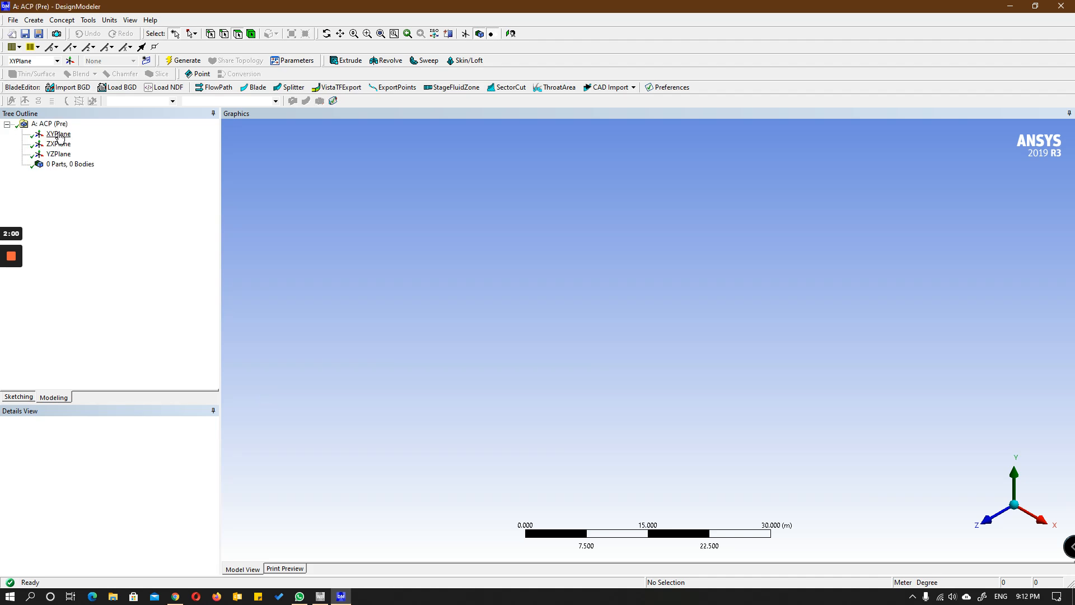
Step: Sketch a rectangle about 10 m wide and 7 m high around the origin on the XY plane, viewed face-on
{"action": "left_click", "coordinate": [58, 135]}
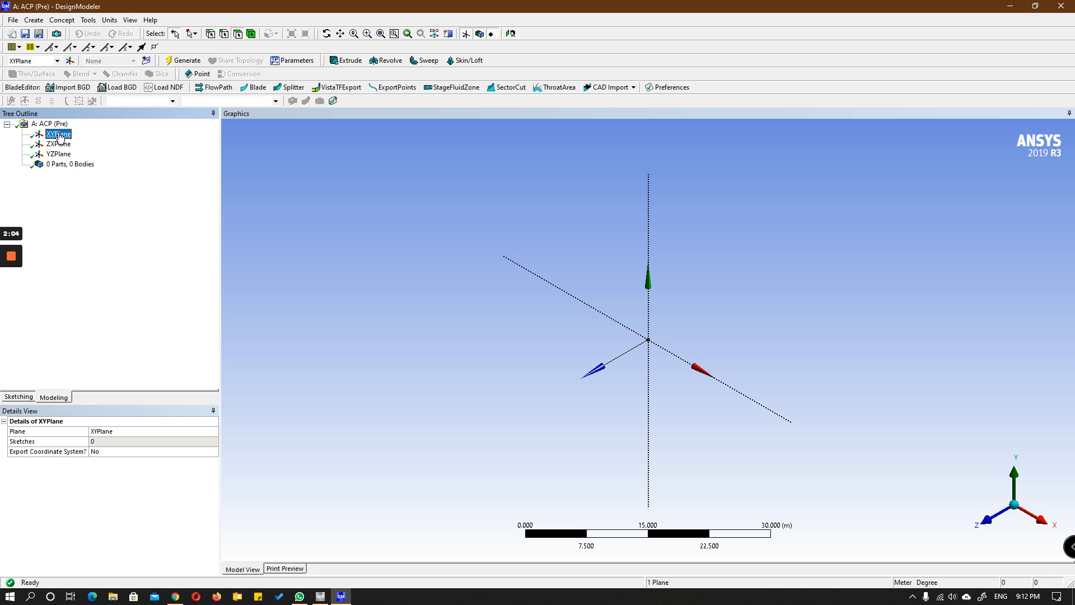
{"action": "left_click", "coordinate": [511, 34]}
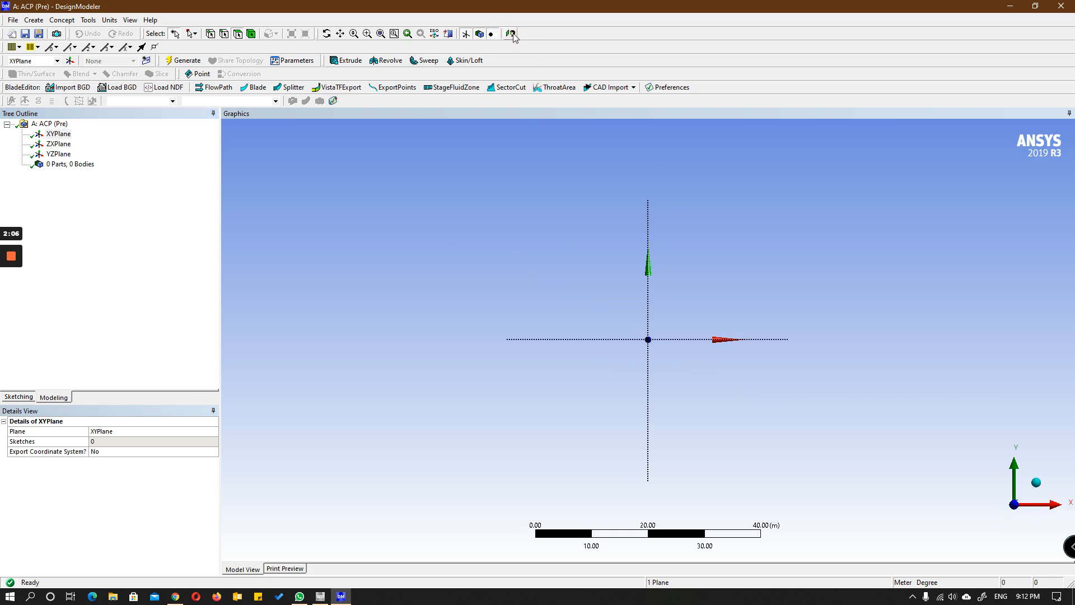
{"action": "scroll", "coordinate": [731, 302], "scroll_direction": "up", "scroll_amount": 5}
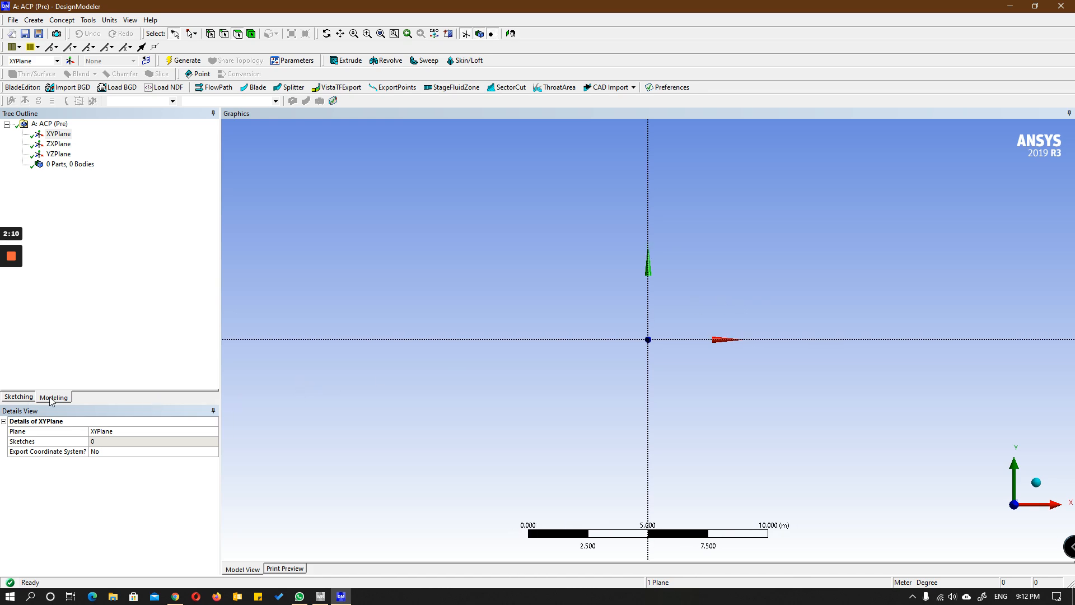
{"action": "left_click", "coordinate": [19, 396]}
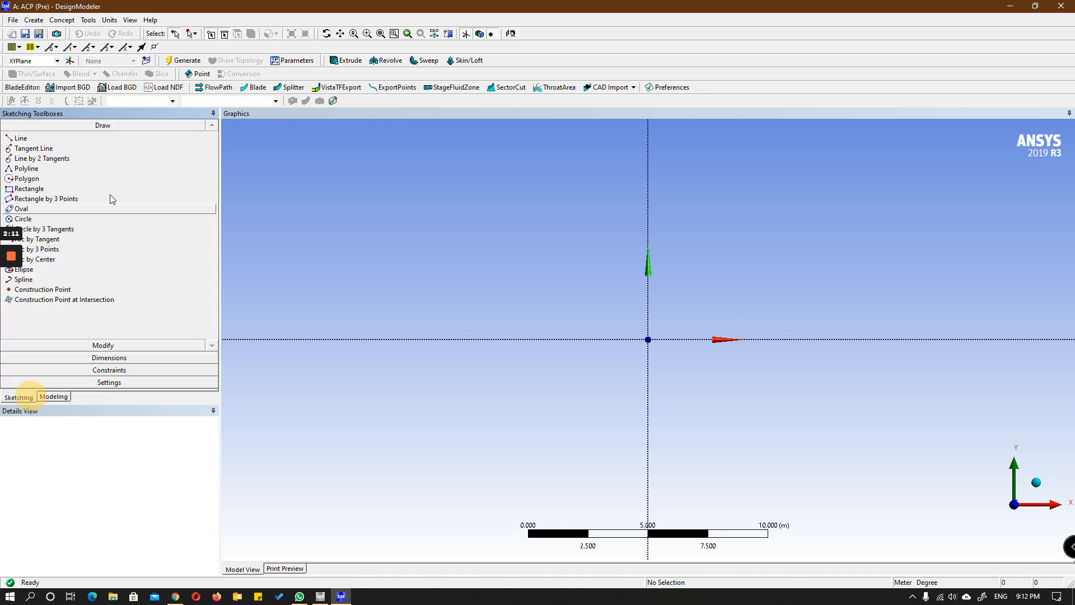
{"action": "left_click", "coordinate": [60, 190]}
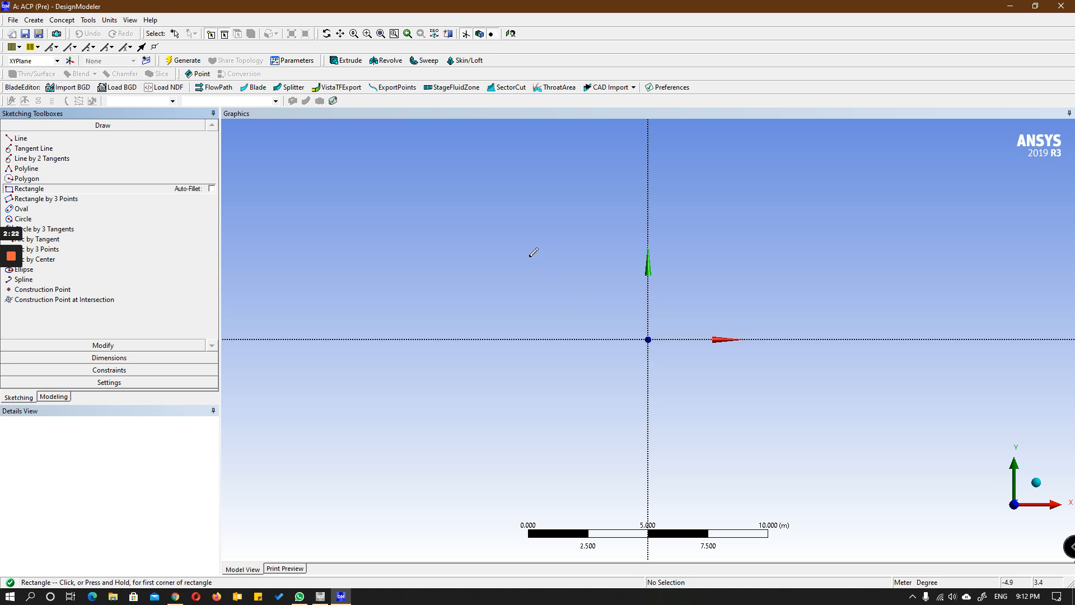
{"action": "mouse_move", "coordinate": [528, 256]}
{"action": "left_mouse_down"}
{"action": "mouse_move", "coordinate": [715, 413]}
{"action": "mouse_move", "coordinate": [761, 434]}
{"action": "mouse_move", "coordinate": [787, 425]}
{"action": "mouse_move", "coordinate": [771, 429]}
{"action": "left_mouse_up"}
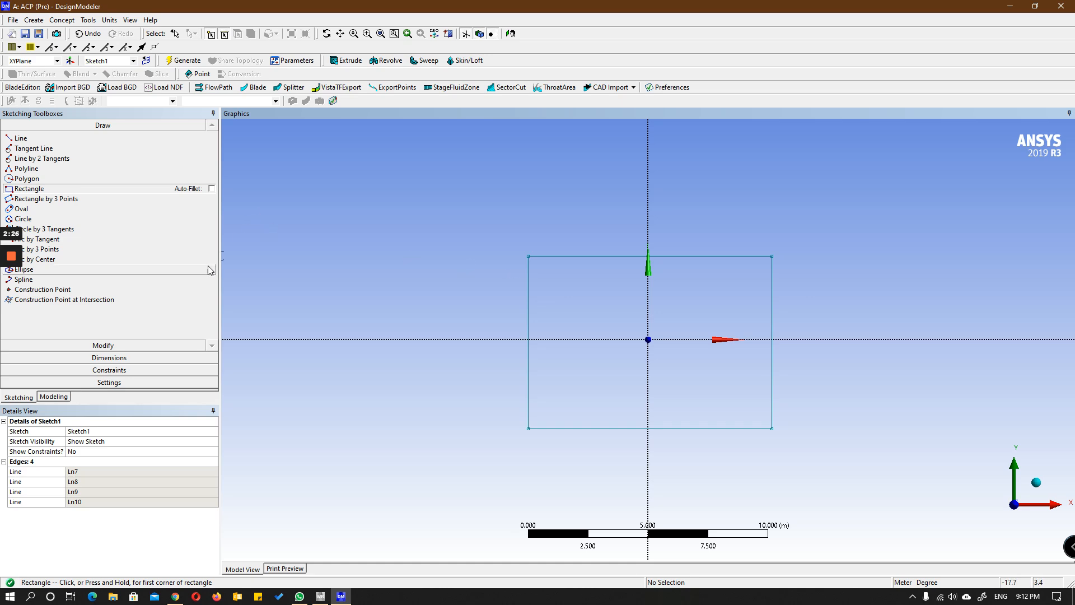
Step: Change the model's length unit to millimeter
{"action": "left_click", "coordinate": [109, 20]}
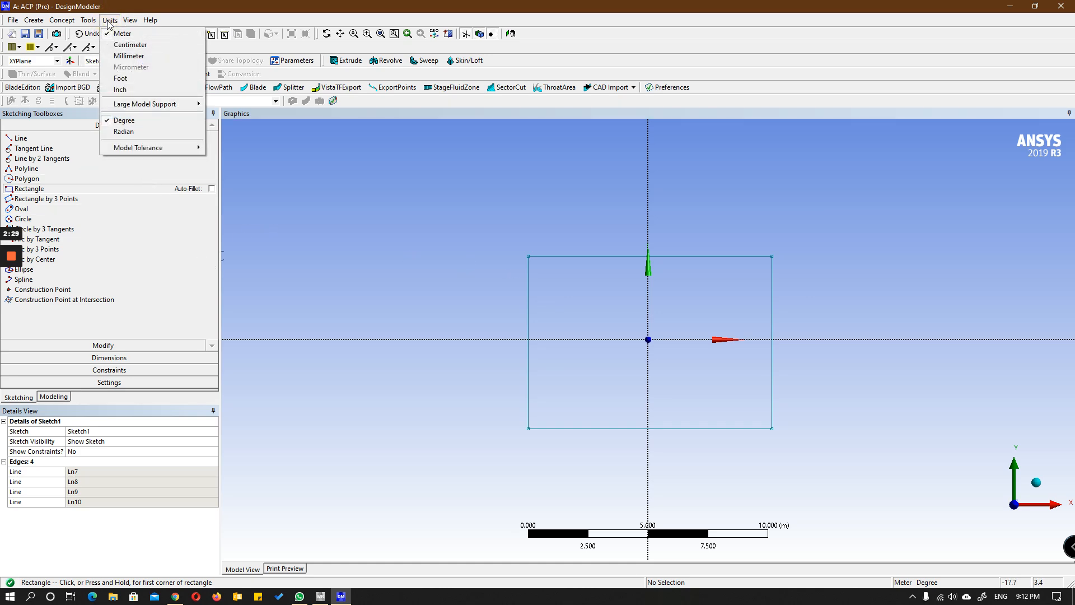
{"action": "left_click", "coordinate": [116, 56]}
{"action": "scroll", "coordinate": [605, 303], "scroll_direction": "down", "scroll_amount": 3}
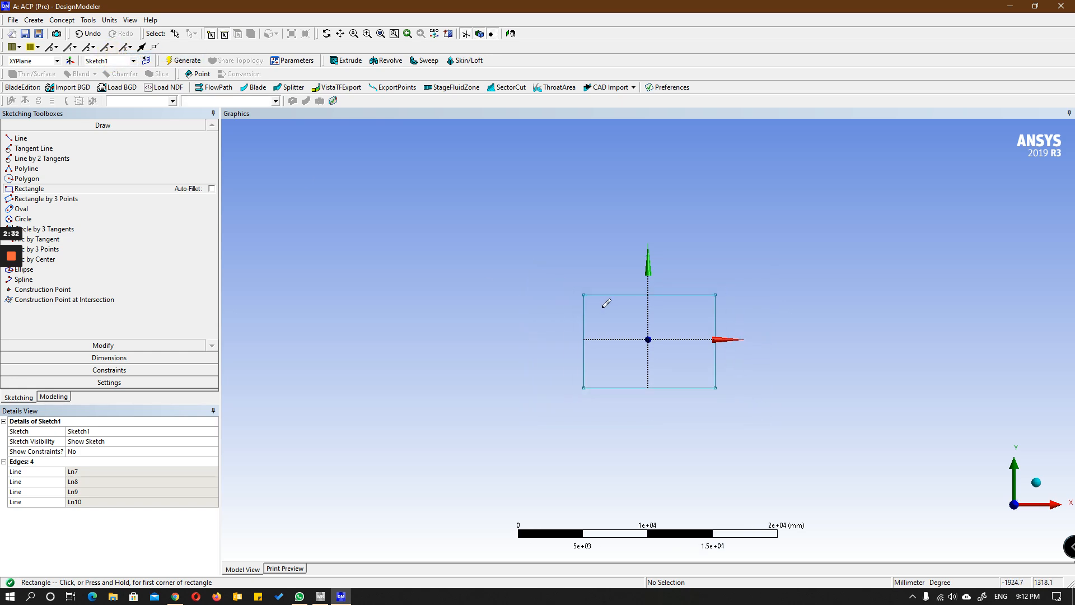
{"action": "scroll", "coordinate": [606, 304], "scroll_direction": "up", "scroll_amount": 2}
{"action": "scroll", "coordinate": [606, 303], "scroll_direction": "up", "scroll_amount": 1}
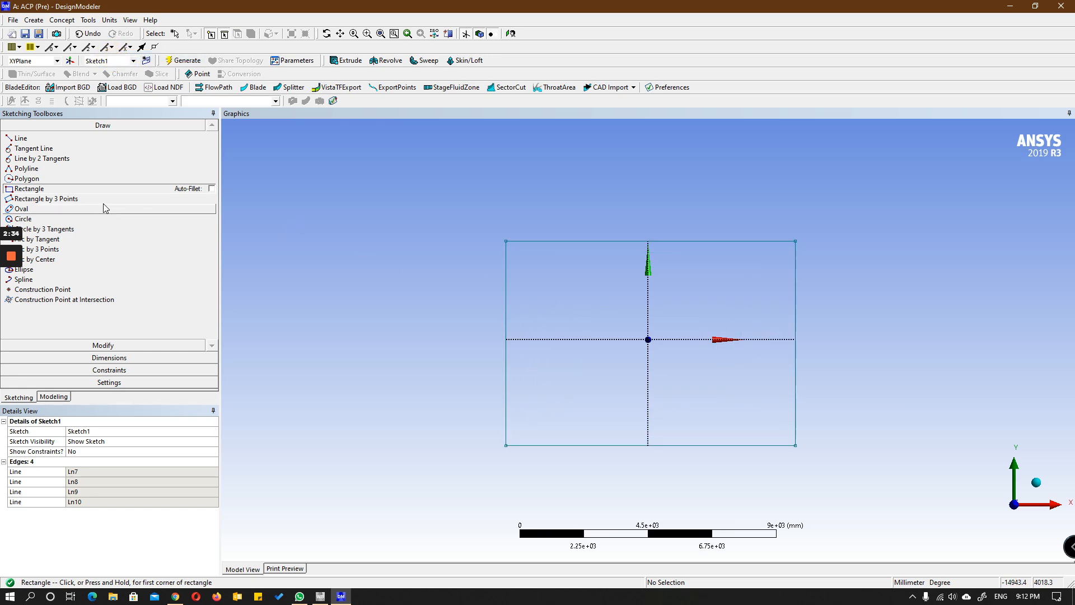
Step: Dimension the distance from the rectangle's left edge to the vertical axis and set it to 150 mm
{"action": "left_click", "coordinate": [86, 357]}
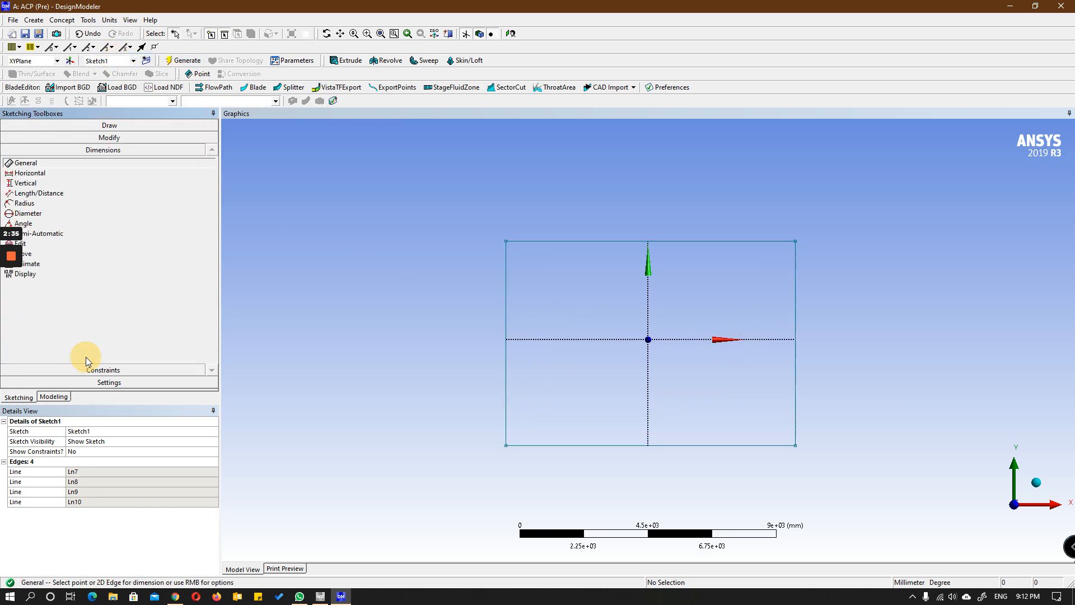
{"action": "left_click", "coordinate": [49, 173]}
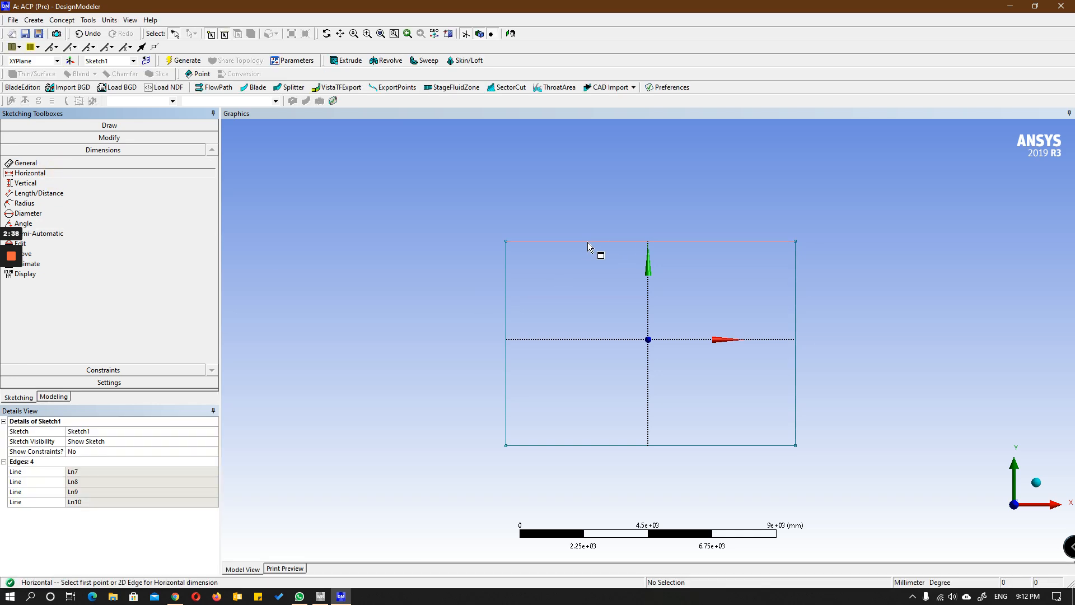
{"action": "left_click", "coordinate": [78, 192]}
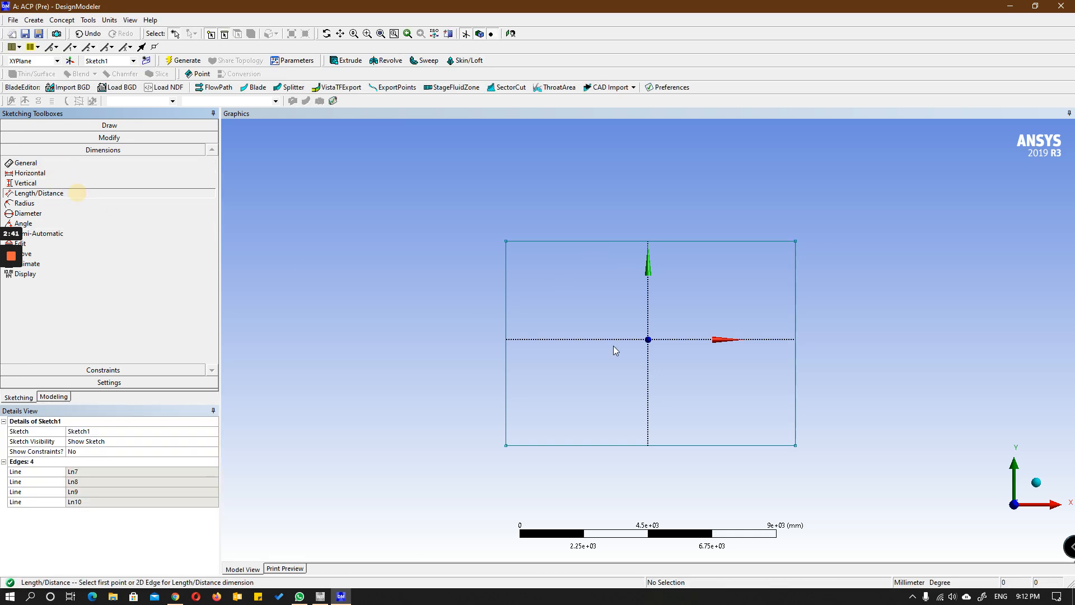
{"action": "left_click", "coordinate": [507, 290]}
{"action": "left_click", "coordinate": [647, 300]}
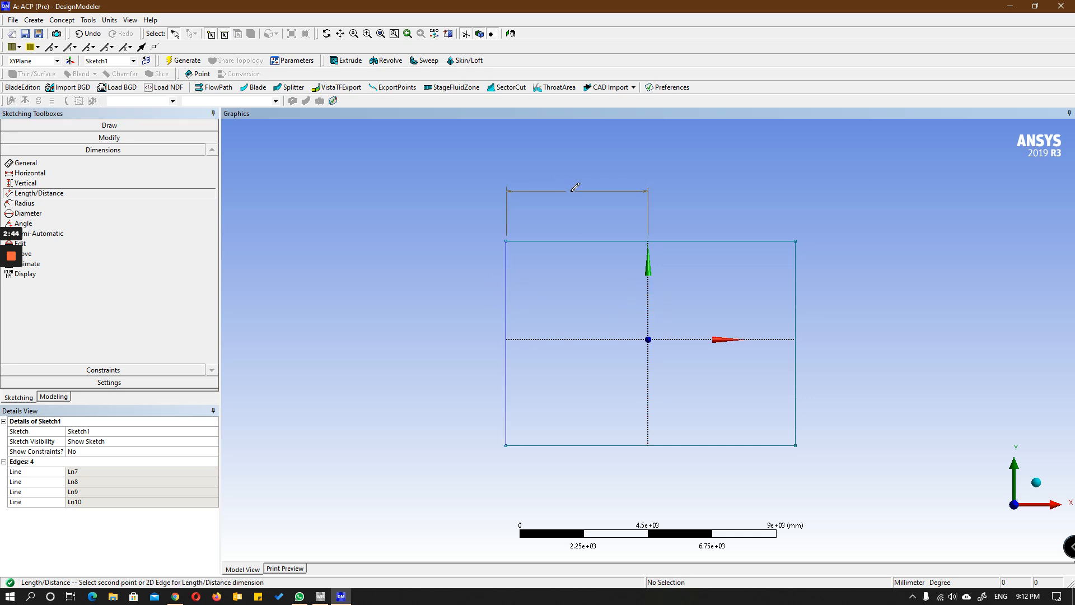
{"action": "left_click", "coordinate": [571, 192]}
{"action": "left_click", "coordinate": [84, 471]}
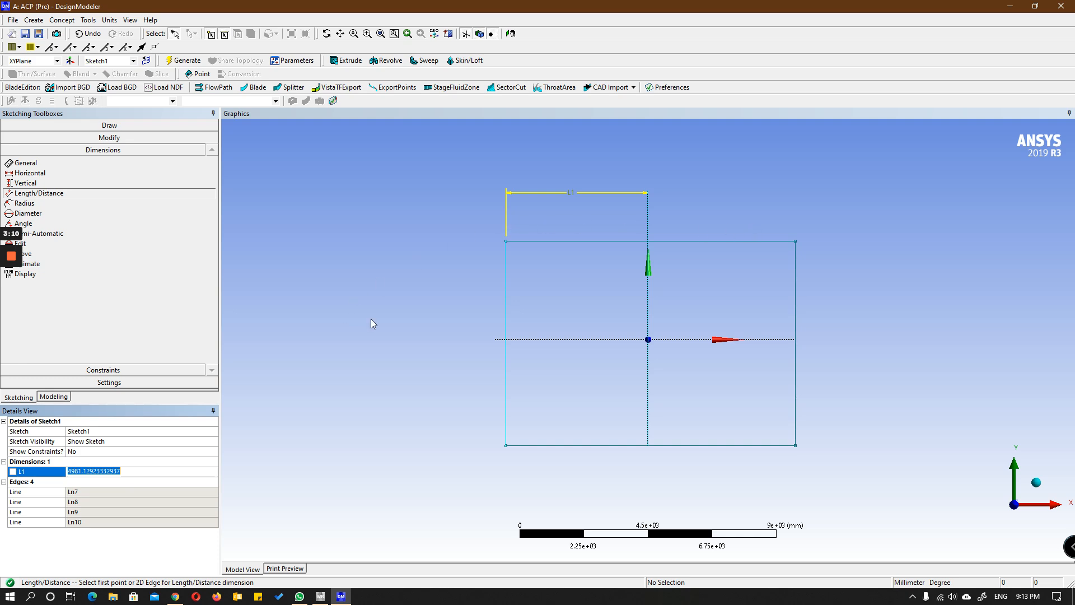
{"action": "type", "text": "150"}
{"action": "key", "text": "Return"}
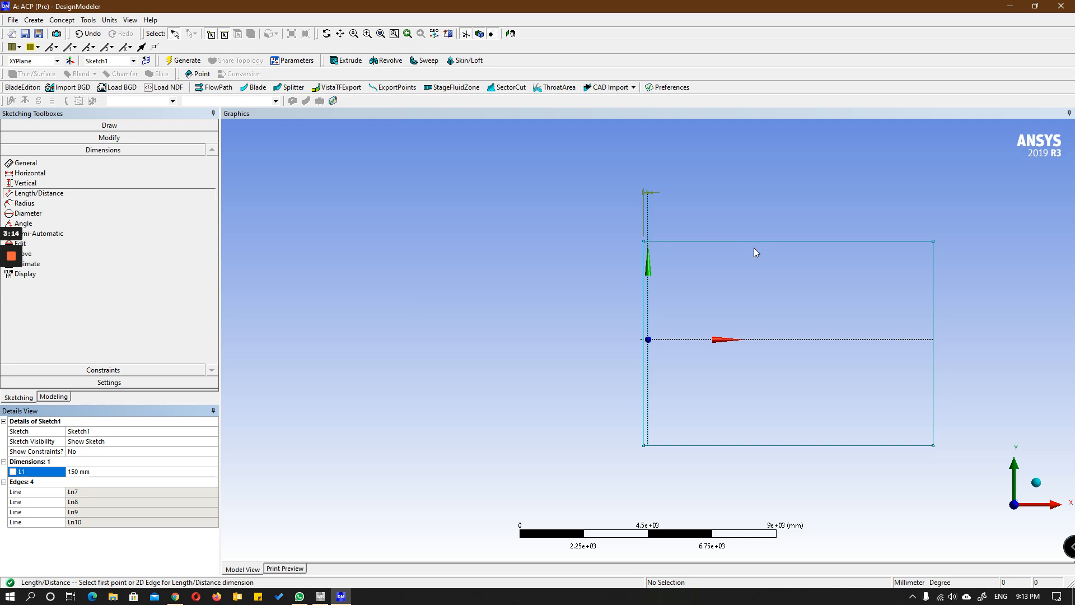
Step: Dimension the distance from the rectangle's right edge to the vertical axis and set it to 150 mm
{"action": "left_click", "coordinate": [933, 284]}
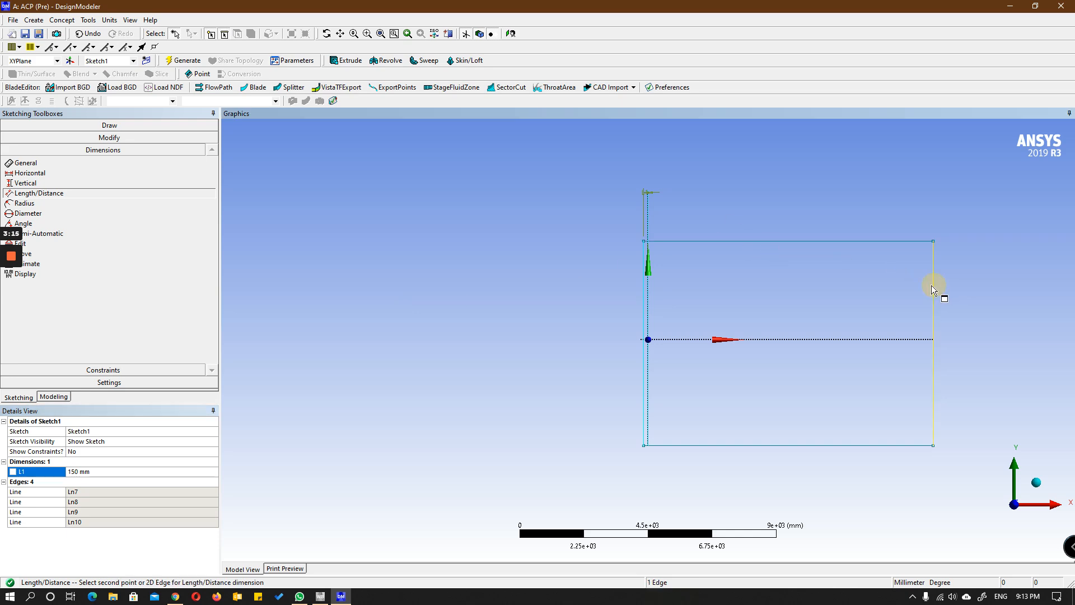
{"action": "left_click", "coordinate": [649, 288]}
{"action": "left_click", "coordinate": [761, 199]}
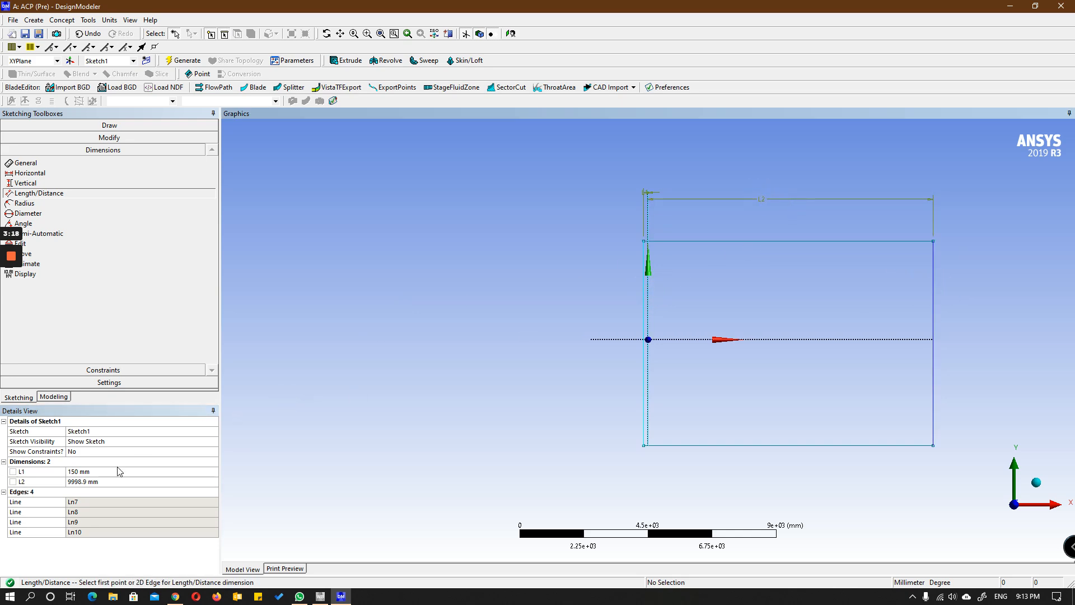
{"action": "left_click", "coordinate": [79, 481]}
{"action": "type", "text": "150"}
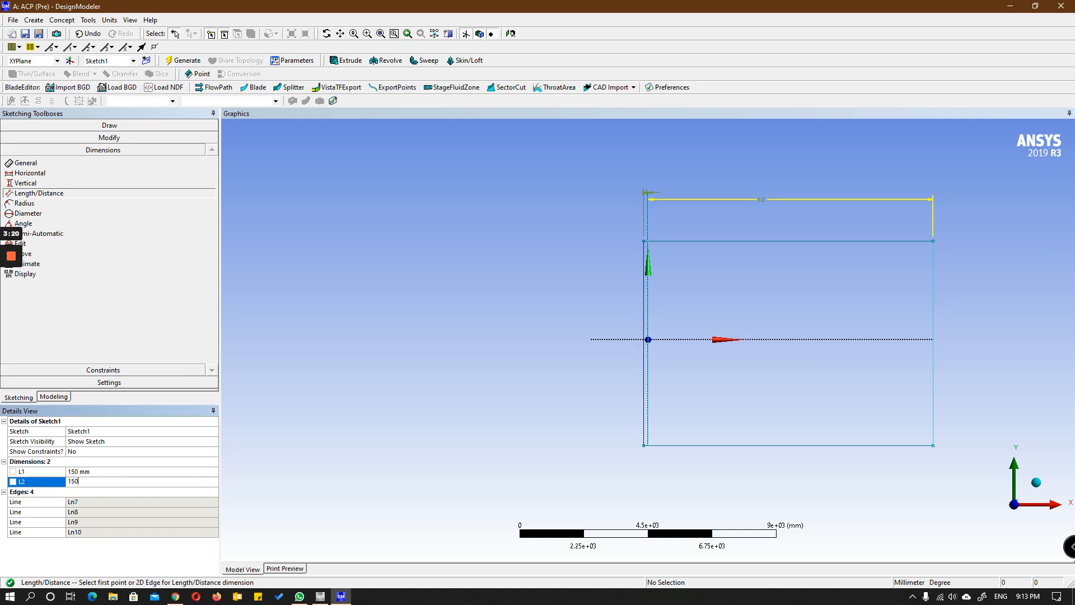
{"action": "key", "text": "Return"}
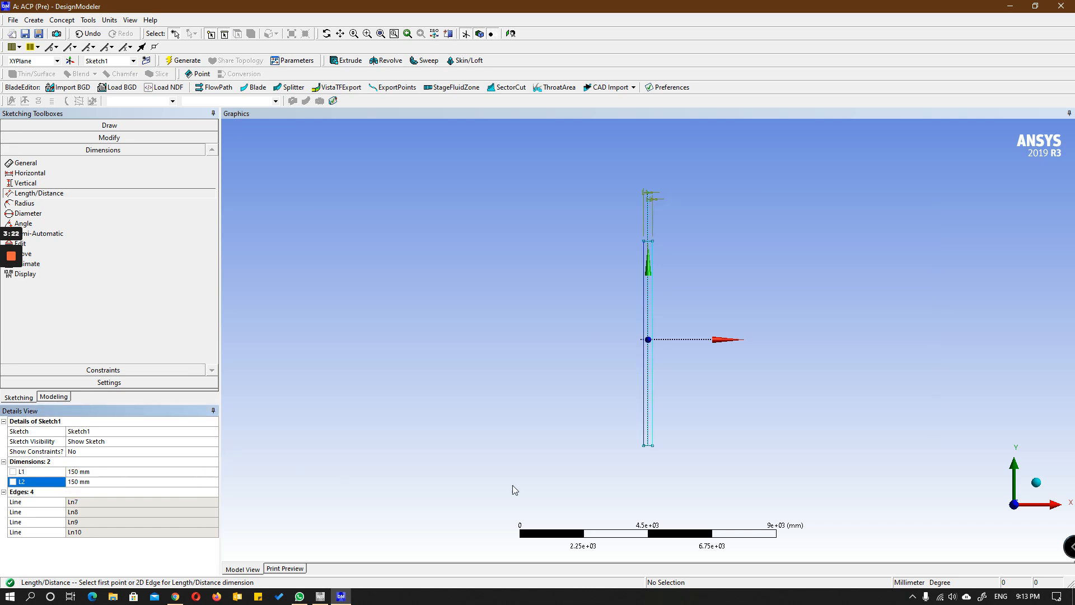
Step: Dimension the distance from the rectangle's top edge to the horizontal axis and set it to 100 mm
{"action": "scroll", "coordinate": [618, 412], "scroll_direction": "up", "scroll_amount": 2}
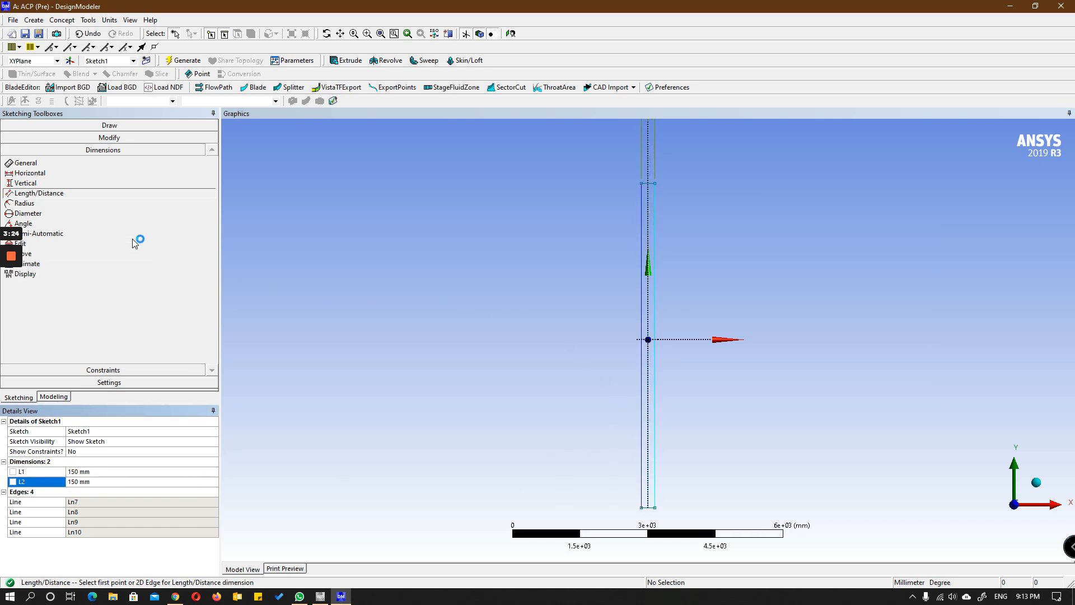
{"action": "left_click", "coordinate": [649, 184]}
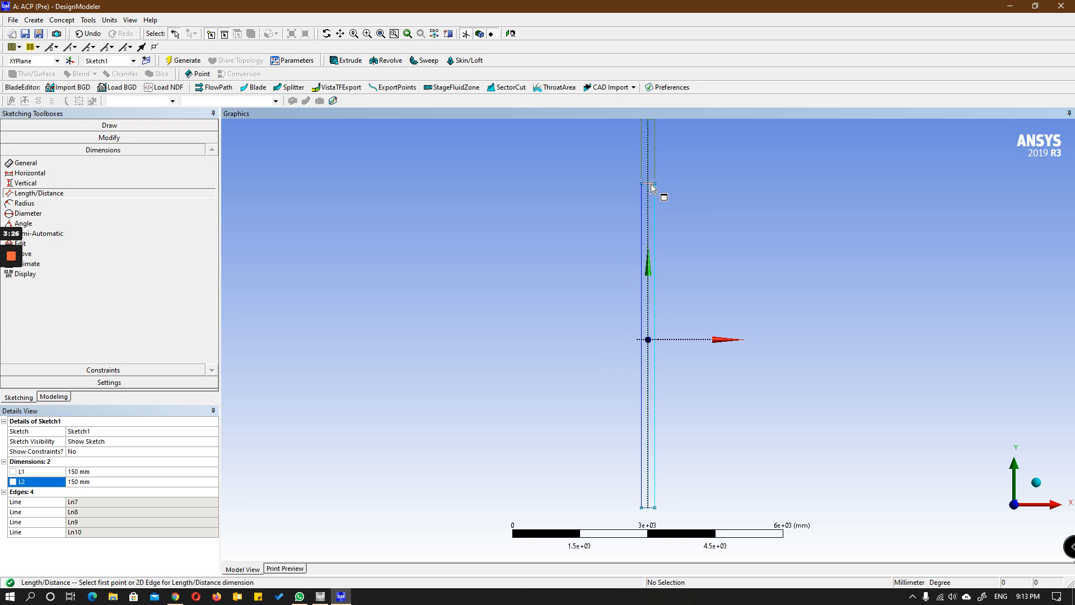
{"action": "left_click", "coordinate": [651, 340]}
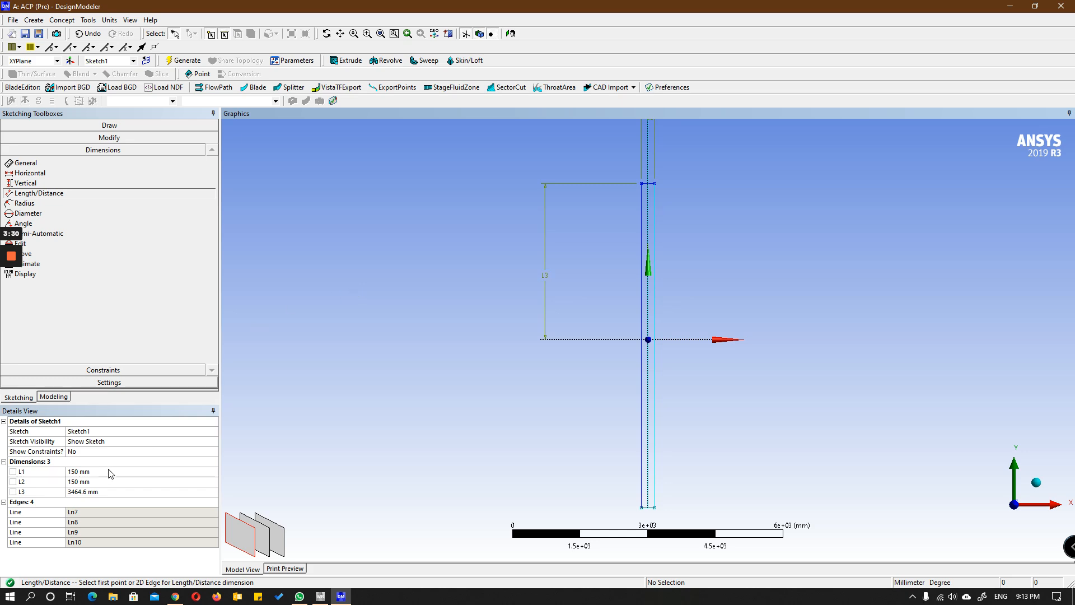
{"action": "left_click", "coordinate": [78, 491]}
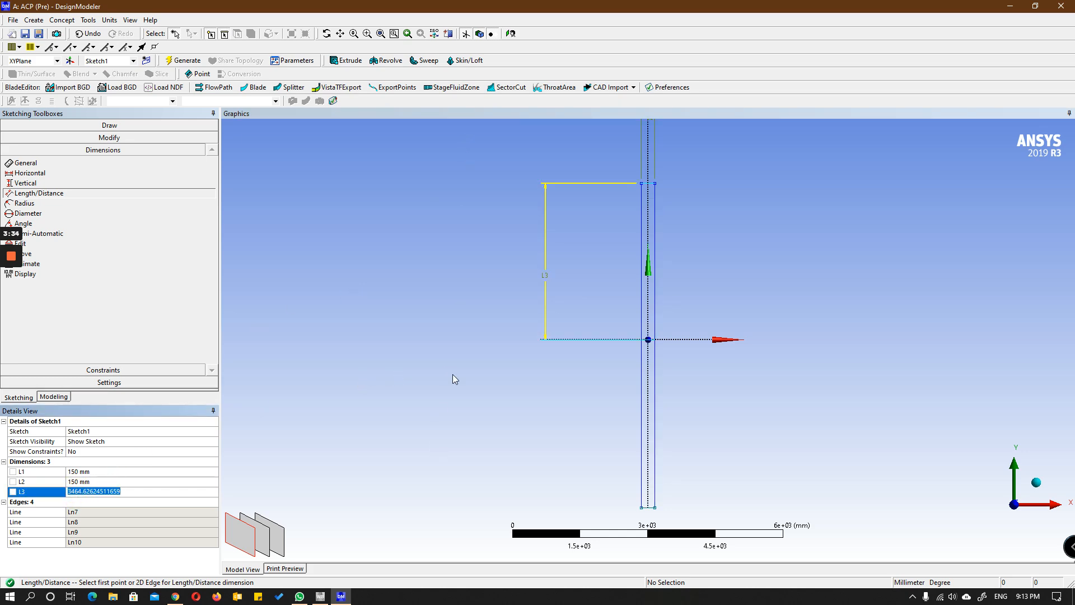
{"action": "type", "text": "100"}
{"action": "key", "text": "Return"}
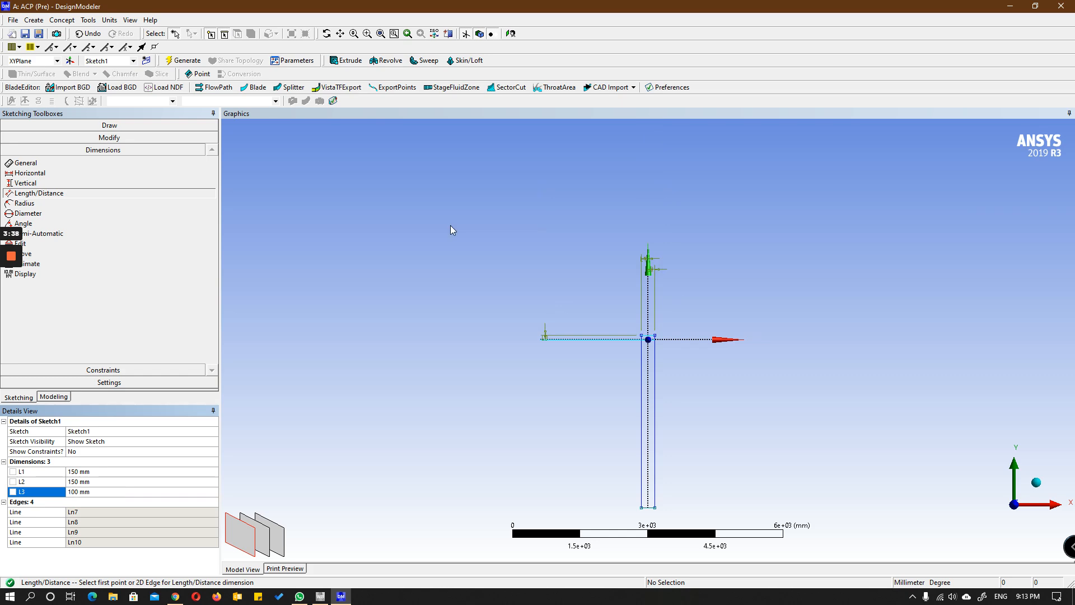
Step: Dimension the distance from the rectangle's bottom edge to the horizontal axis and set it to 100 mm
{"action": "left_click", "coordinate": [654, 506]}
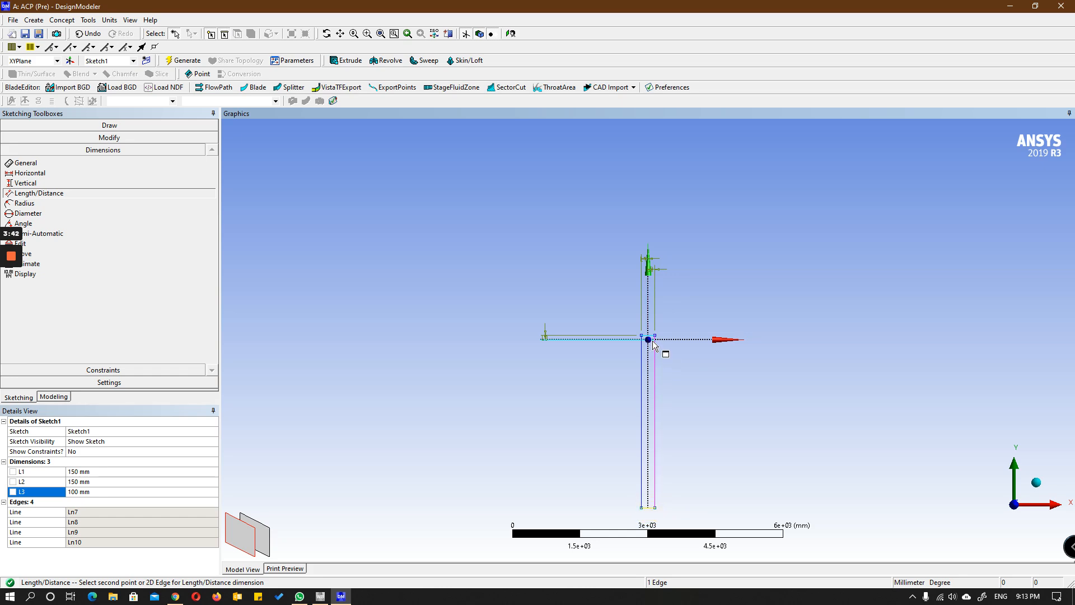
{"action": "left_click", "coordinate": [648, 339]}
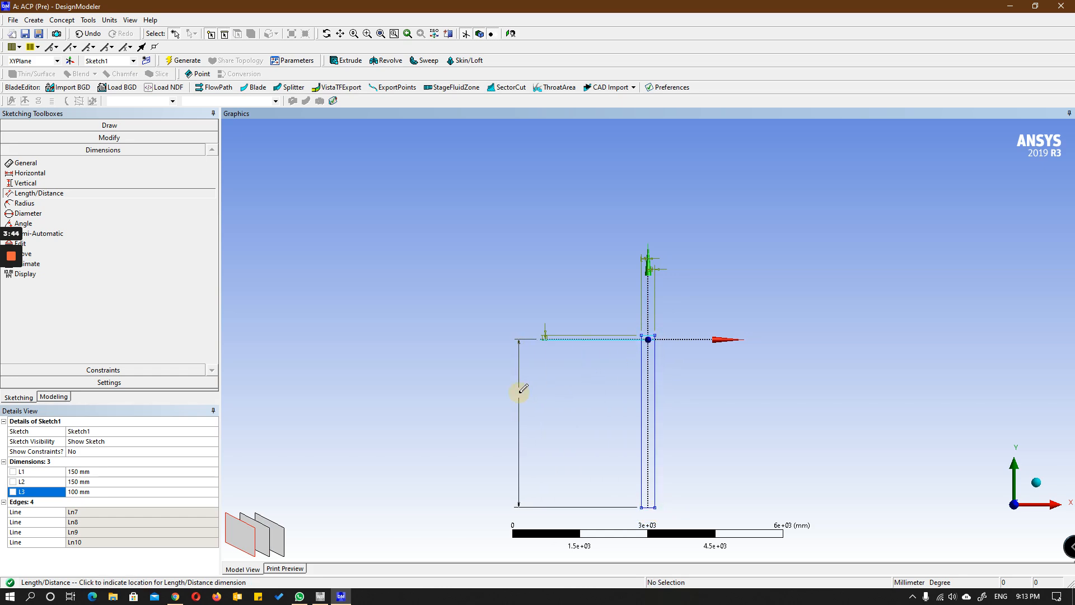
{"action": "left_click", "coordinate": [519, 392]}
{"action": "left_click", "coordinate": [77, 502]}
{"action": "type", "text": "100"}
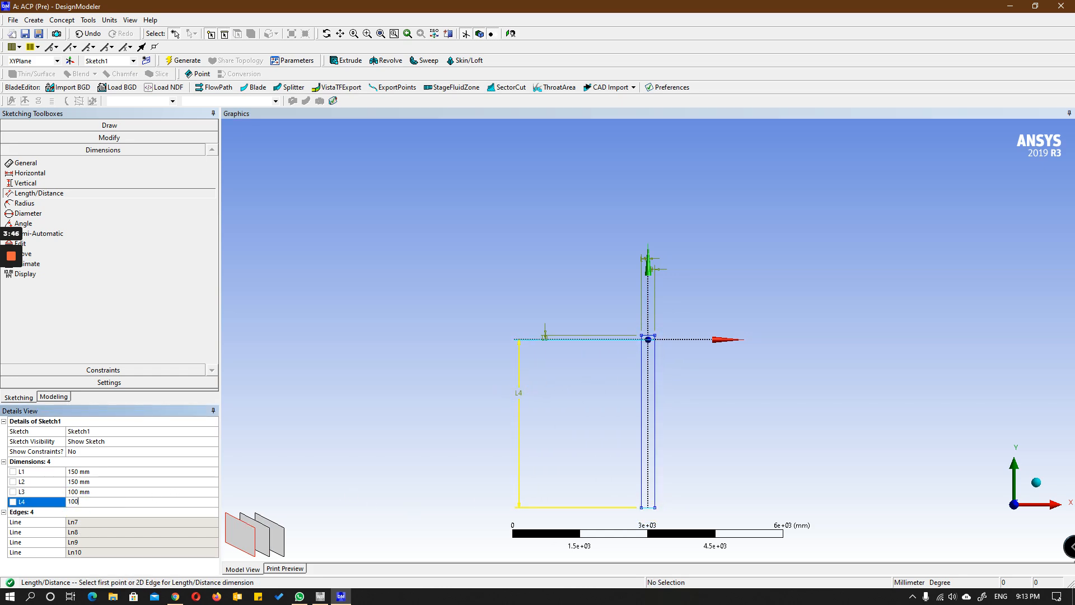
{"action": "key", "text": "Return"}
{"action": "scroll", "coordinate": [653, 354], "scroll_direction": "up", "scroll_amount": 5}
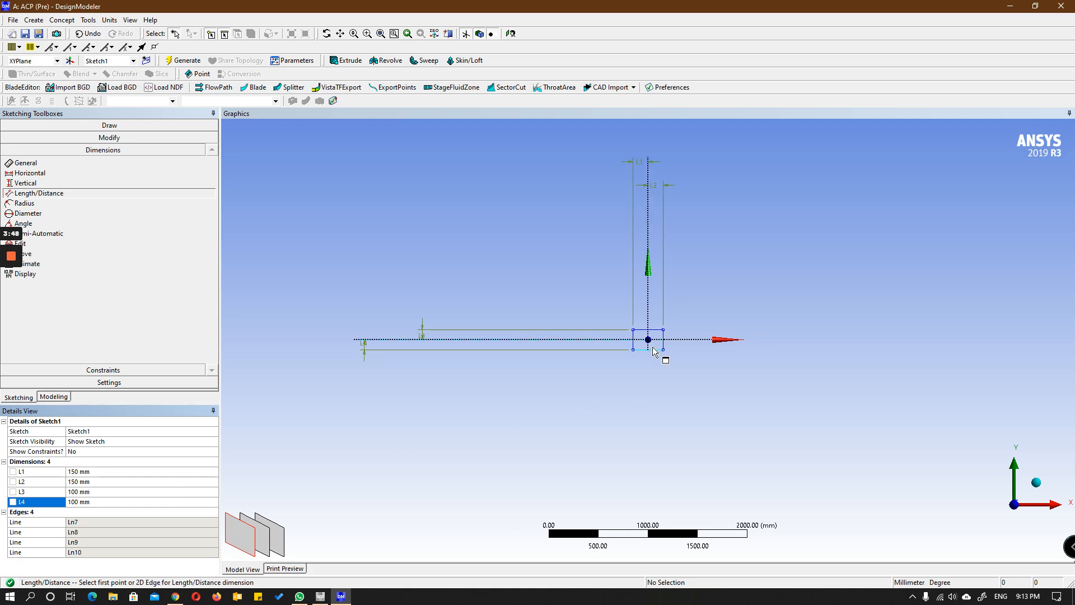
{"action": "scroll", "coordinate": [653, 352], "scroll_direction": "up", "scroll_amount": 5}
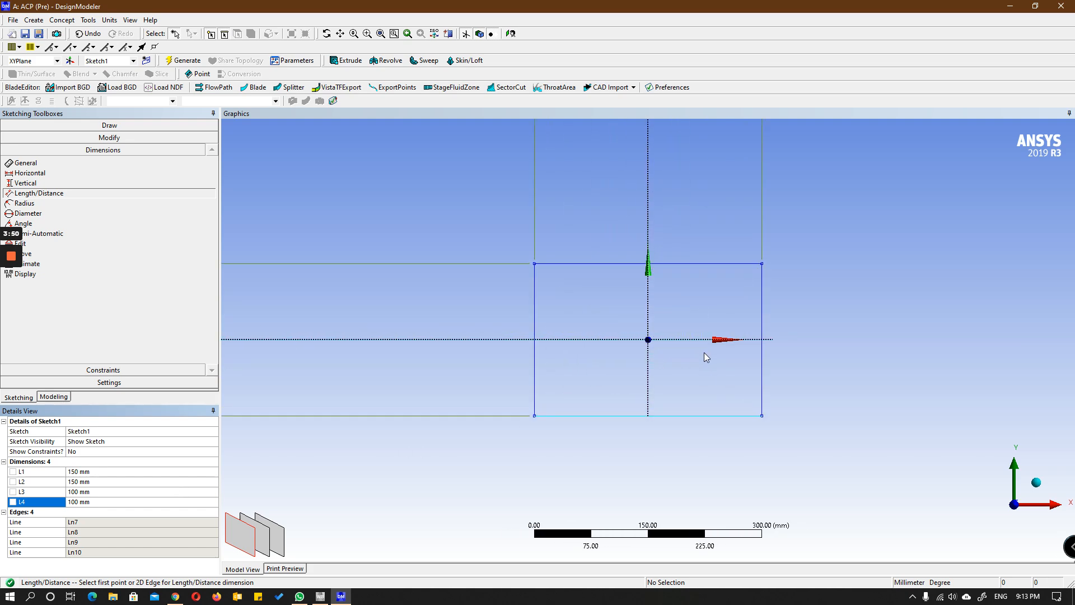
Step: Create a surface from the rectangle sketch on the XY plane with Surfaces From Sketches and generate it
{"action": "scroll", "coordinate": [705, 348], "scroll_direction": "up", "scroll_amount": 1}
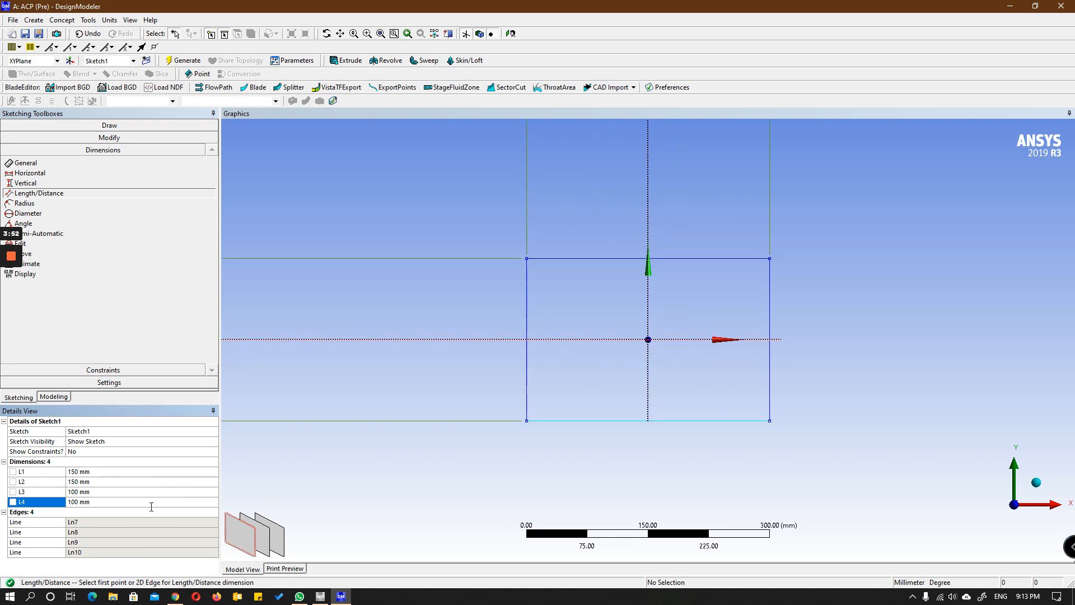
{"action": "scroll", "coordinate": [739, 374], "scroll_direction": "down", "scroll_amount": 1}
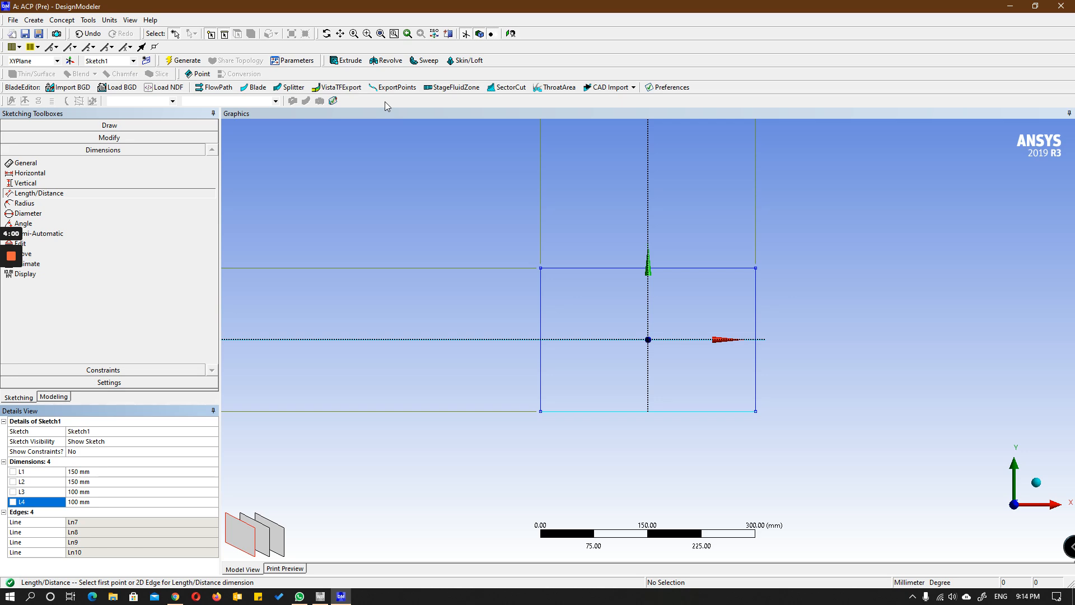
{"action": "left_click", "coordinate": [35, 20]}
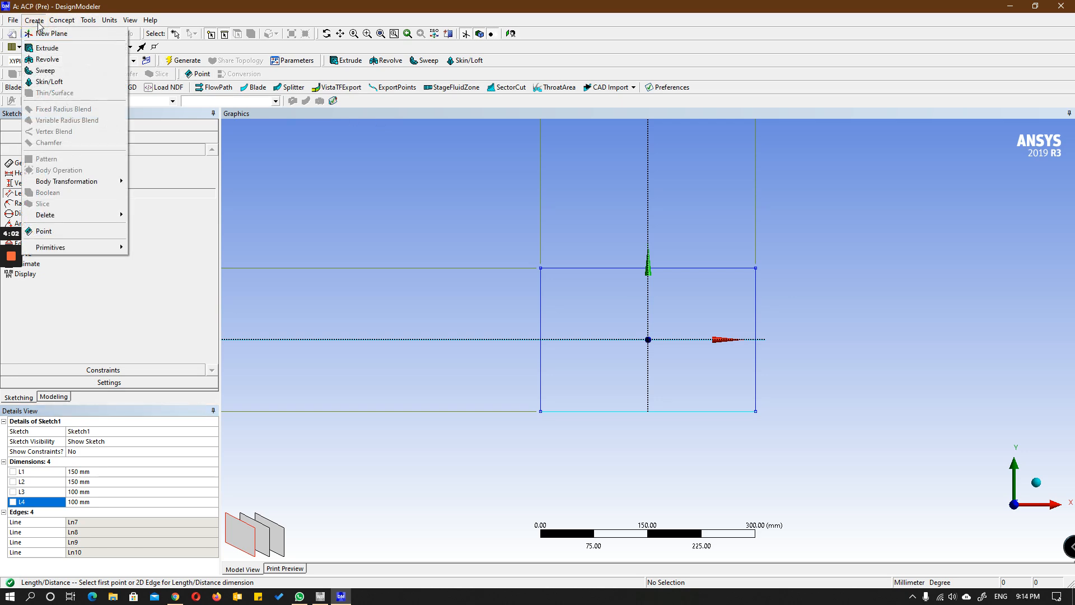
{"action": "mouse_move", "coordinate": [62, 20]}
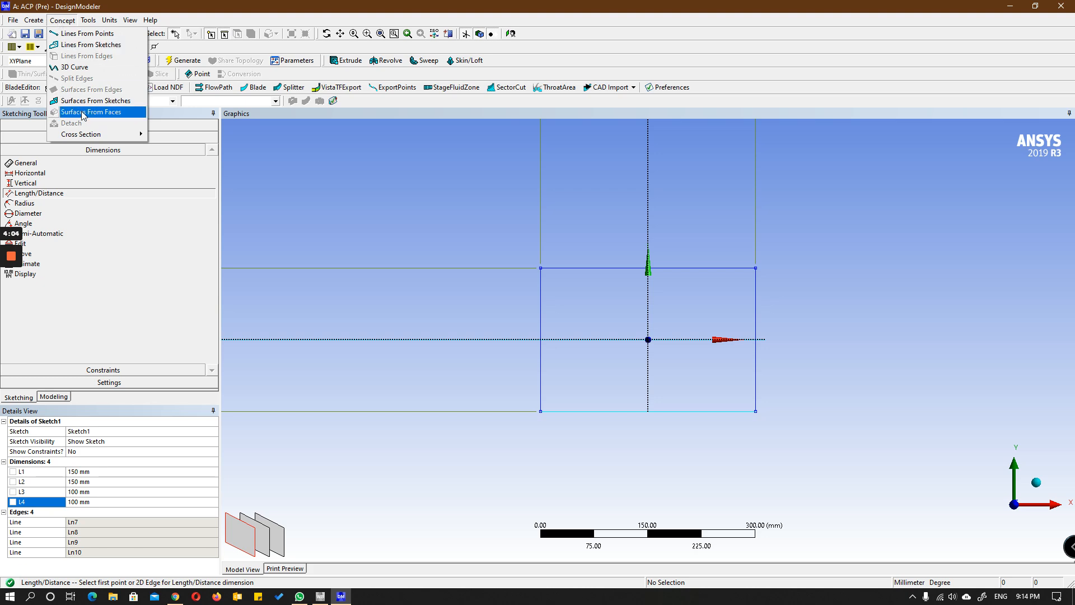
{"action": "left_click", "coordinate": [86, 102]}
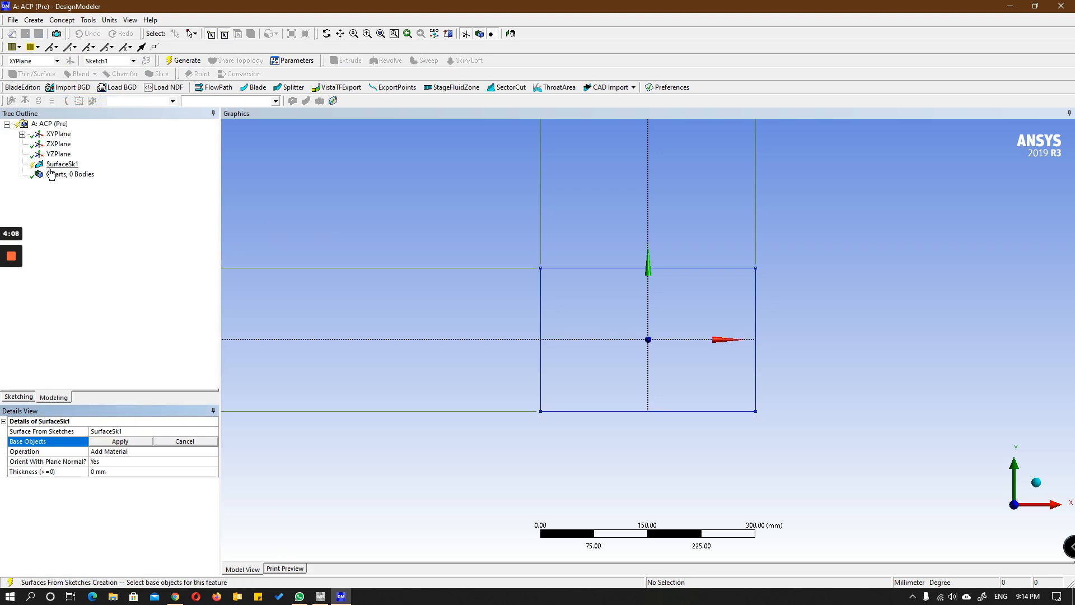
{"action": "left_click", "coordinate": [22, 134]}
{"action": "left_click", "coordinate": [73, 144]}
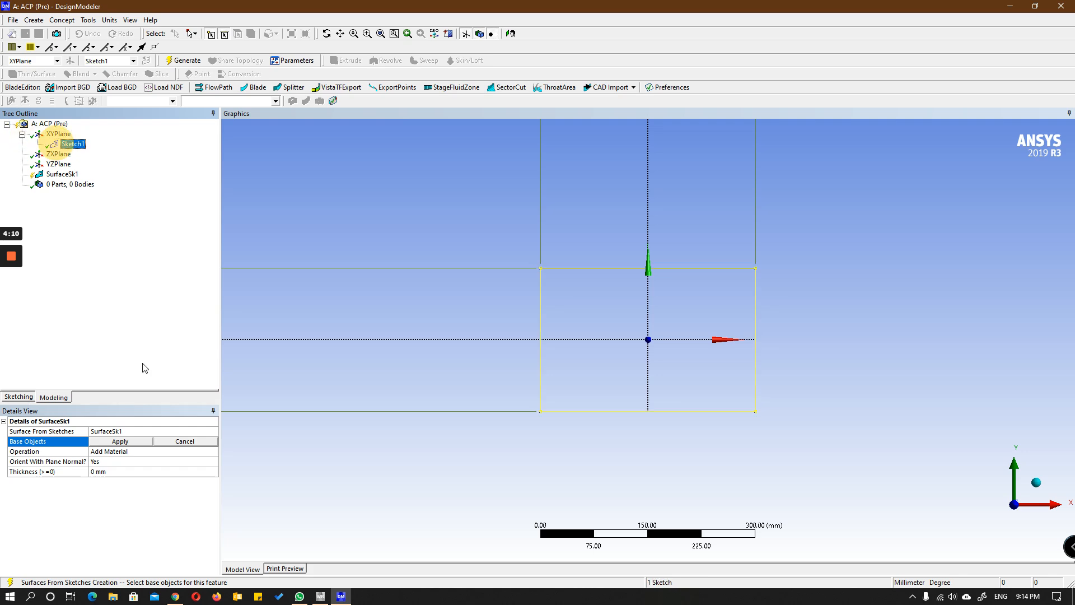
{"action": "left_click", "coordinate": [119, 443]}
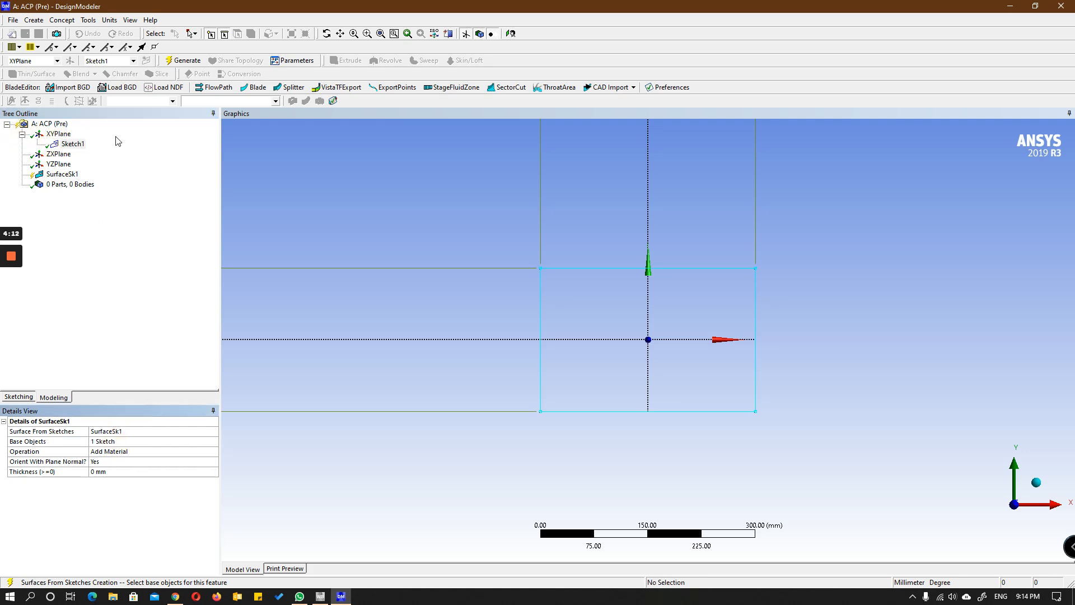
{"action": "left_click", "coordinate": [184, 60]}
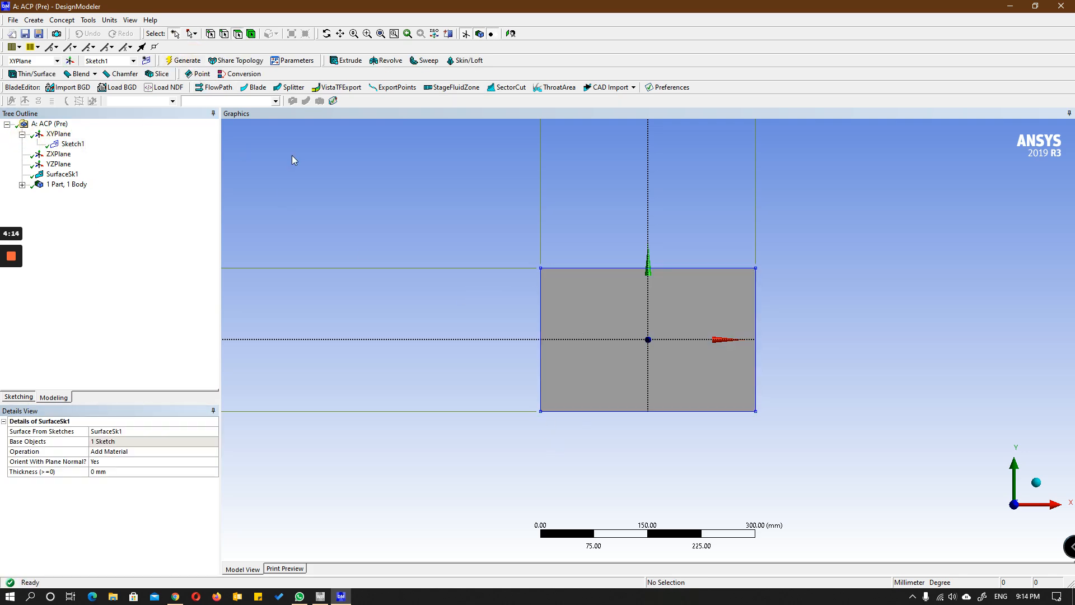
{"action": "middle_click_drag", "start_coordinate": [623, 348], "coordinate": [661, 283]}
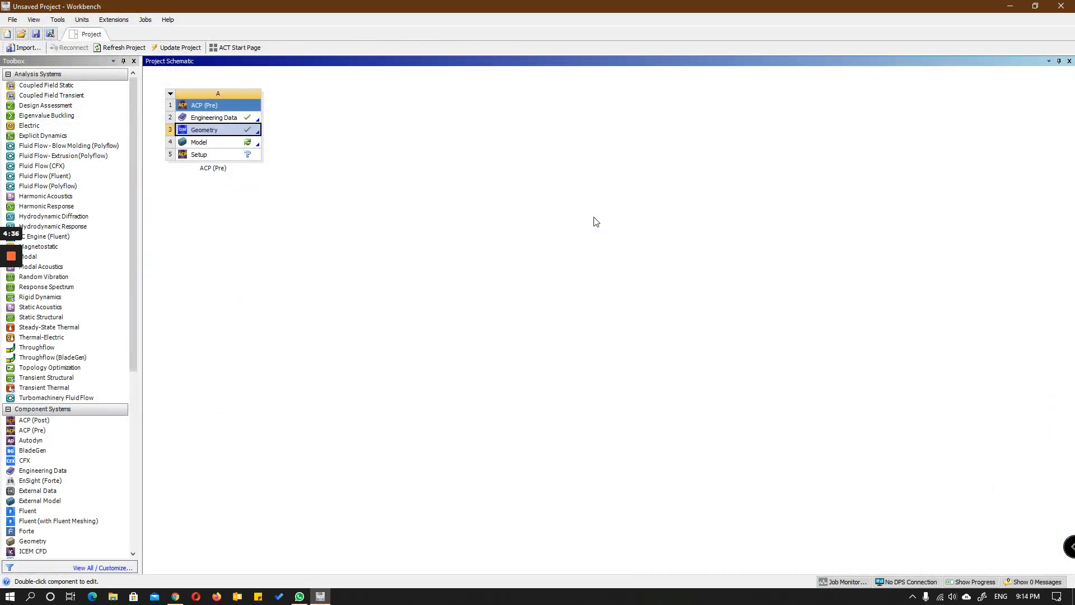
Step: Open the ACP (Pre) system's Engineering Data and show the Composite Materials library from the engineering data sources
{"action": "left_click", "coordinate": [228, 119]}
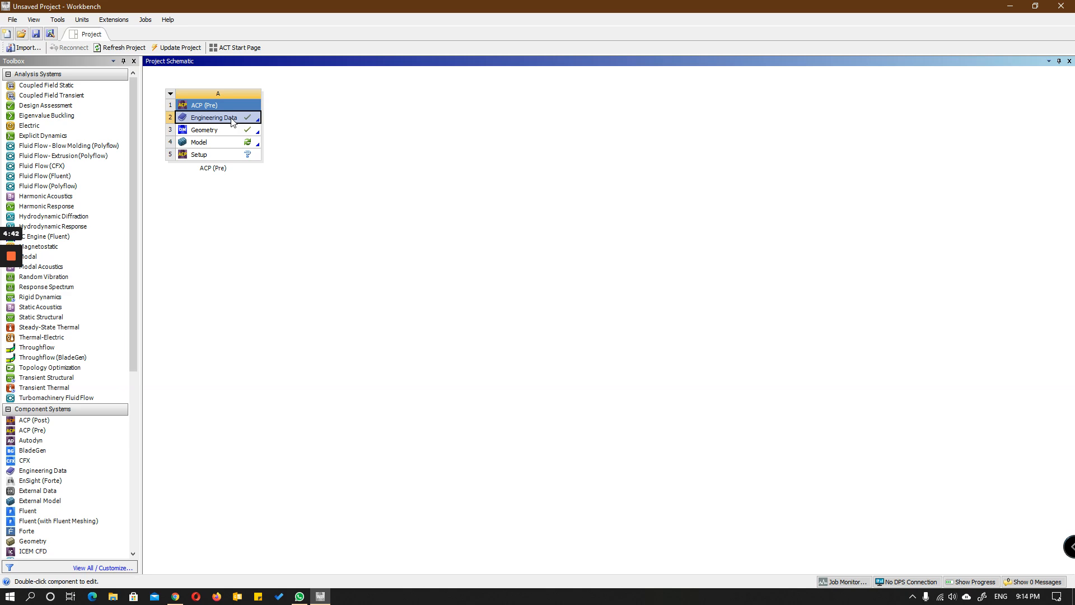
{"action": "double_click", "coordinate": [231, 118]}
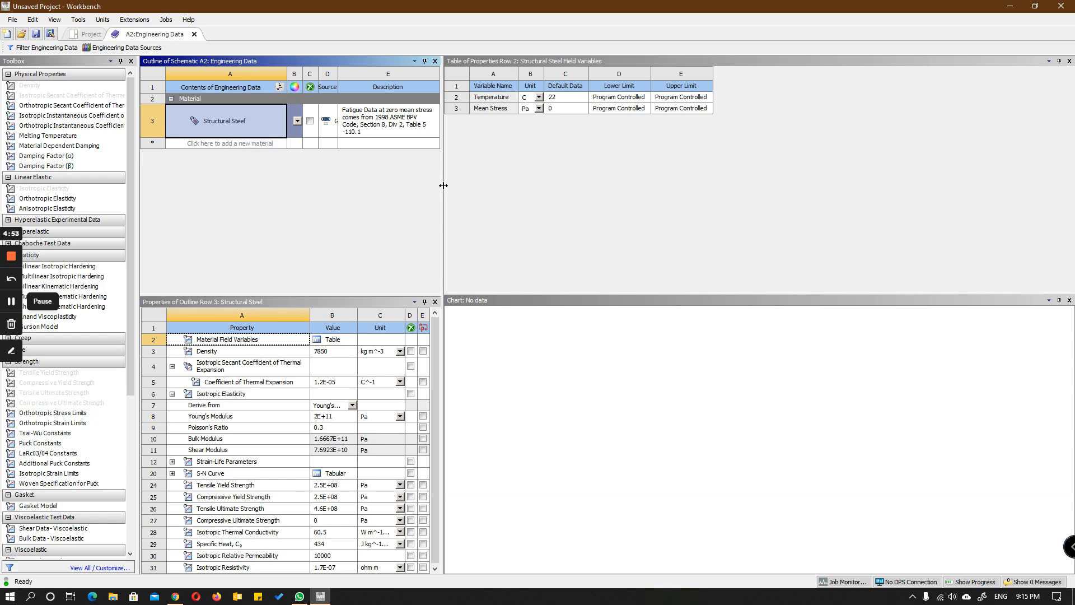
{"action": "left_click_drag", "start_coordinate": [441, 183], "coordinate": [711, 202]}
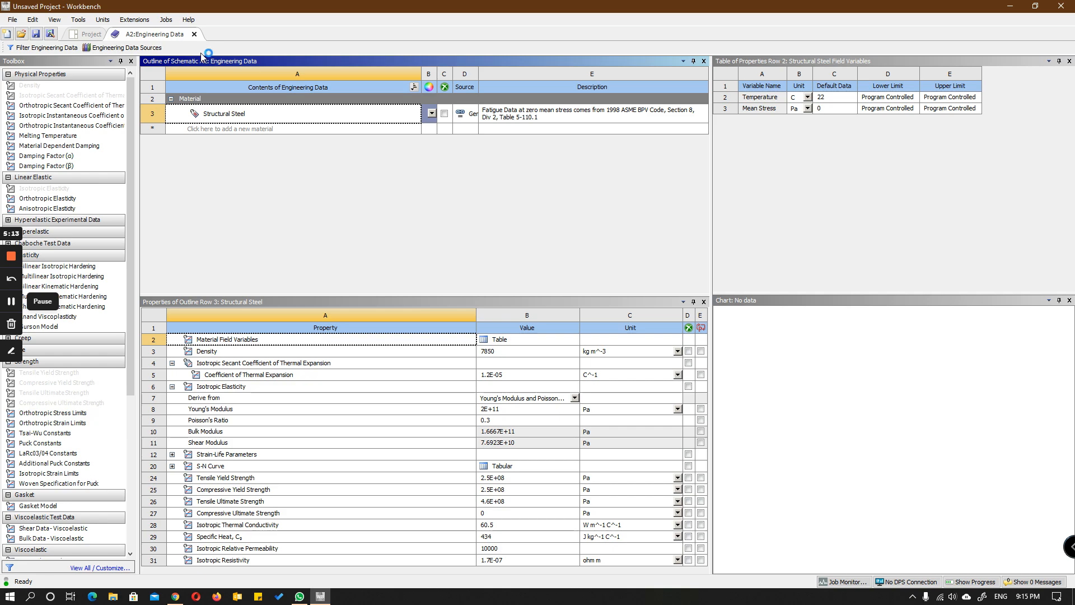
{"action": "left_click", "coordinate": [128, 49]}
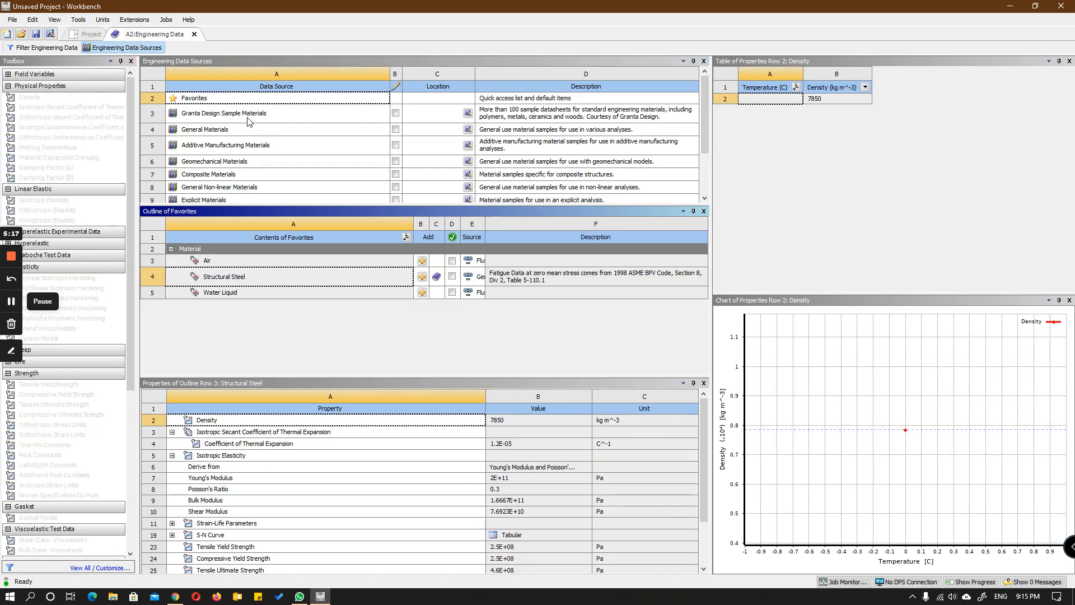
{"action": "scroll", "coordinate": [249, 122], "scroll_direction": "down", "scroll_amount": 3}
{"action": "scroll", "coordinate": [258, 156], "scroll_direction": "up", "scroll_amount": 3}
{"action": "left_click", "coordinate": [237, 178]}
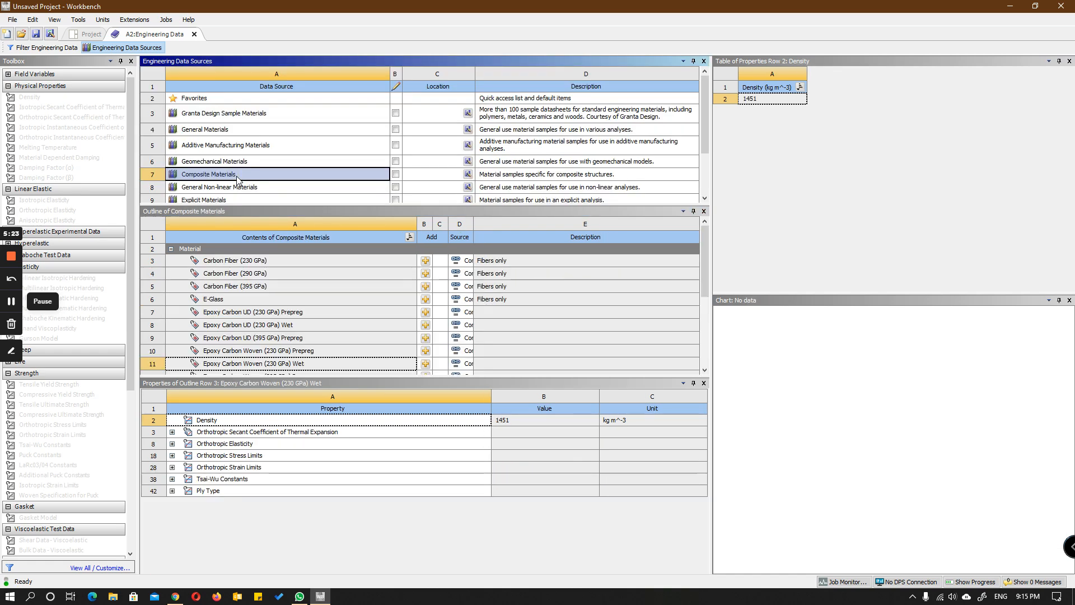
Step: Add Honeycomb from the Composite Materials library to the project's engineering data
{"action": "scroll", "coordinate": [284, 310], "scroll_direction": "down", "scroll_amount": 4}
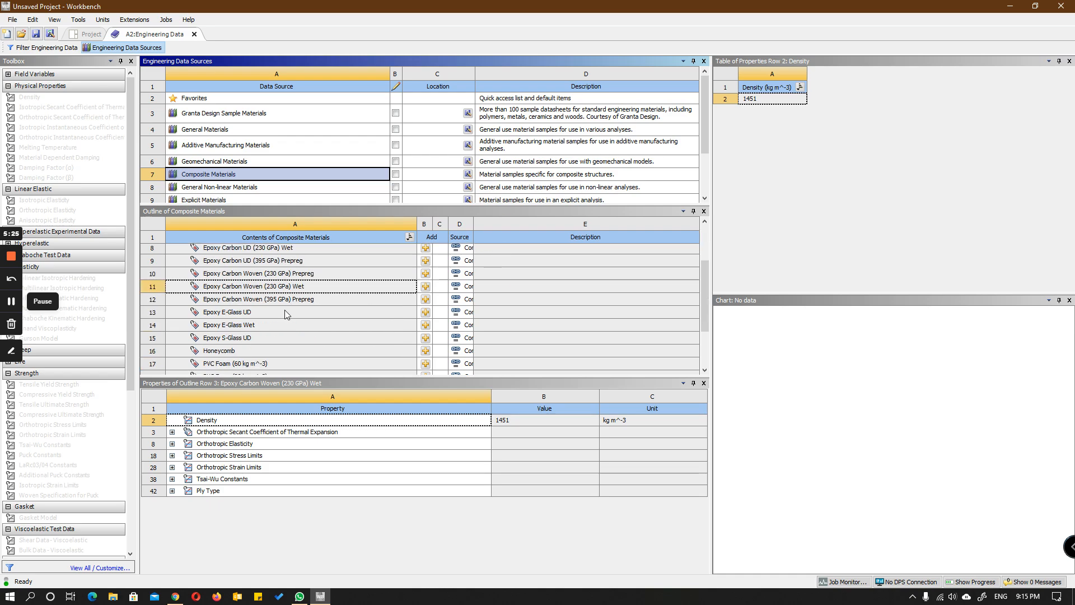
{"action": "scroll", "coordinate": [284, 314], "scroll_direction": "up", "scroll_amount": 4}
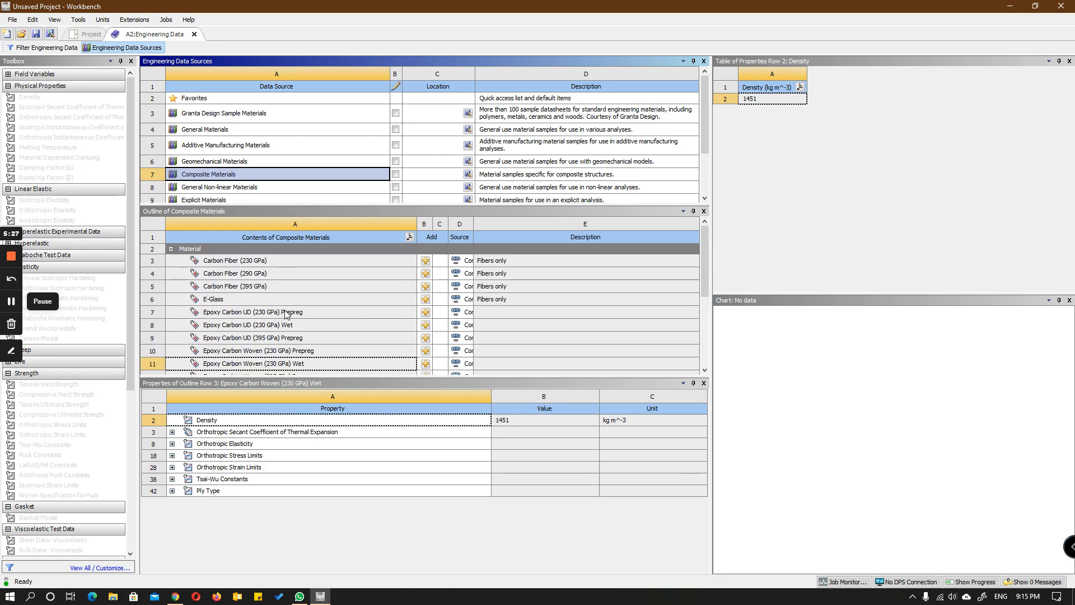
{"action": "scroll", "coordinate": [285, 313], "scroll_direction": "down", "scroll_amount": 4}
{"action": "scroll", "coordinate": [284, 313], "scroll_direction": "up", "scroll_amount": 2}
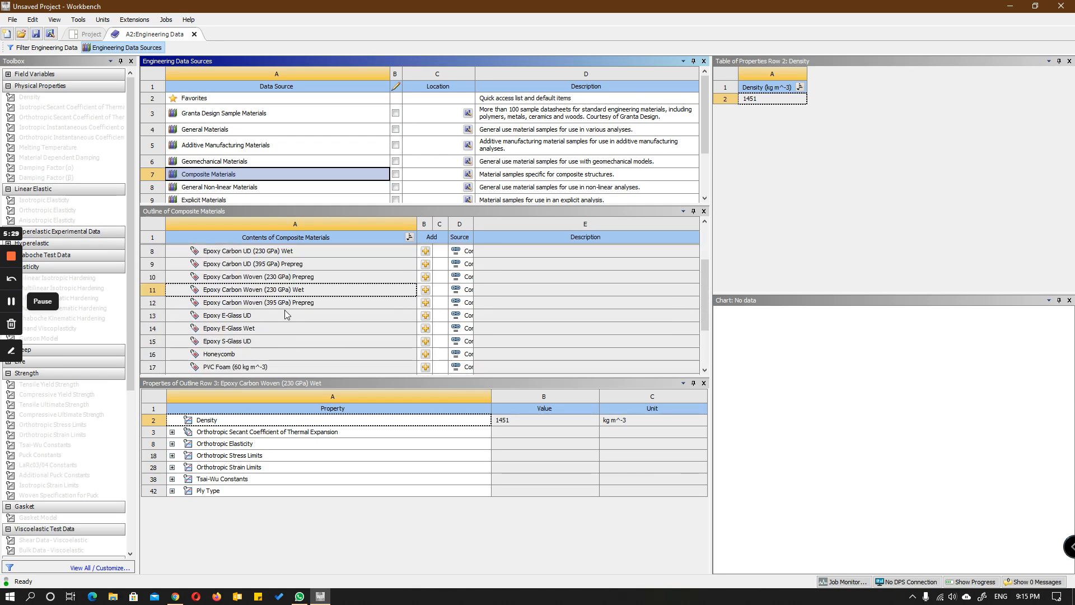
{"action": "scroll", "coordinate": [284, 314], "scroll_direction": "down", "scroll_amount": 2}
{"action": "scroll", "coordinate": [277, 314], "scroll_direction": "up", "scroll_amount": 4}
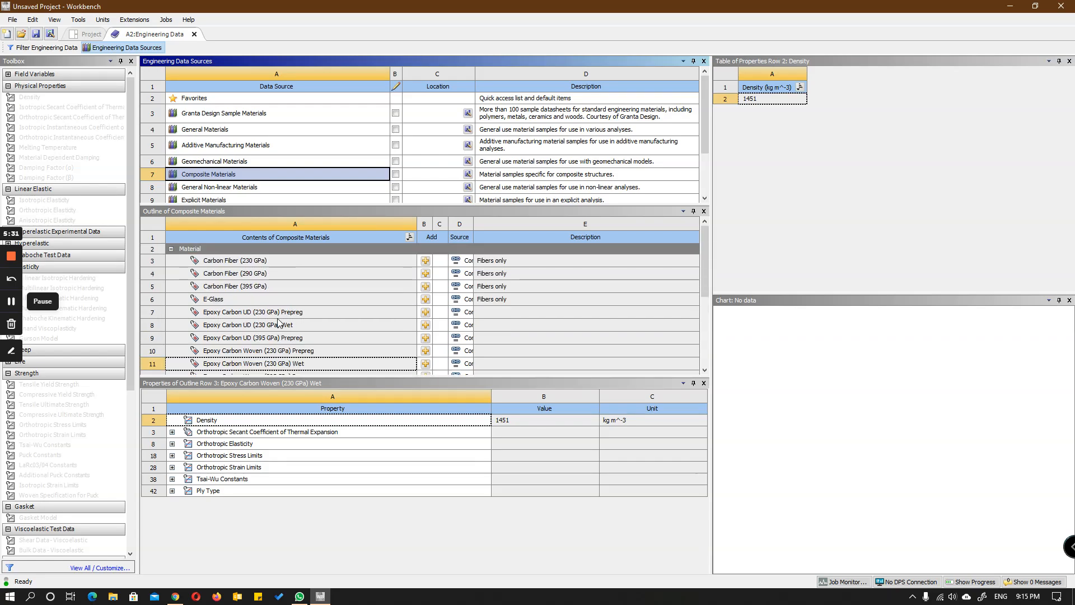
{"action": "scroll", "coordinate": [276, 287], "scroll_direction": "down", "scroll_amount": 4}
{"action": "scroll", "coordinate": [276, 287], "scroll_direction": "up", "scroll_amount": 4}
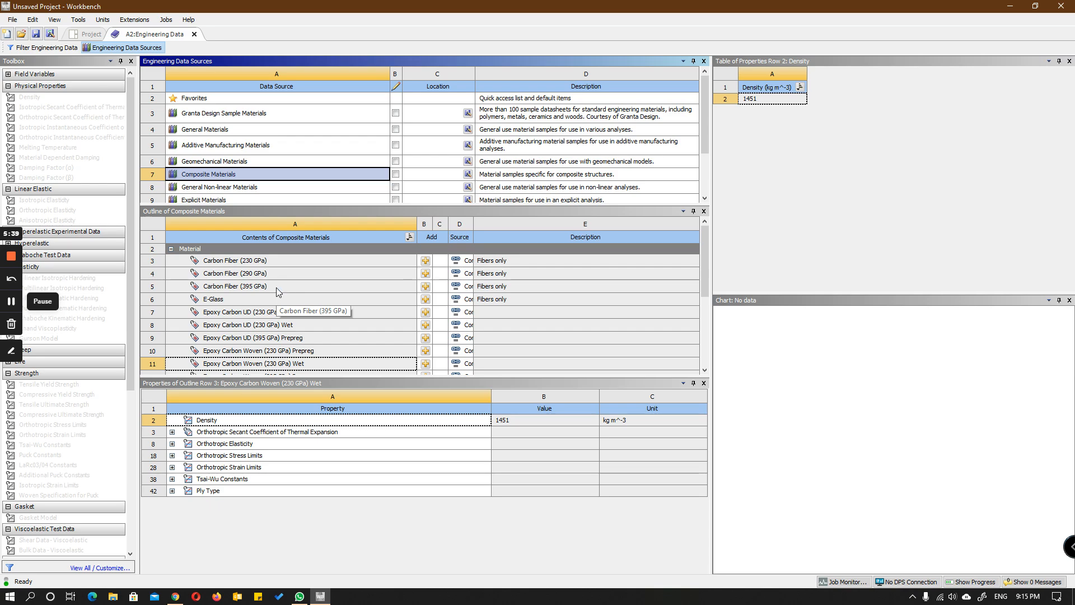
{"action": "scroll", "coordinate": [264, 294], "scroll_direction": "down", "scroll_amount": 3}
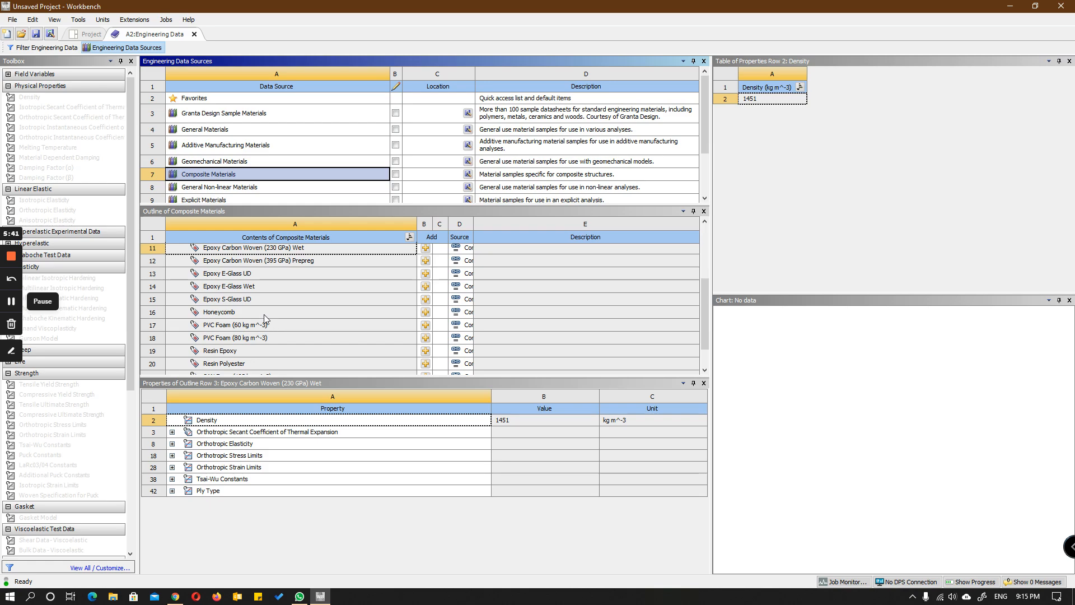
{"action": "left_click", "coordinate": [425, 313]}
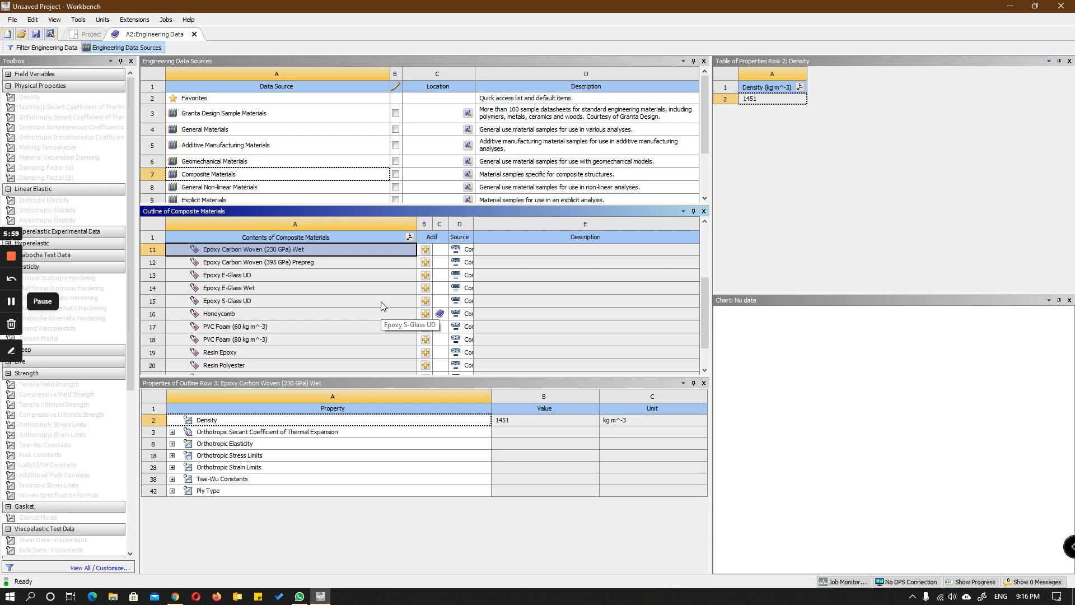
Step: Add Epoxy Carbon UD (230 GPa) Prepreg to the project's engineering data, then close Engineering Data
{"action": "scroll", "coordinate": [301, 287], "scroll_direction": "down", "scroll_amount": 1}
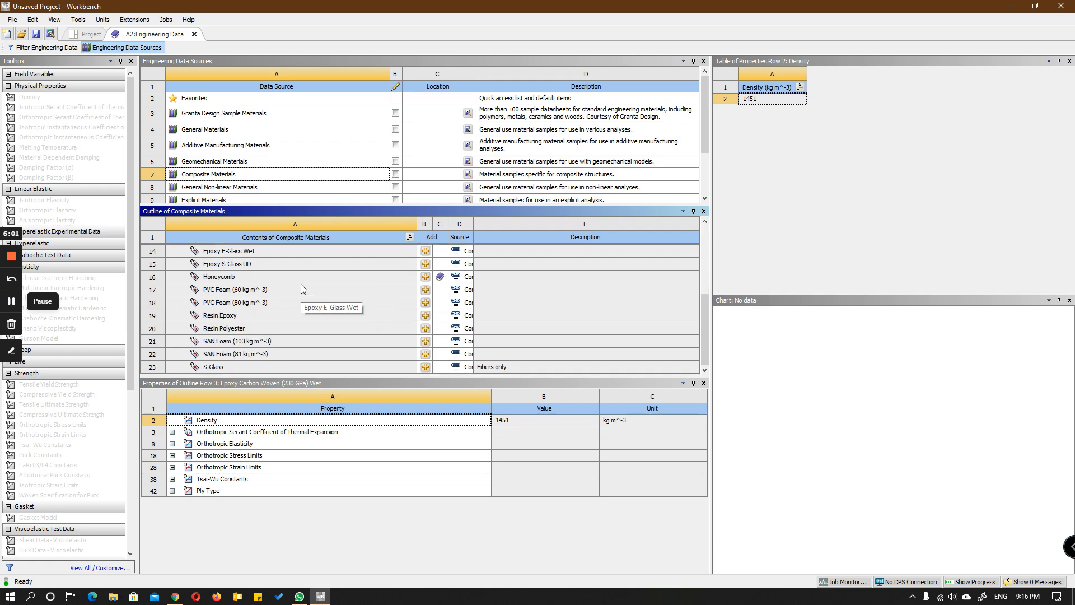
{"action": "scroll", "coordinate": [301, 284], "scroll_direction": "up", "scroll_amount": 2}
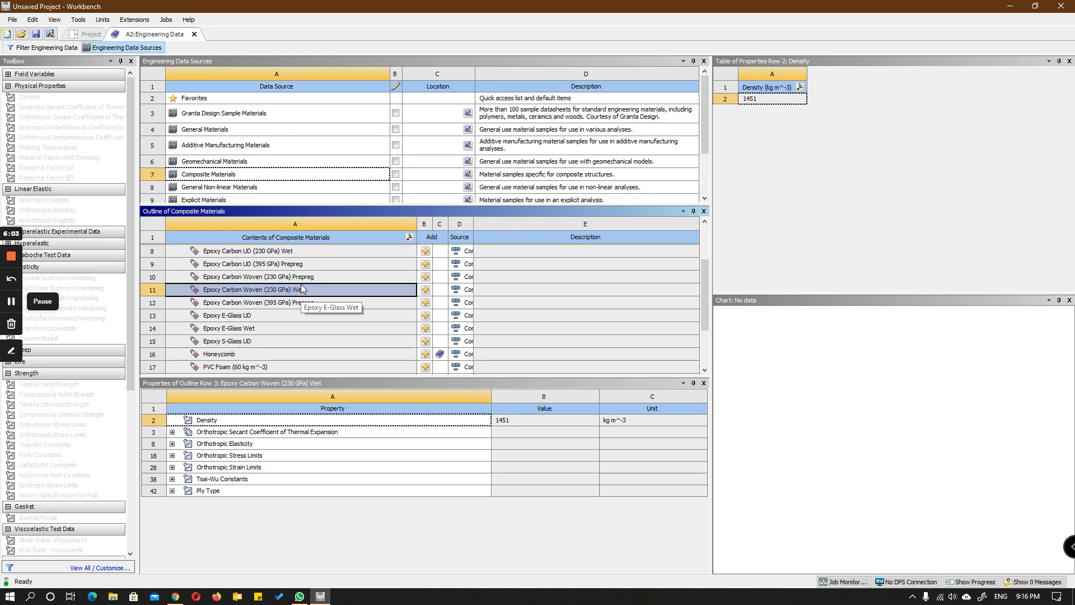
{"action": "scroll", "coordinate": [301, 284], "scroll_direction": "up", "scroll_amount": 2}
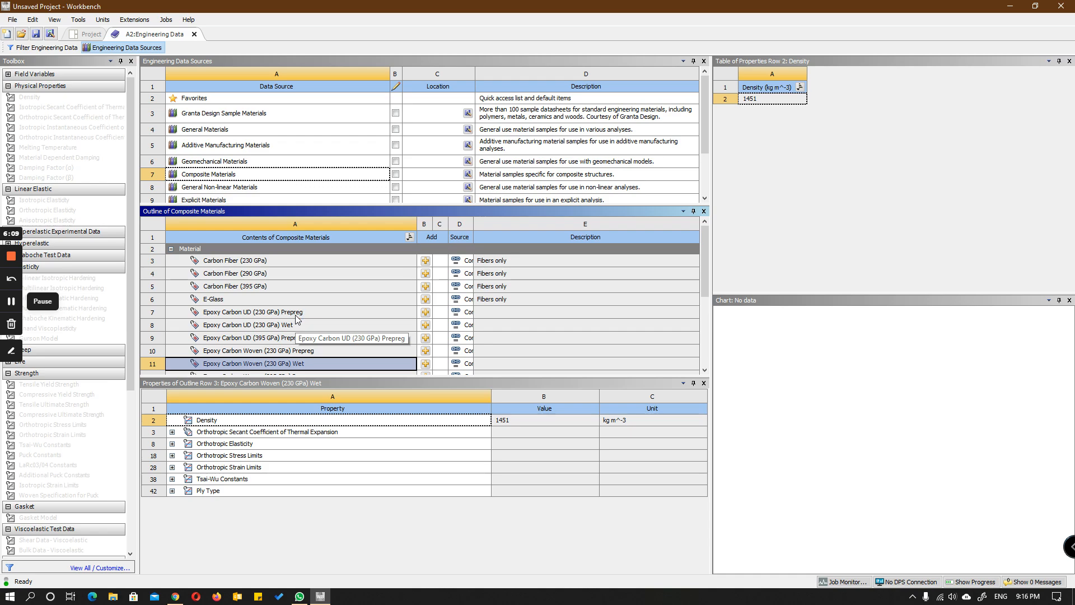
{"action": "left_click", "coordinate": [427, 313]}
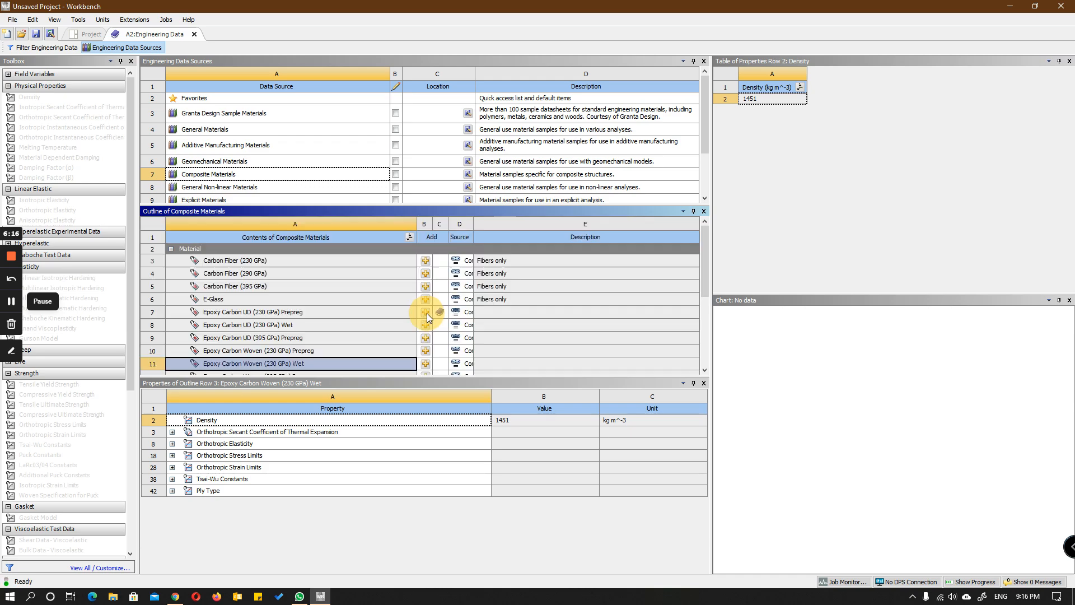
{"action": "left_click", "coordinate": [321, 312]}
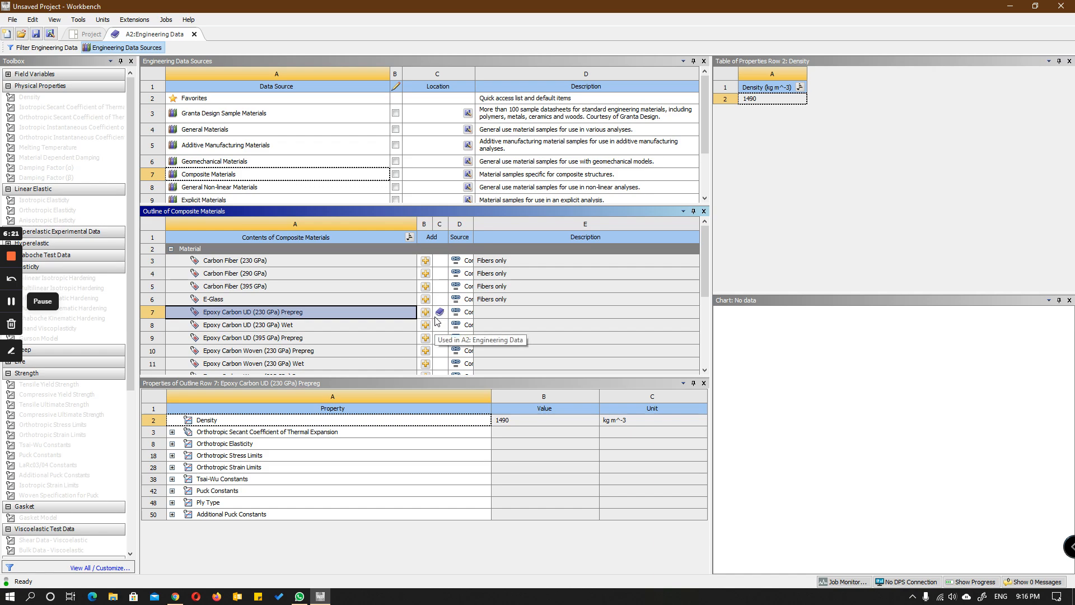
{"action": "left_click", "coordinate": [195, 34]}
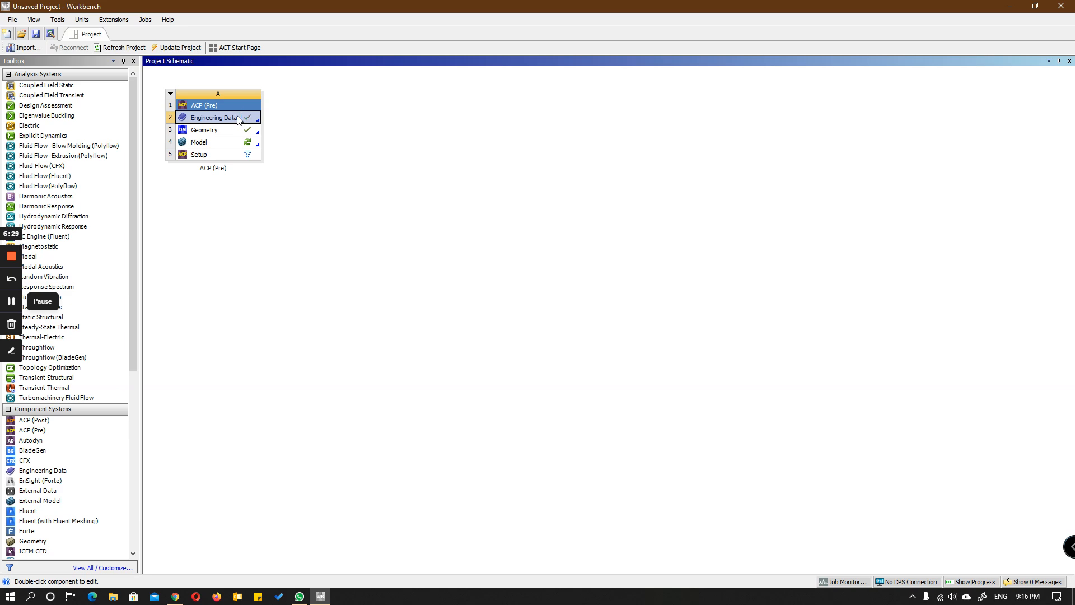
Step: Open the ACP (Pre) system's Model in Mechanical and dismiss the usage tips
{"action": "double_click", "coordinate": [235, 145]}
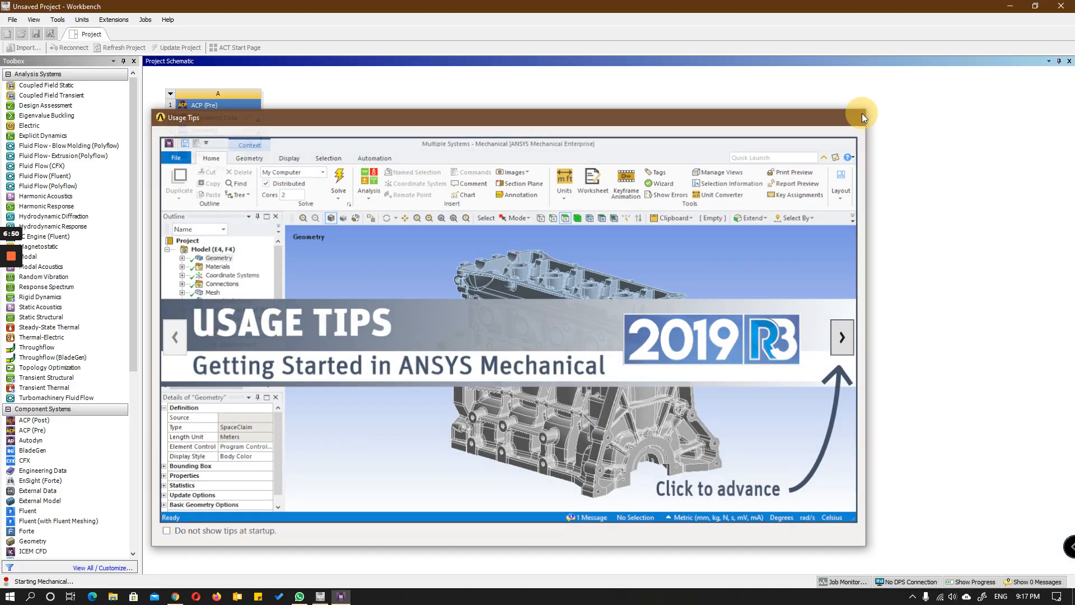
{"action": "left_click", "coordinate": [858, 116]}
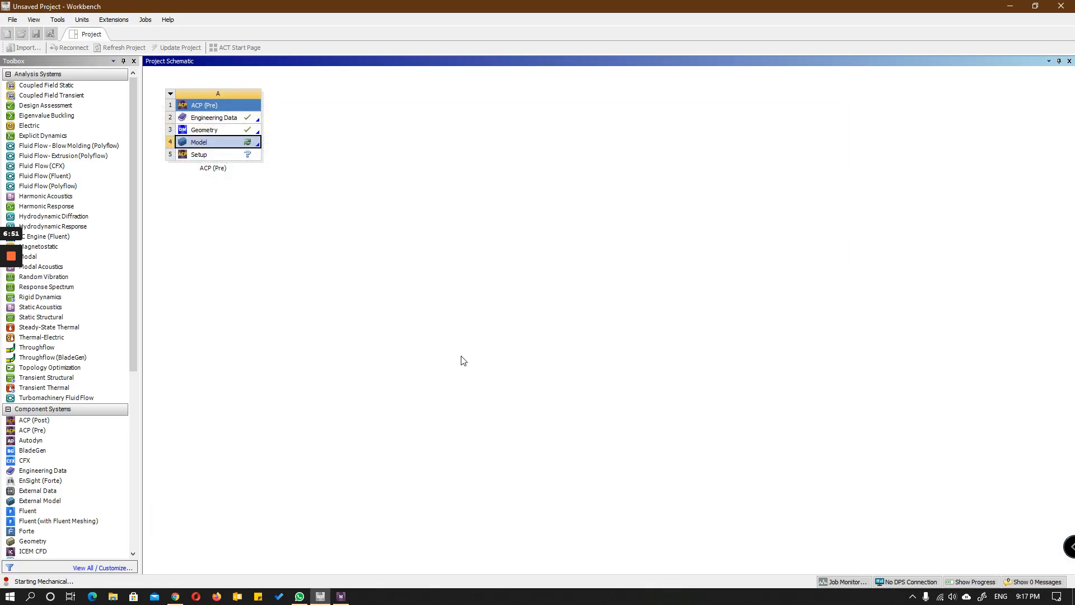
{"action": "left_click", "coordinate": [341, 596]}
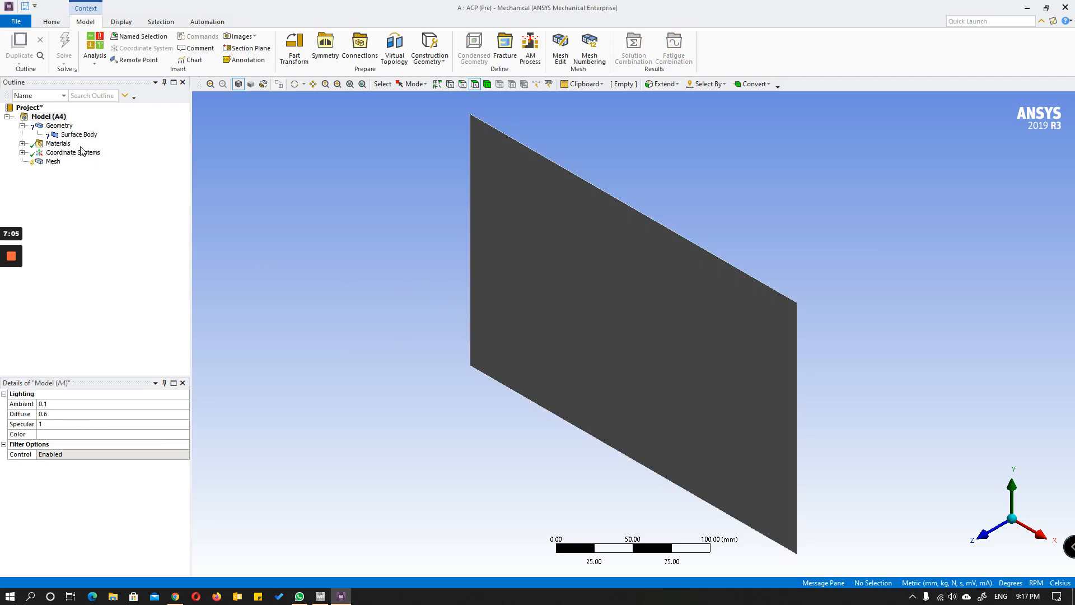
Step: Check the materials transferred to the model and inspect the surface body's thickness and material properties
{"action": "left_click", "coordinate": [22, 144]}
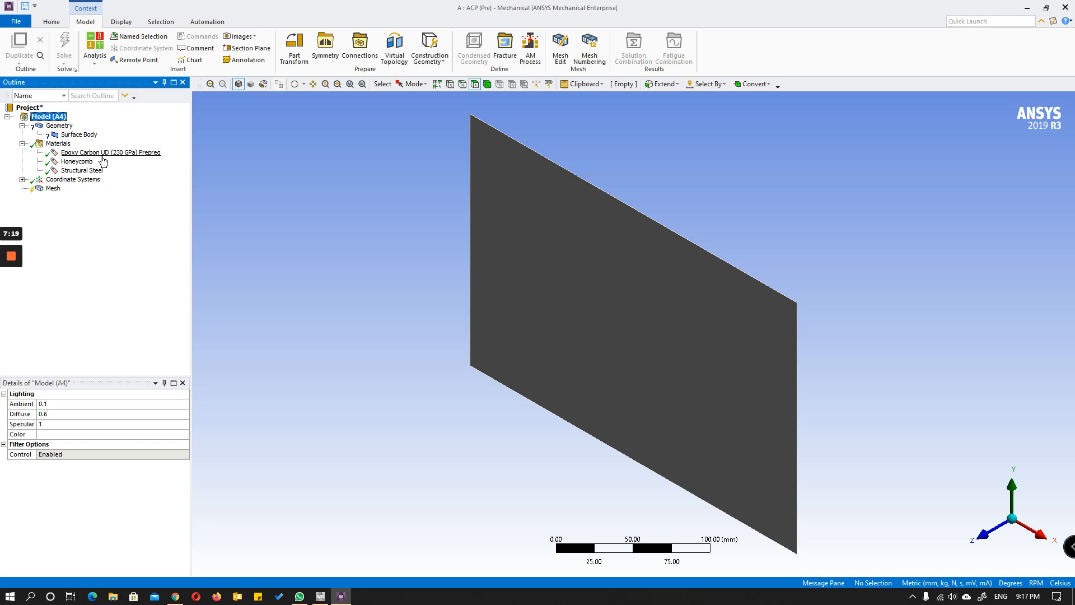
{"action": "left_click", "coordinate": [22, 143]}
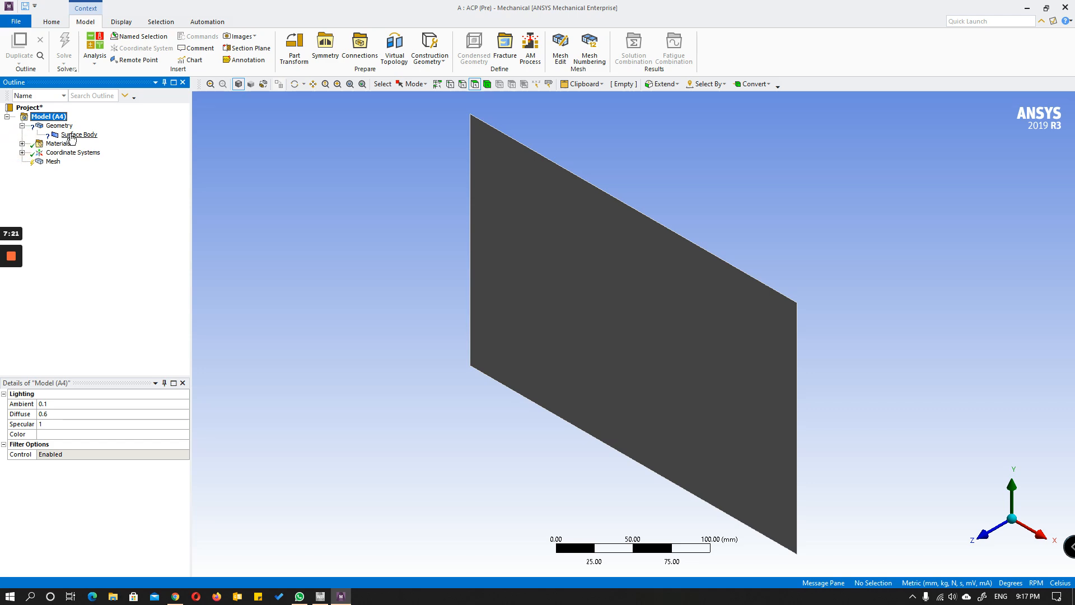
{"action": "left_click", "coordinate": [71, 135]}
{"action": "left_click", "coordinate": [59, 126]}
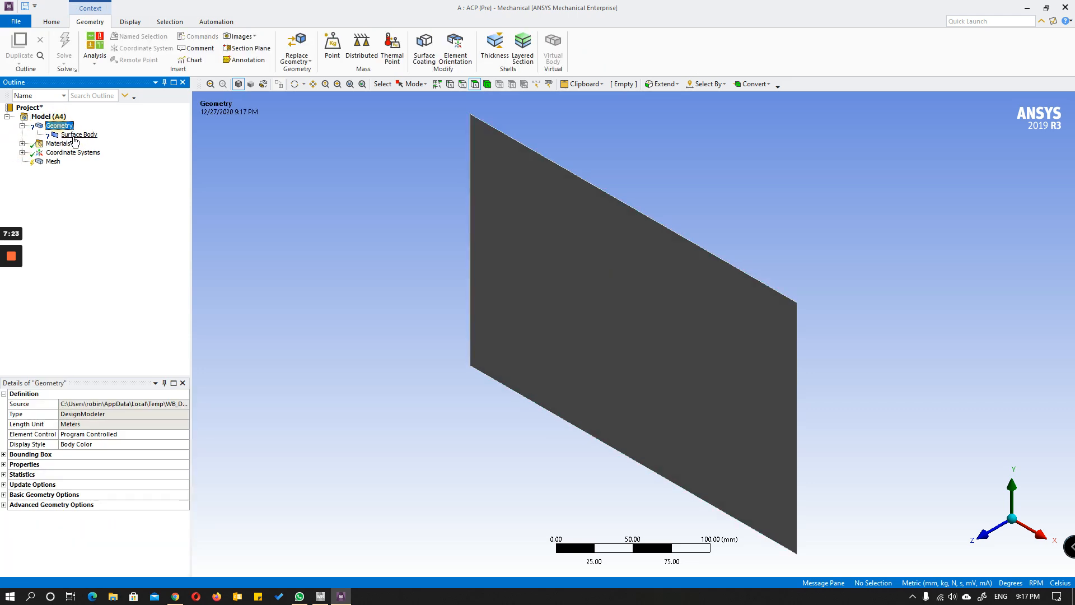
{"action": "left_click", "coordinate": [74, 137]}
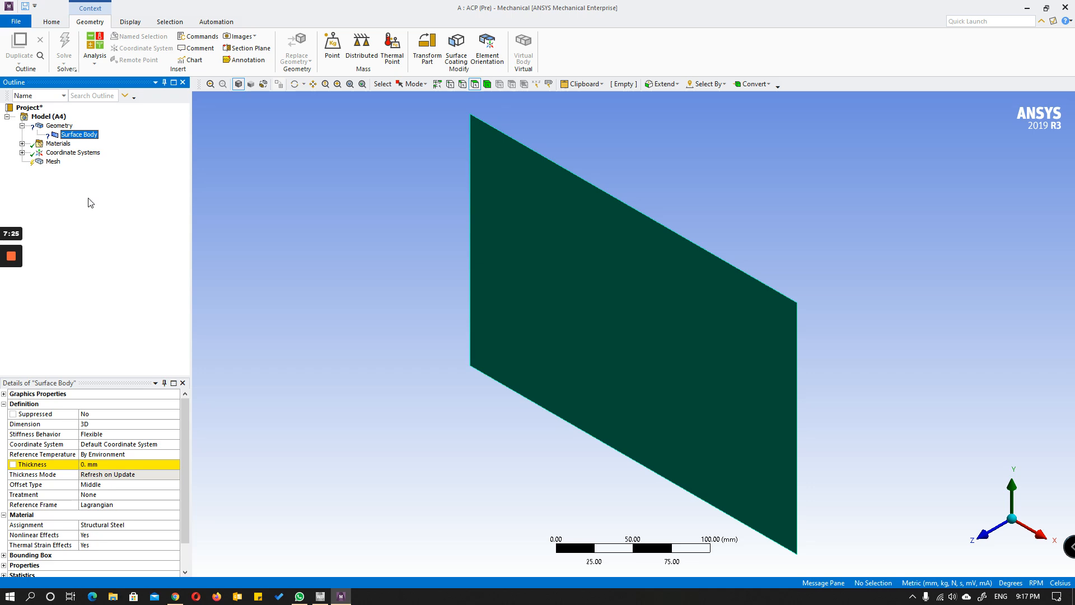
Step: Review the mesh sizing settings and set the mesh element size to 10 mm
{"action": "left_click", "coordinate": [54, 161]}
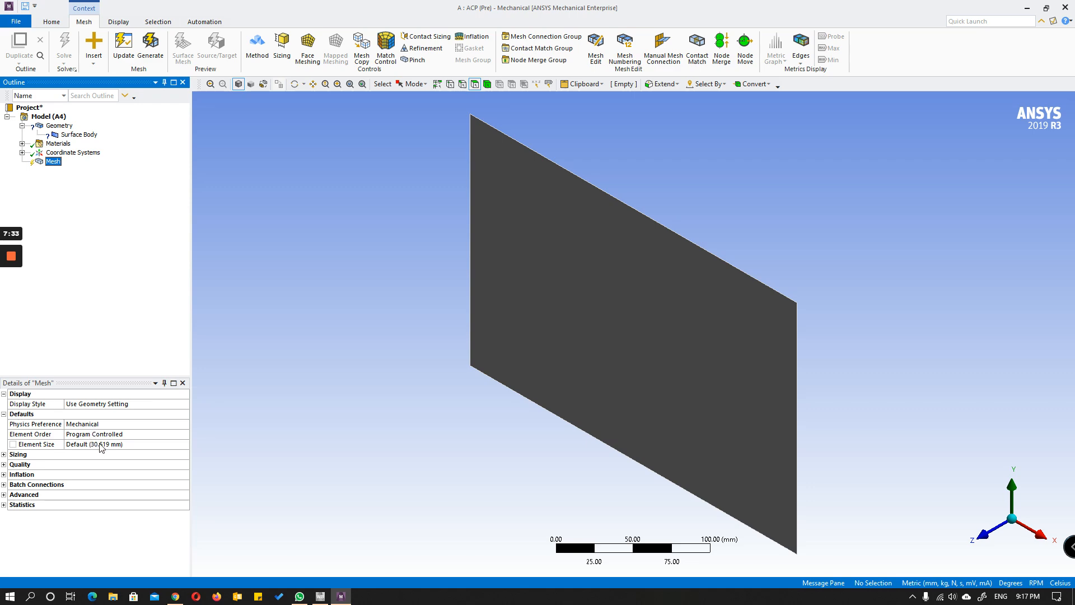
{"action": "left_click", "coordinate": [4, 454]}
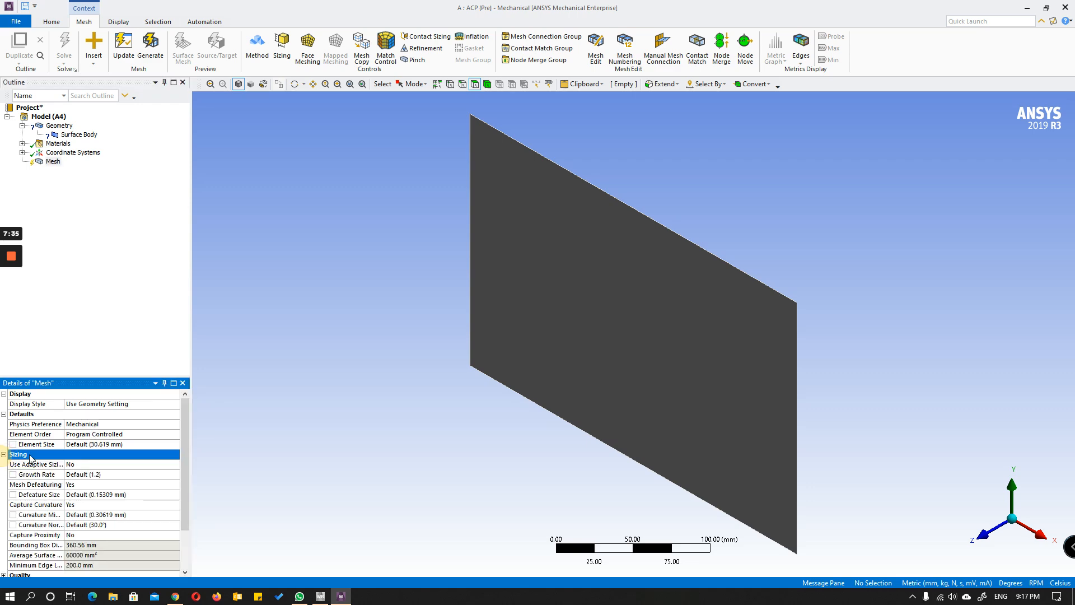
{"action": "scroll", "coordinate": [88, 477], "scroll_direction": "down", "scroll_amount": 1}
{"action": "scroll", "coordinate": [88, 478], "scroll_direction": "up", "scroll_amount": 1}
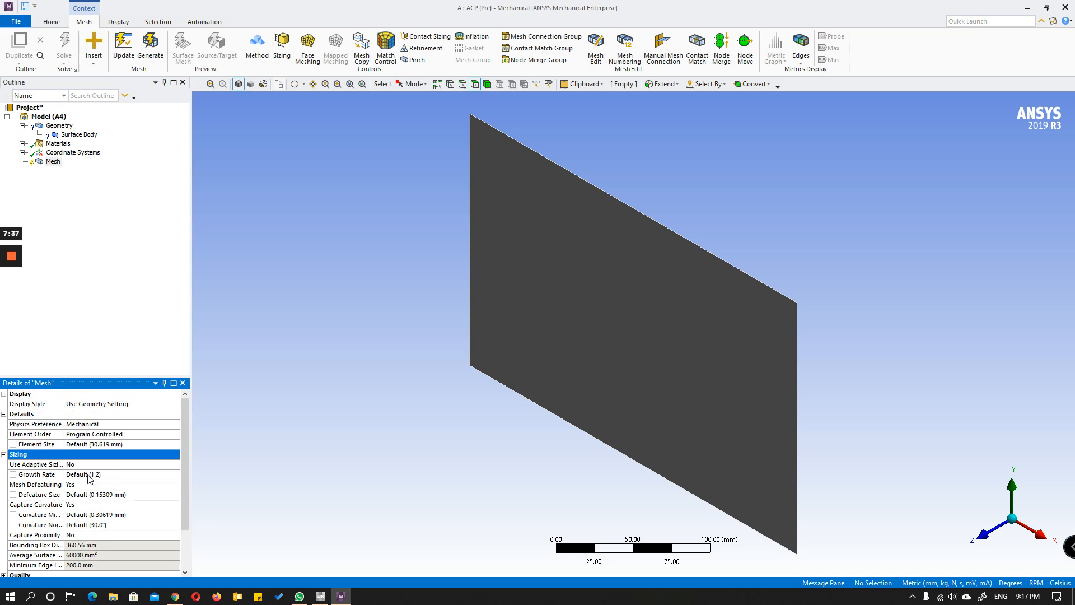
{"action": "left_click", "coordinate": [87, 444]}
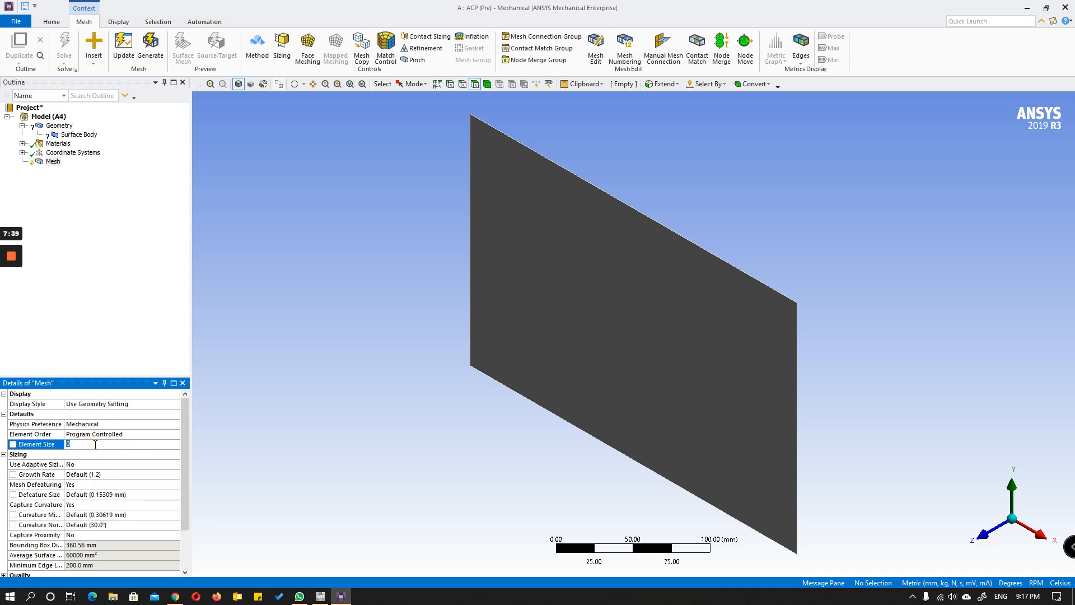
{"action": "type", "text": "10"}
{"action": "left_click", "coordinate": [99, 359]}
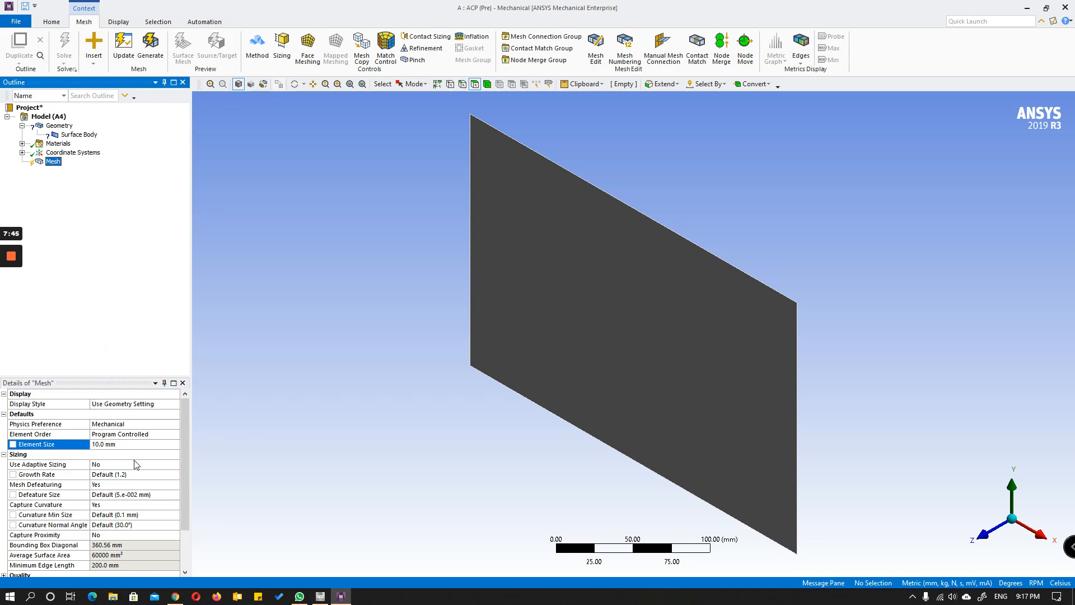
Step: Generate the 10 mm mesh on the surface body and inspect it
{"action": "scroll", "coordinate": [134, 465], "scroll_direction": "down", "scroll_amount": 2}
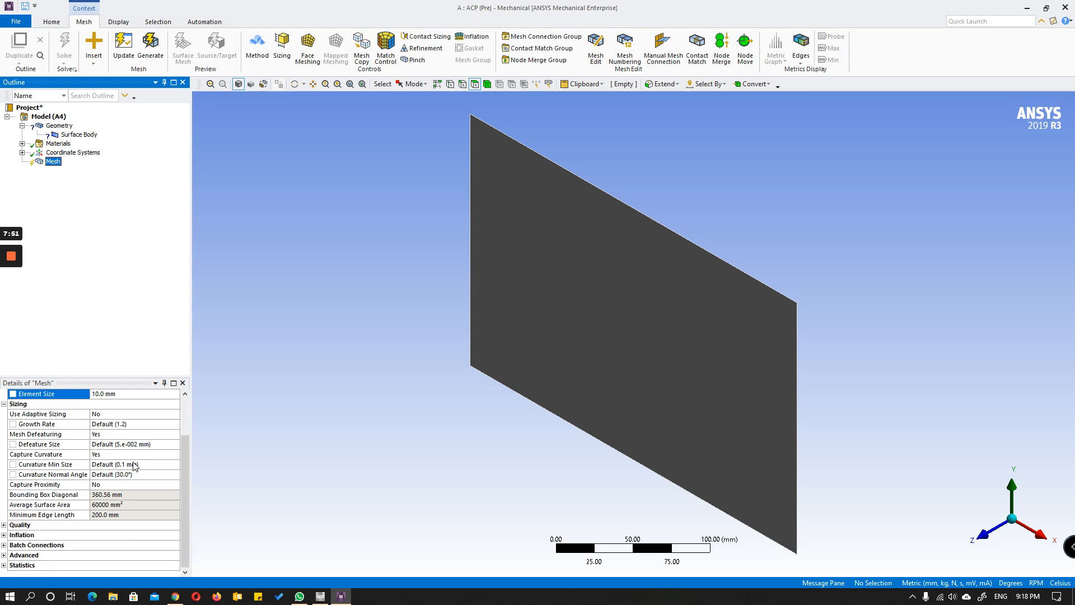
{"action": "scroll", "coordinate": [134, 465], "scroll_direction": "up", "scroll_amount": 2}
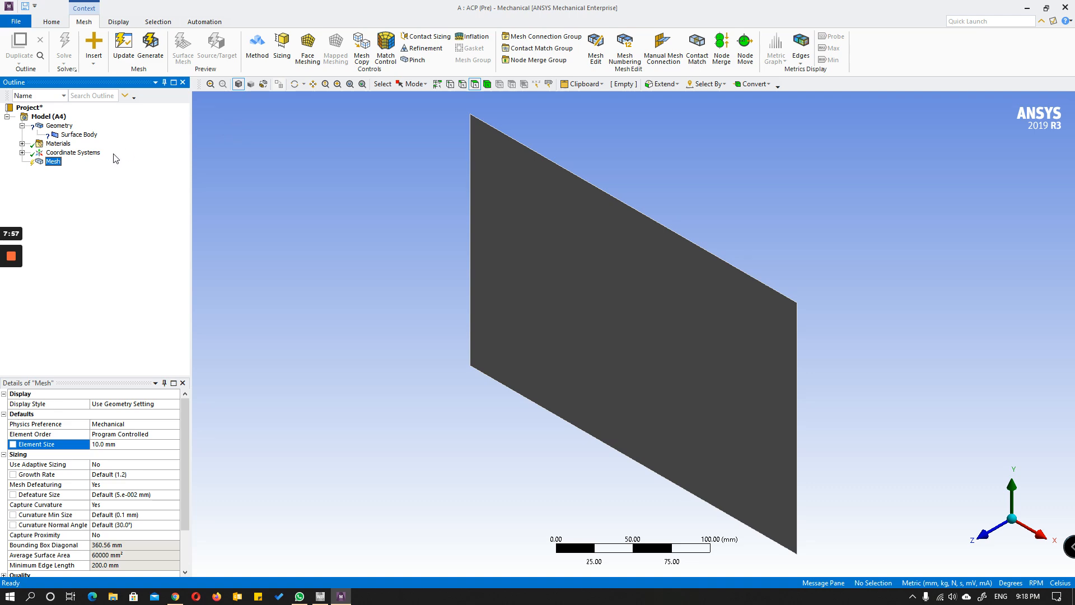
{"action": "right_click", "coordinate": [53, 162]}
{"action": "left_click", "coordinate": [93, 197]}
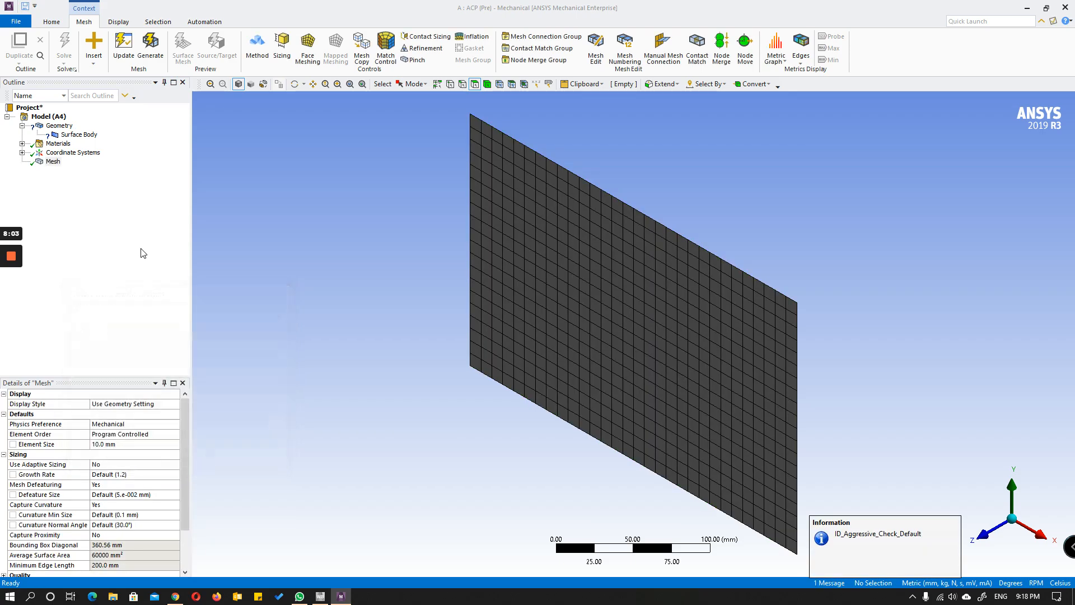
{"action": "scroll", "coordinate": [441, 270], "scroll_direction": "down", "scroll_amount": 3}
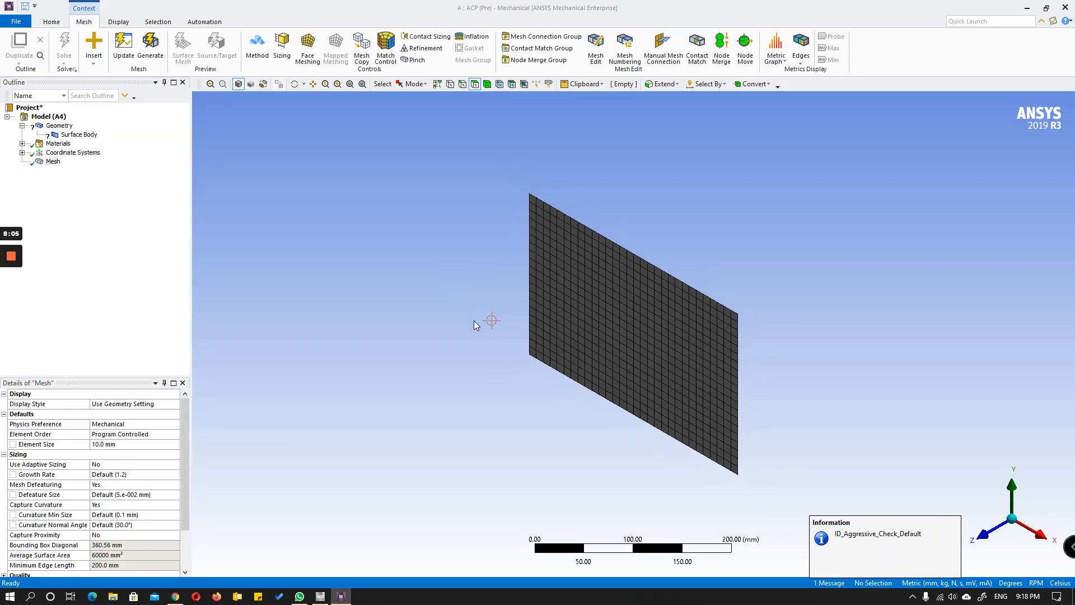
{"action": "middle_click_drag", "start_coordinate": [474, 324], "coordinate": [560, 286]}
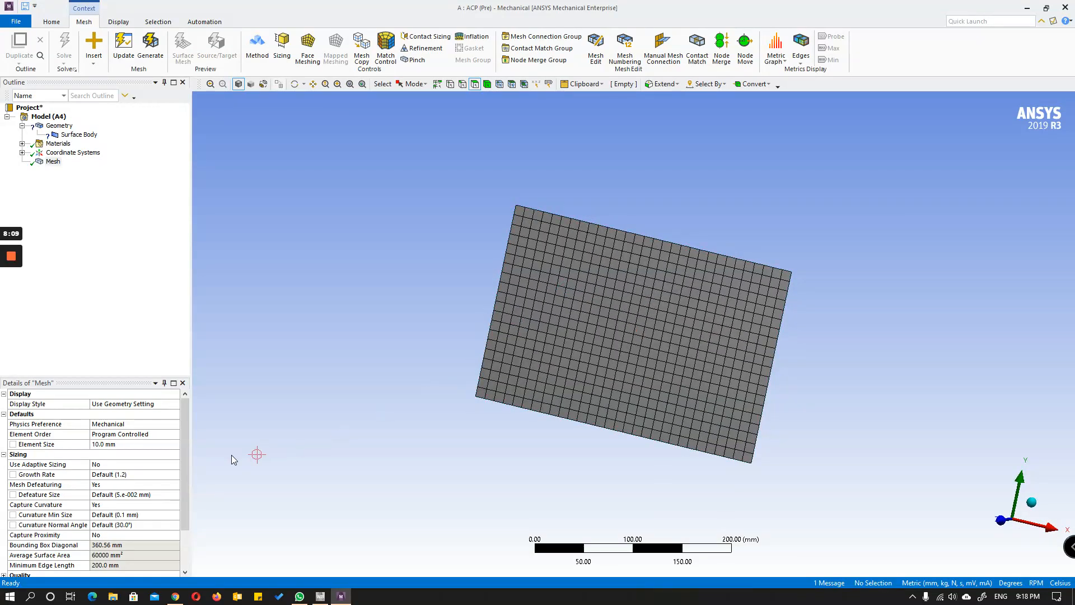
Step: Refine the mesh to a 5 mm element size and regenerate it
{"action": "left_click", "coordinate": [119, 444]}
{"action": "type", "text": "5"}
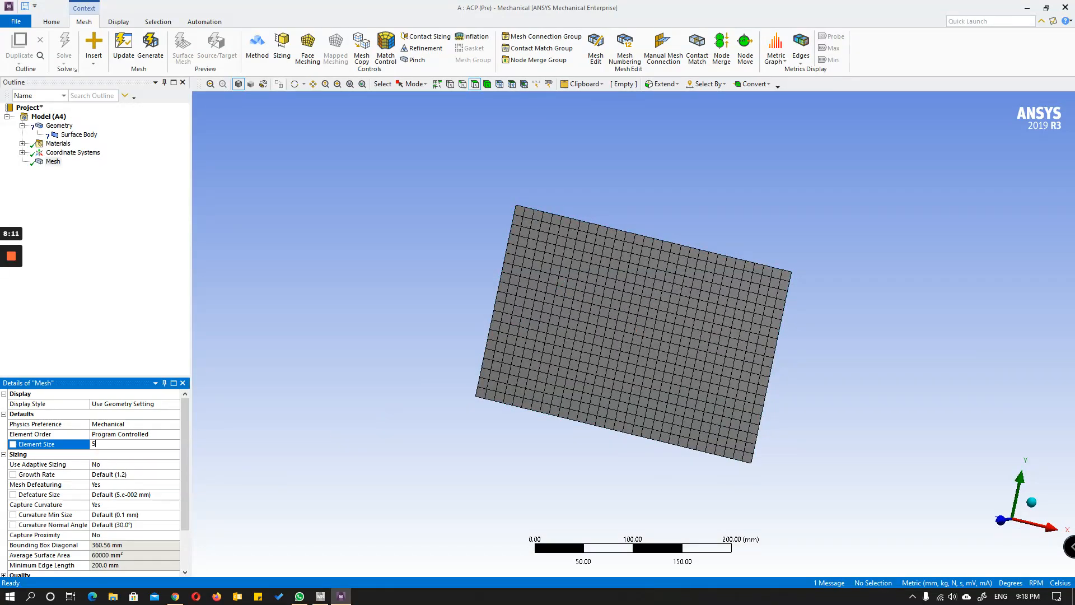
{"action": "key", "text": "Return"}
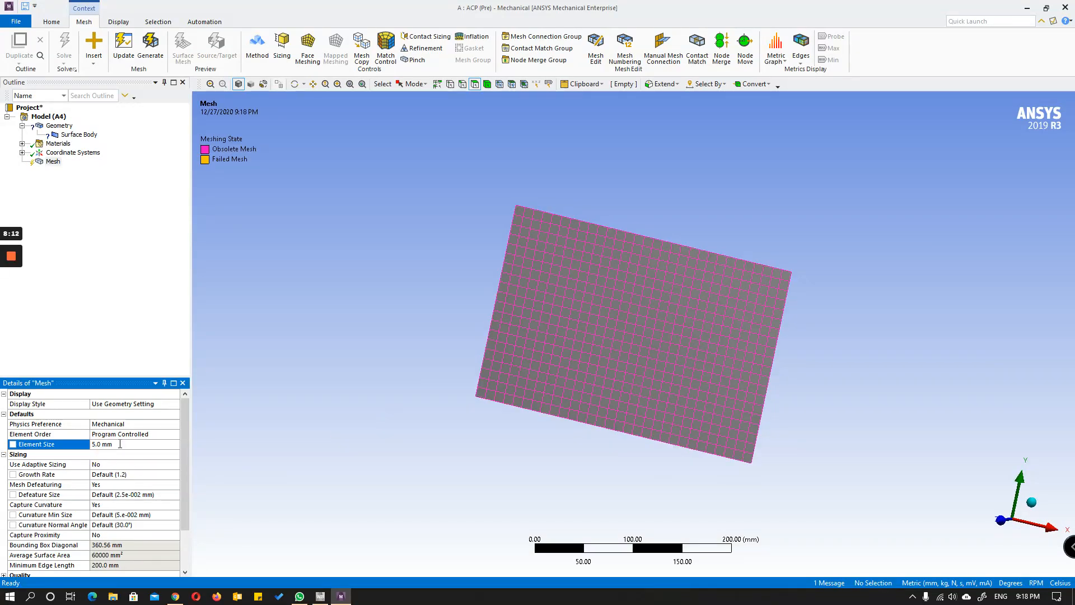
{"action": "right_click", "coordinate": [53, 162]}
{"action": "left_click", "coordinate": [86, 187]}
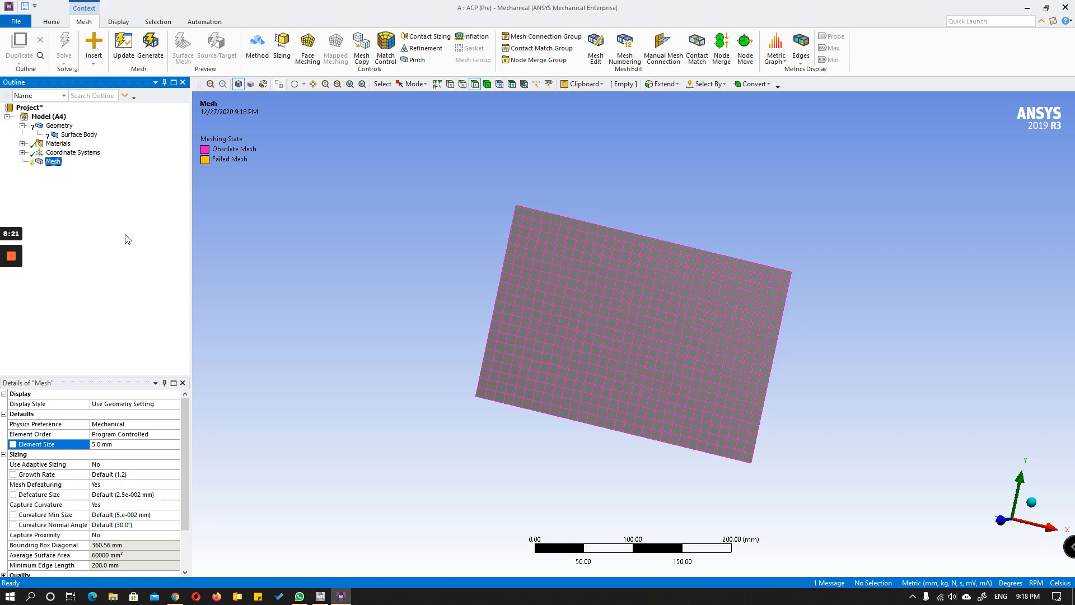
{"action": "left_click", "coordinate": [73, 152]}
{"action": "left_click", "coordinate": [52, 162]}
{"action": "right_click", "coordinate": [50, 164]}
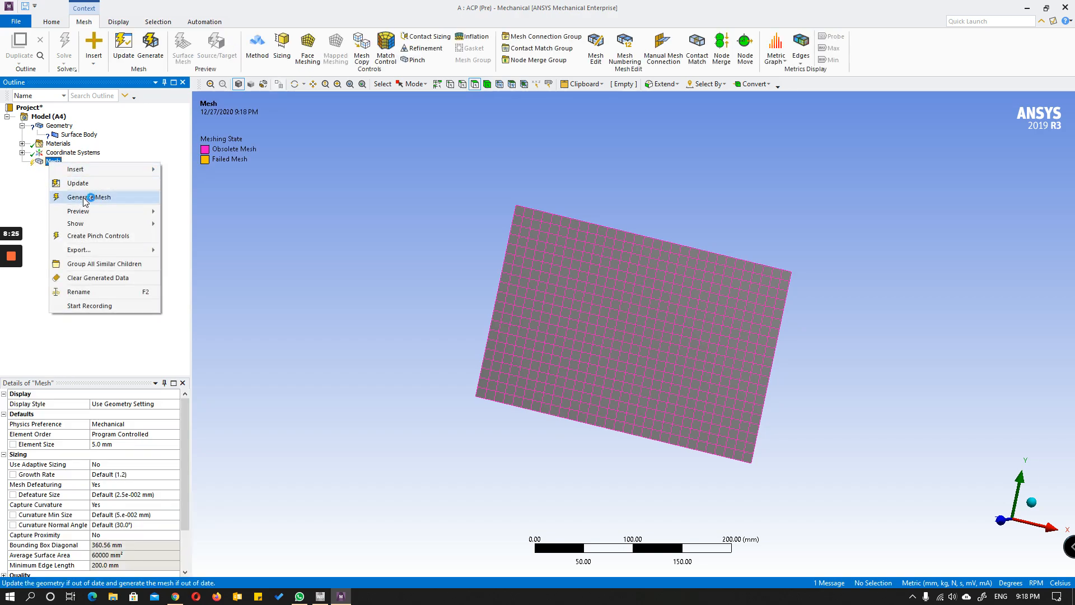
{"action": "left_click", "coordinate": [84, 195]}
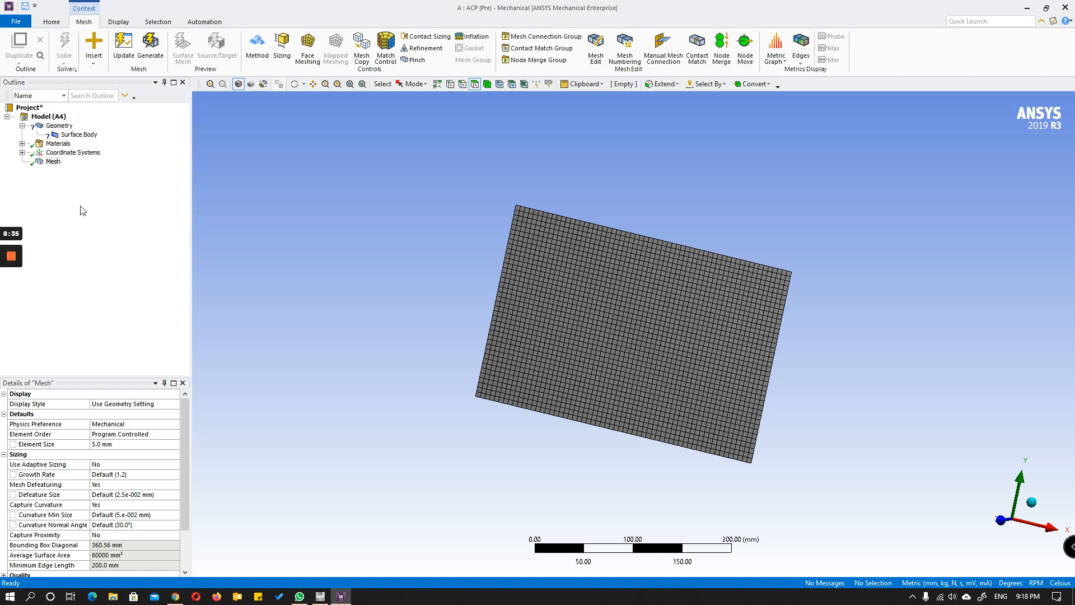
Step: Review the mesh's node and element statistics and quality settings, then close Mechanical
{"action": "scroll", "coordinate": [140, 480], "scroll_direction": "down", "scroll_amount": 2}
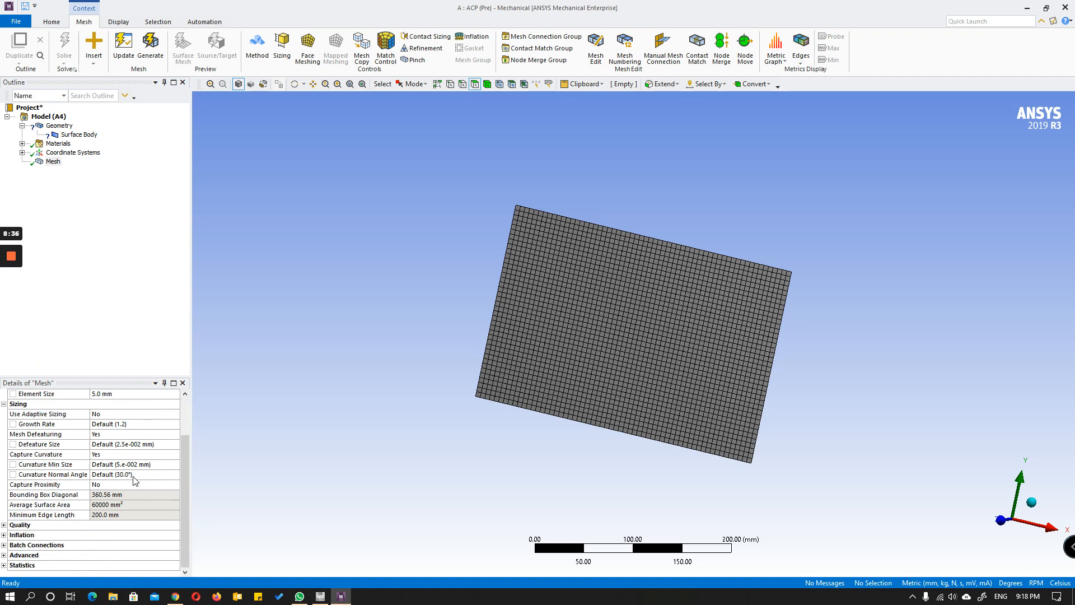
{"action": "double_click", "coordinate": [12, 565]}
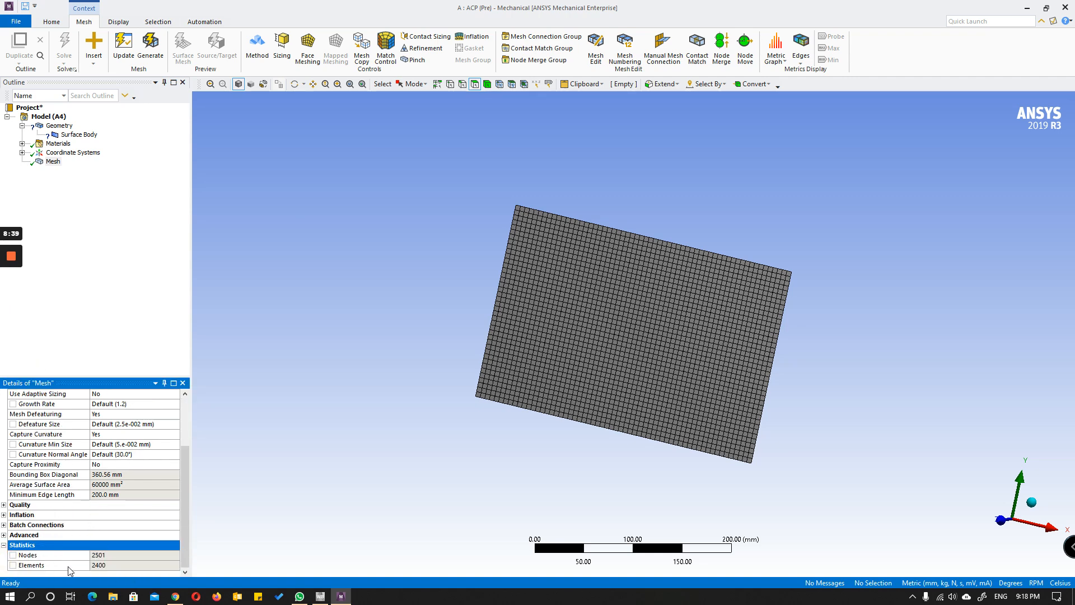
{"action": "left_click", "coordinate": [4, 505]}
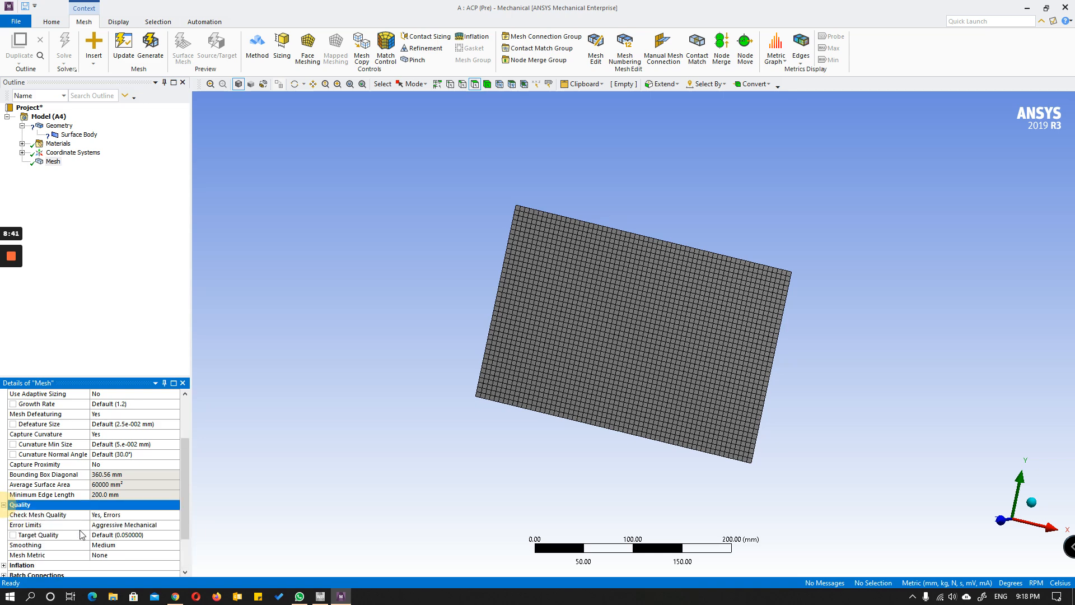
{"action": "scroll", "coordinate": [124, 547], "scroll_direction": "down", "scroll_amount": 1}
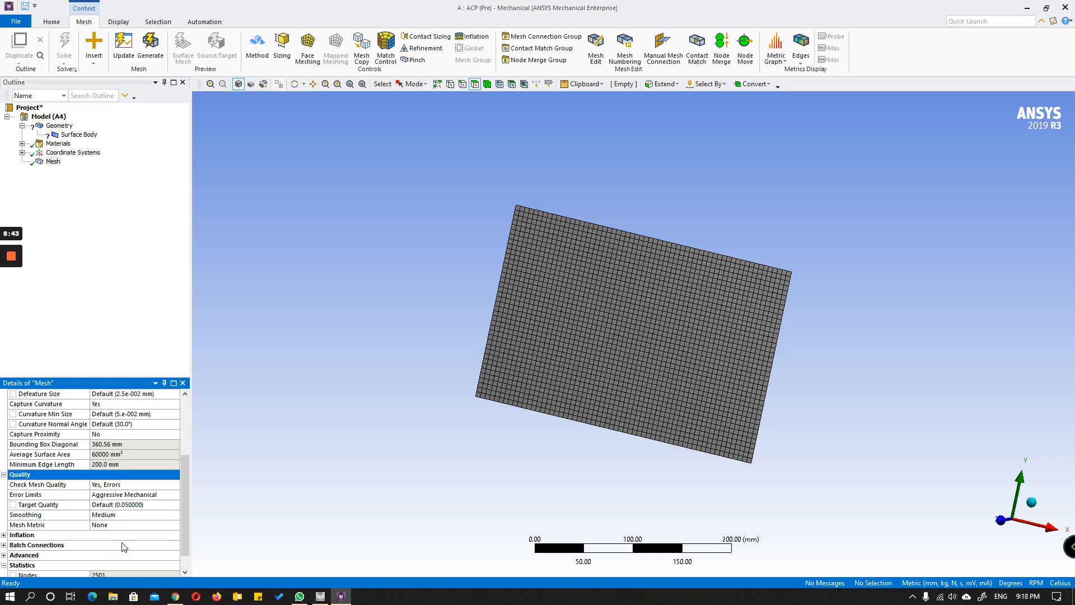
{"action": "scroll", "coordinate": [124, 547], "scroll_direction": "up", "scroll_amount": 4}
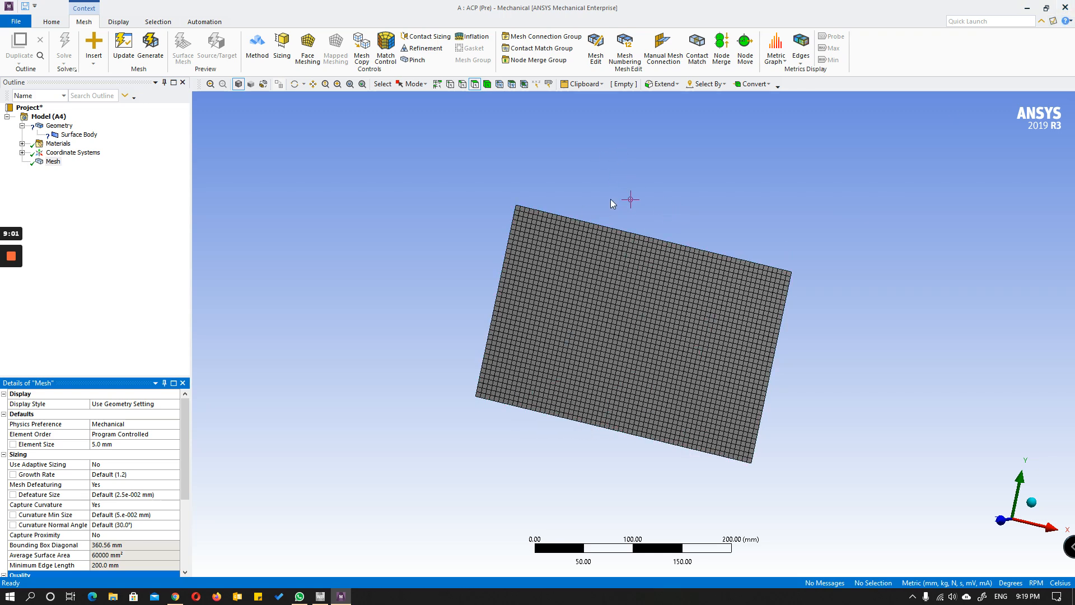
{"action": "left_click", "coordinate": [1065, 9]}
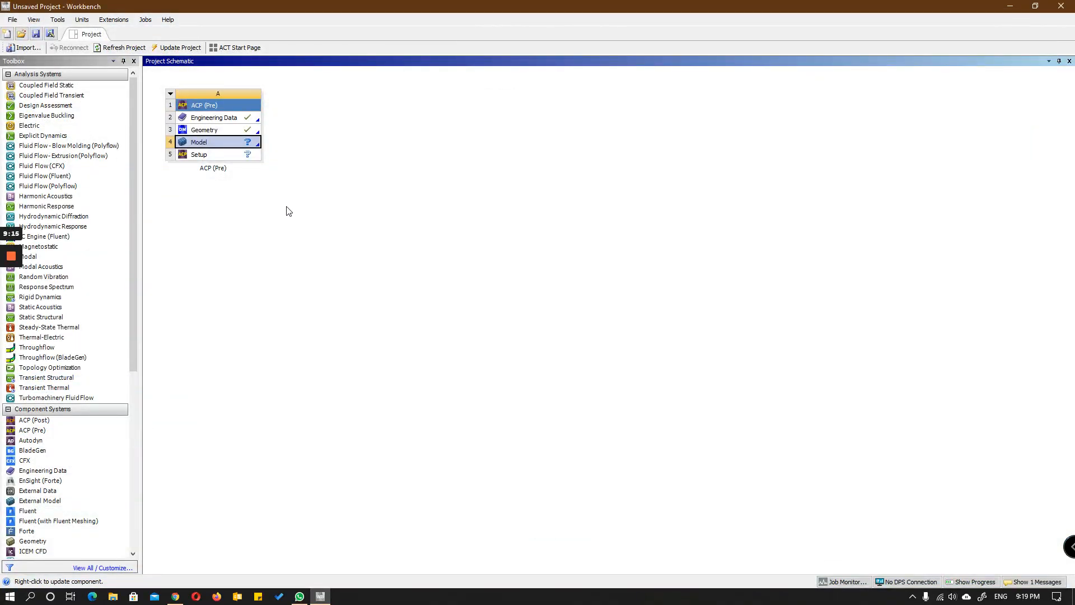
Step: Try adding a Static Structural system linked to the ACP (Pre) Model cell and explore the shared cells' options
{"action": "left_click", "coordinate": [288, 208]}
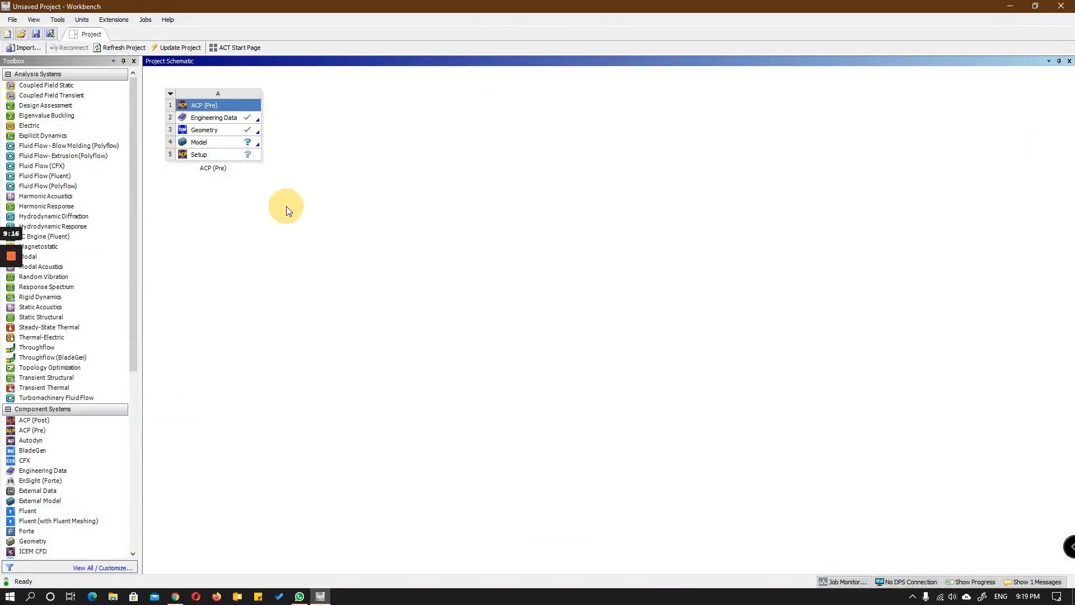
{"action": "left_click", "coordinate": [222, 146]}
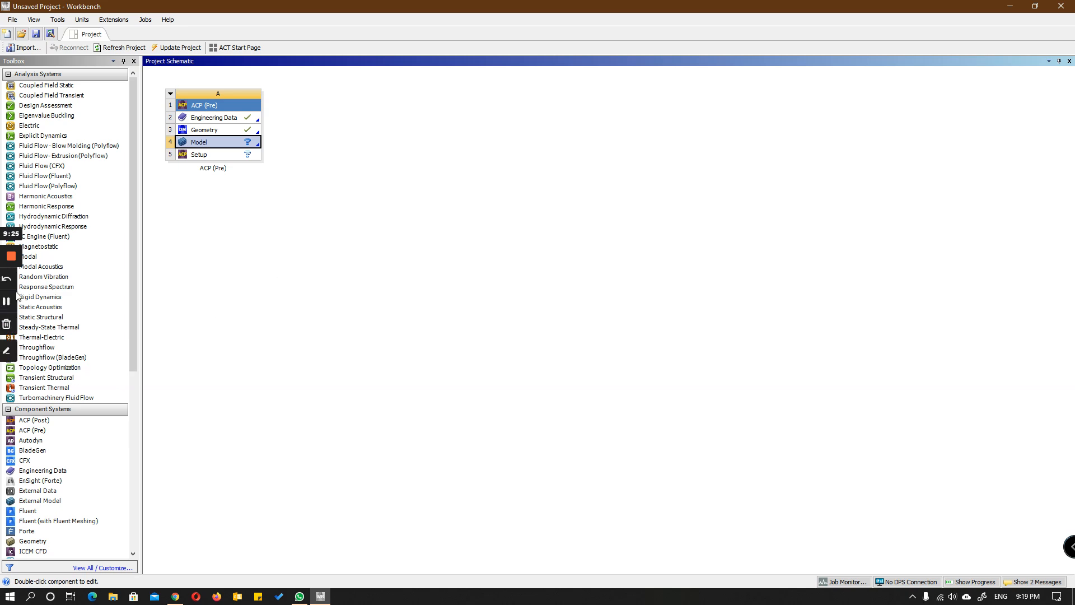
{"action": "scroll", "coordinate": [76, 451], "scroll_direction": "down", "scroll_amount": 1}
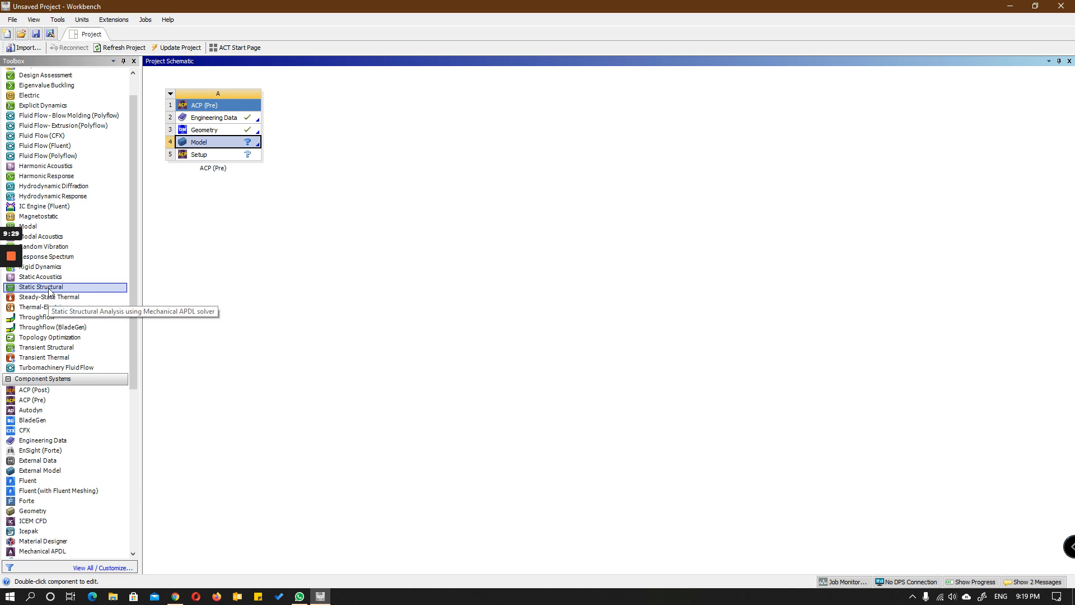
{"action": "left_click_drag", "start_coordinate": [50, 290], "coordinate": [224, 143]}
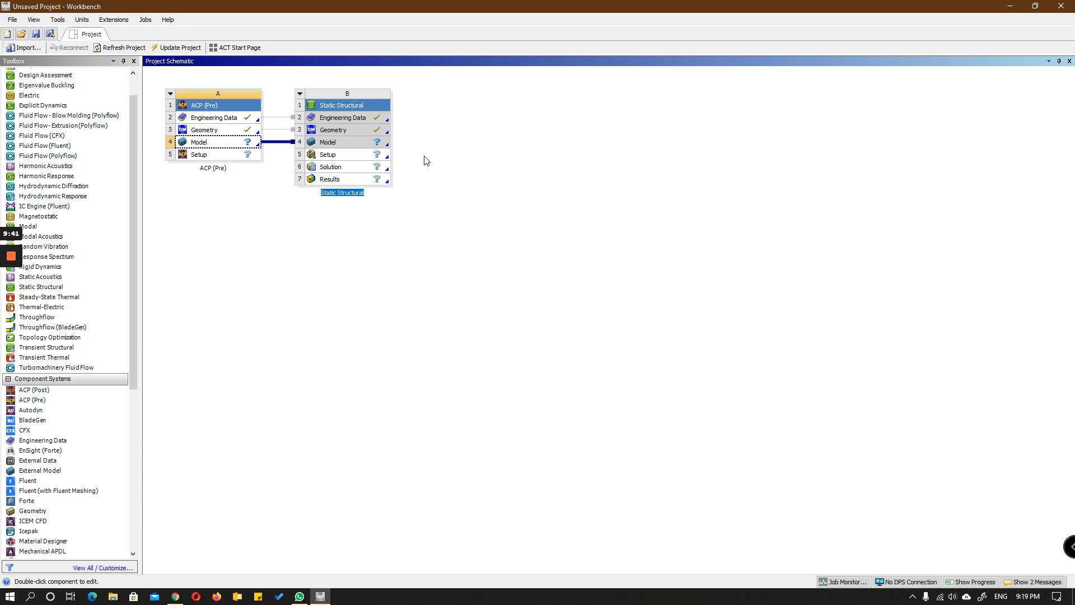
{"action": "right_click", "coordinate": [375, 147]}
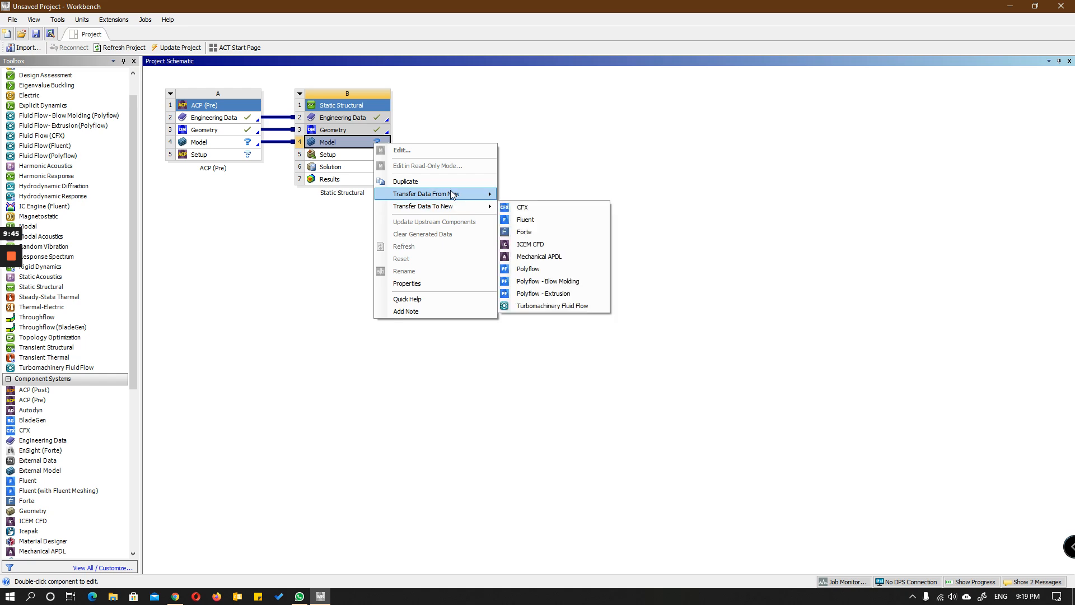
{"action": "left_click", "coordinate": [432, 113]}
{"action": "right_click", "coordinate": [371, 132]}
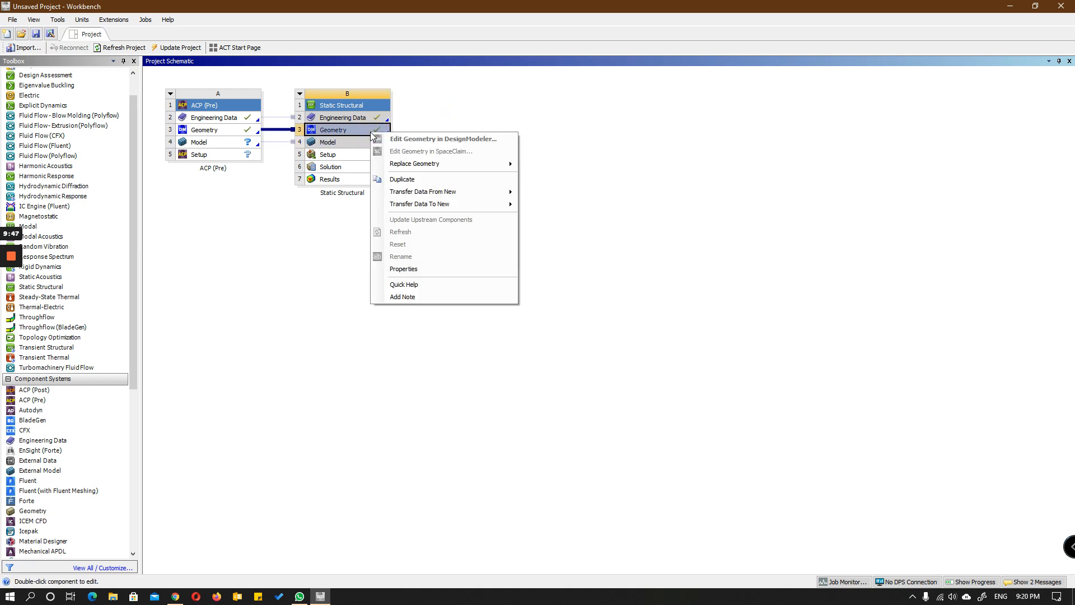
{"action": "left_click", "coordinate": [439, 118]}
{"action": "right_click", "coordinate": [370, 156]}
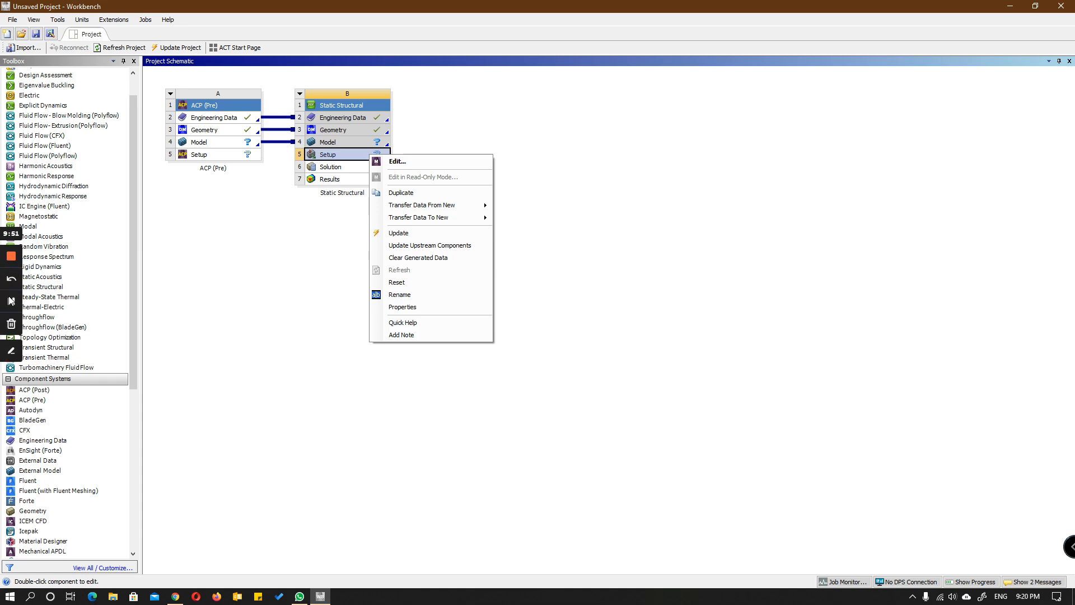
{"action": "left_click", "coordinate": [11, 301]}
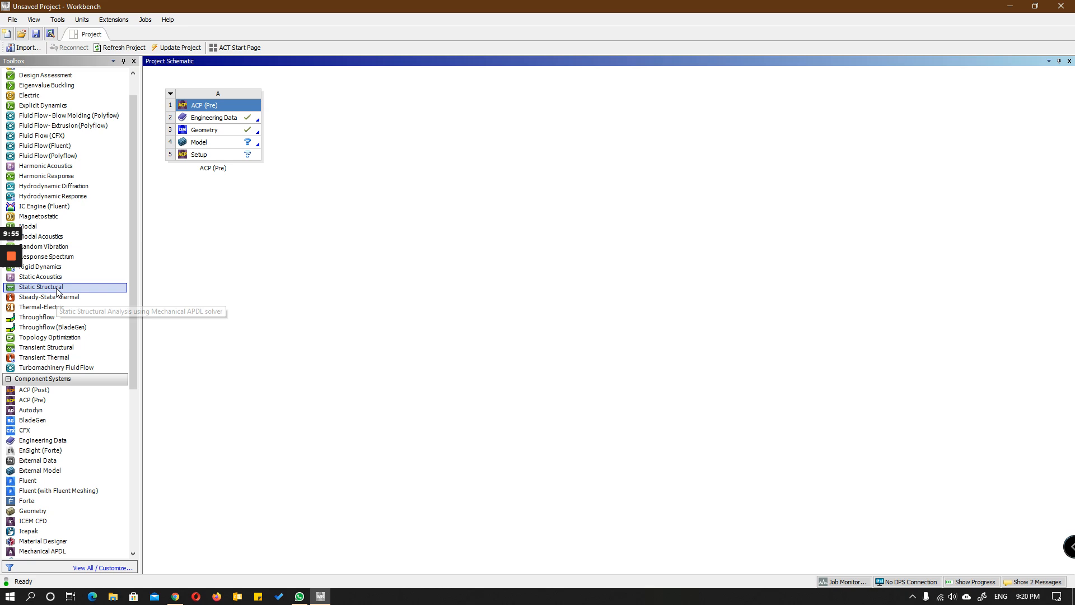
Step: Add a standalone Static Structural system and transfer the ACP (Pre) Setup to its Model as shell composite data
{"action": "left_click_drag", "start_coordinate": [56, 289], "coordinate": [340, 131]}
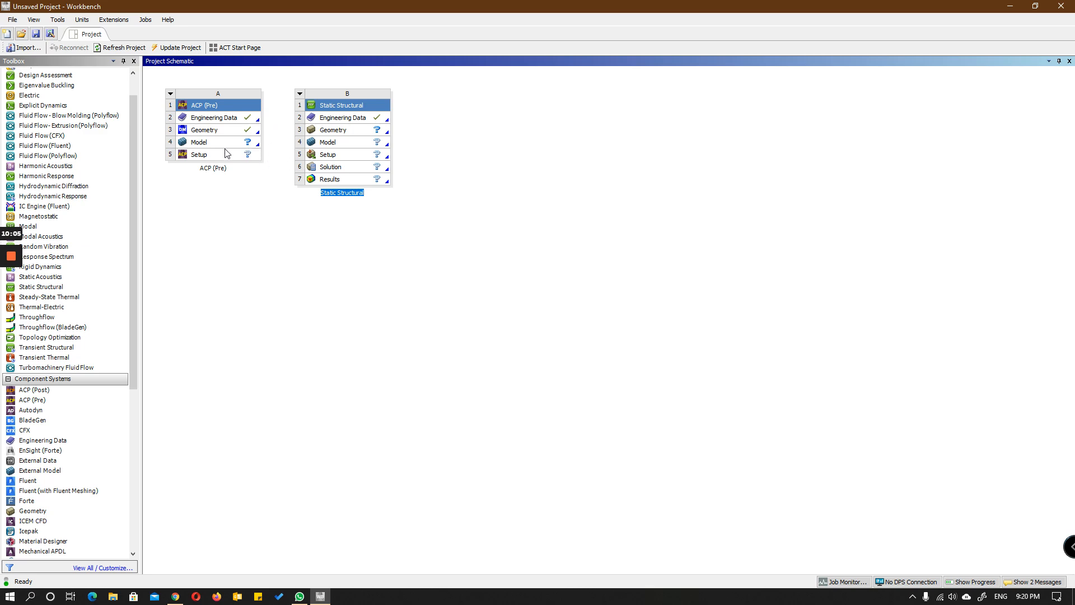
{"action": "left_click_drag", "start_coordinate": [246, 154], "coordinate": [336, 145]}
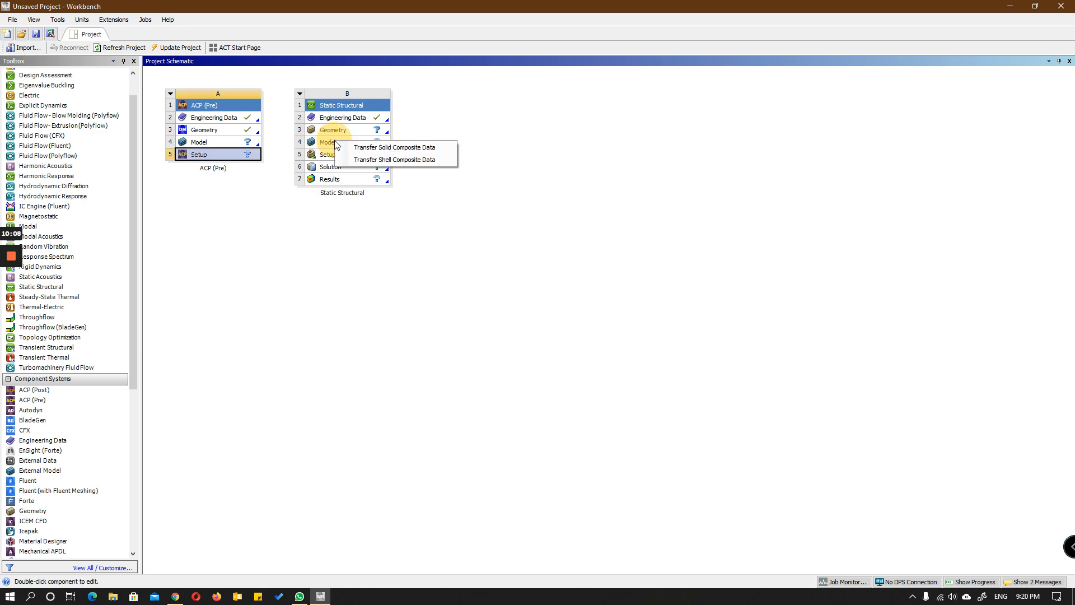
{"action": "left_click", "coordinate": [432, 160]}
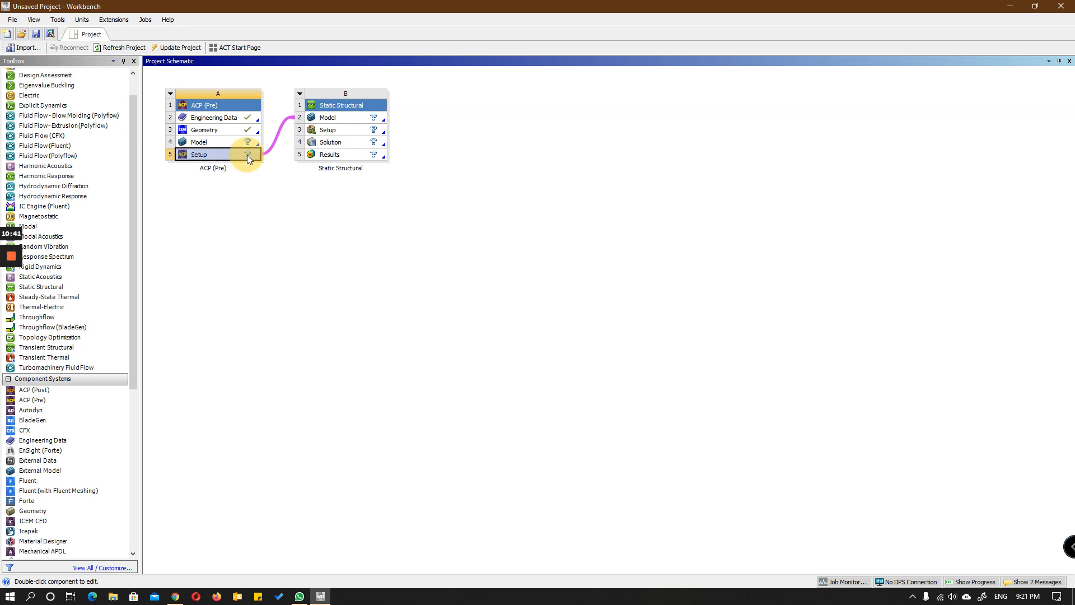
Step: Open the ACP (Pre) Setup in ANSYS Composite PrepPost, then minimize its window to return to the project schematic
{"action": "left_click", "coordinate": [242, 209]}
{"action": "left_click", "coordinate": [211, 157]}
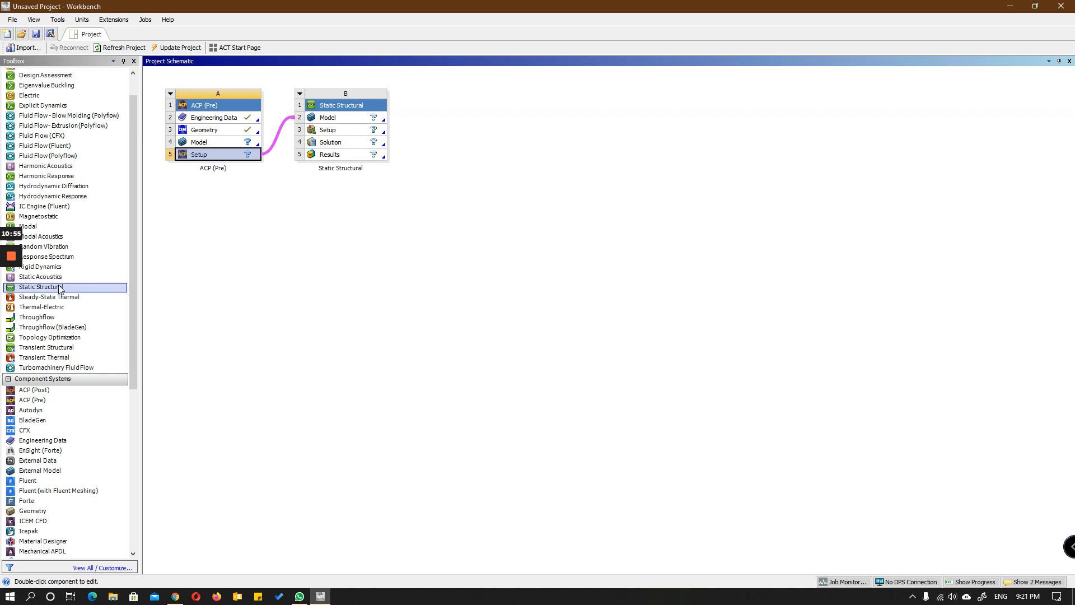
{"action": "left_click", "coordinate": [10, 300]}
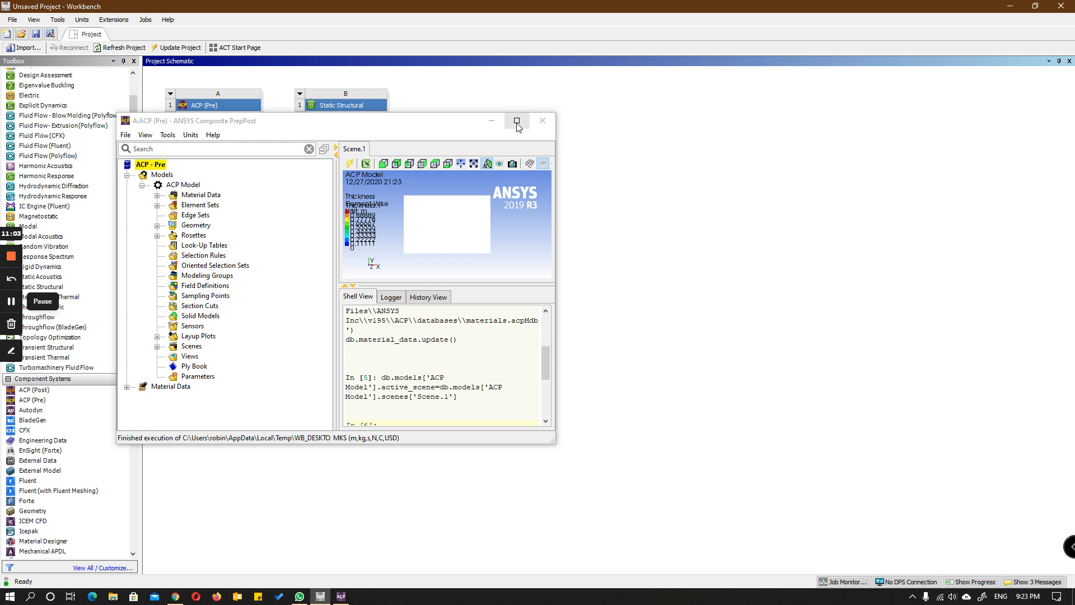
{"action": "left_click_drag", "start_coordinate": [407, 121], "coordinate": [700, 127]}
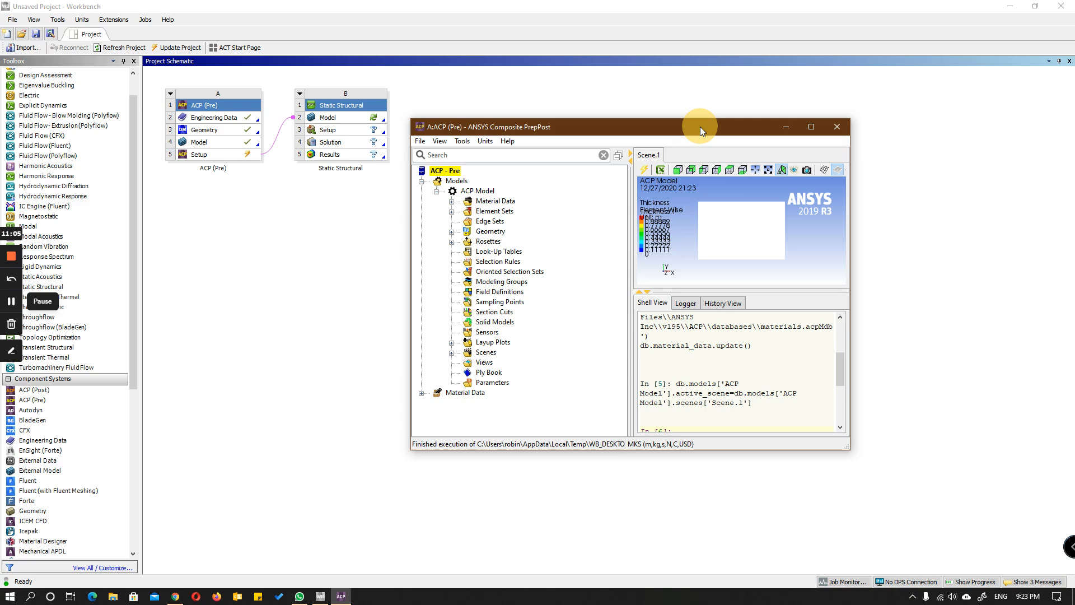
{"action": "left_click", "coordinate": [786, 126]}
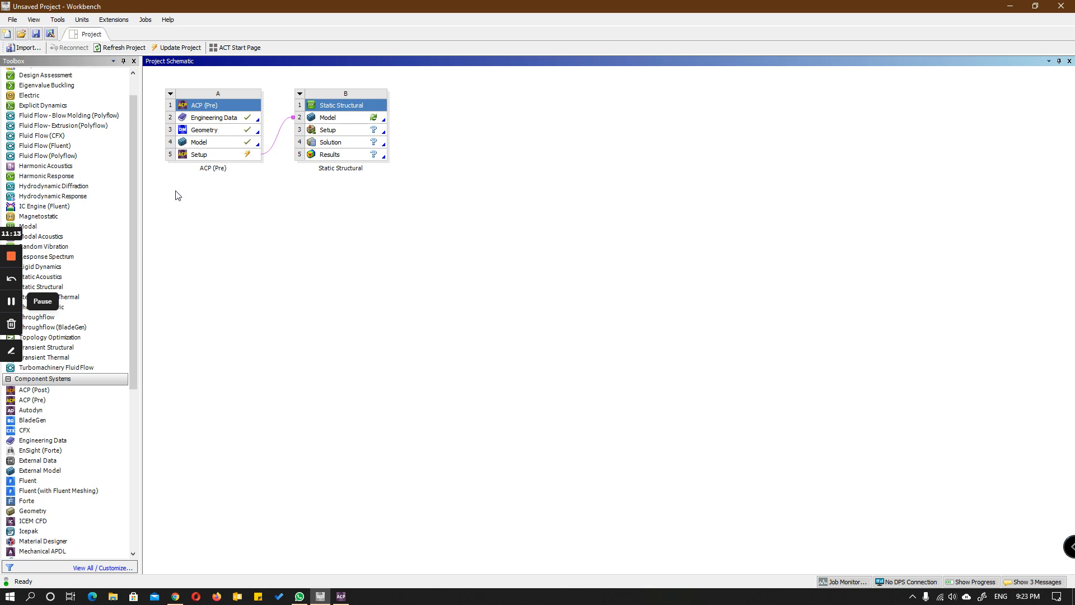
Step: Open the ACP (Pre) Model in Mechanical, check the surface body's thickness, and close Mechanical
{"action": "double_click", "coordinate": [242, 142]}
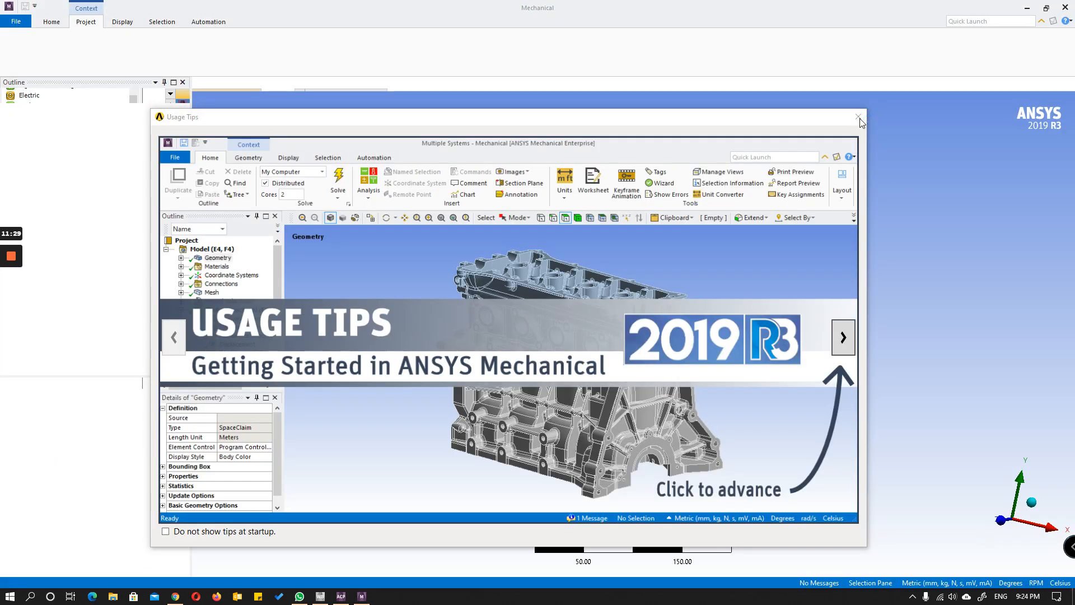
{"action": "left_click", "coordinate": [859, 118]}
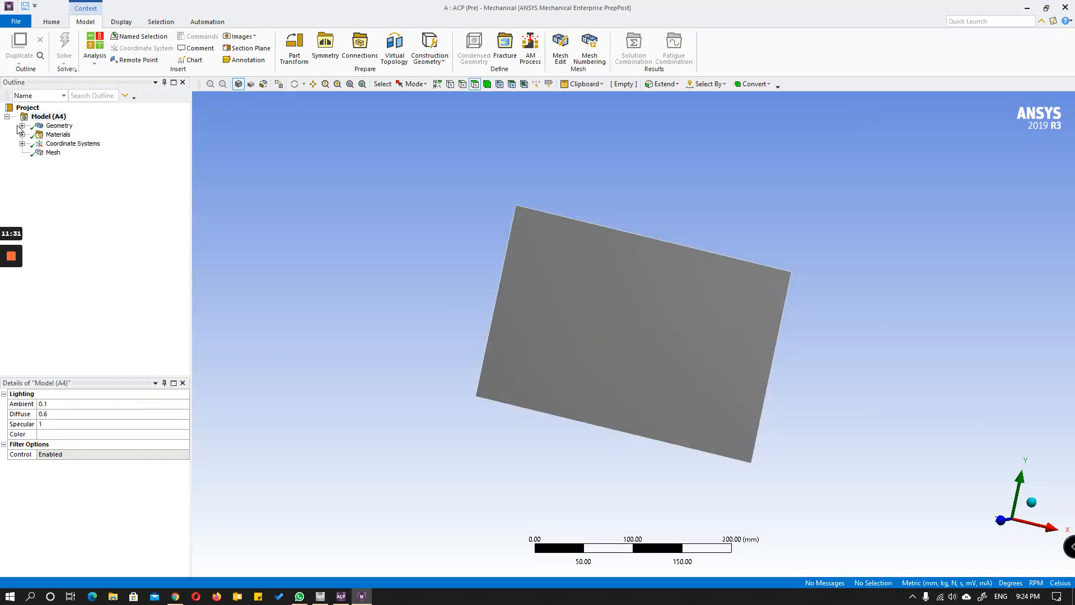
{"action": "left_click", "coordinate": [22, 125]}
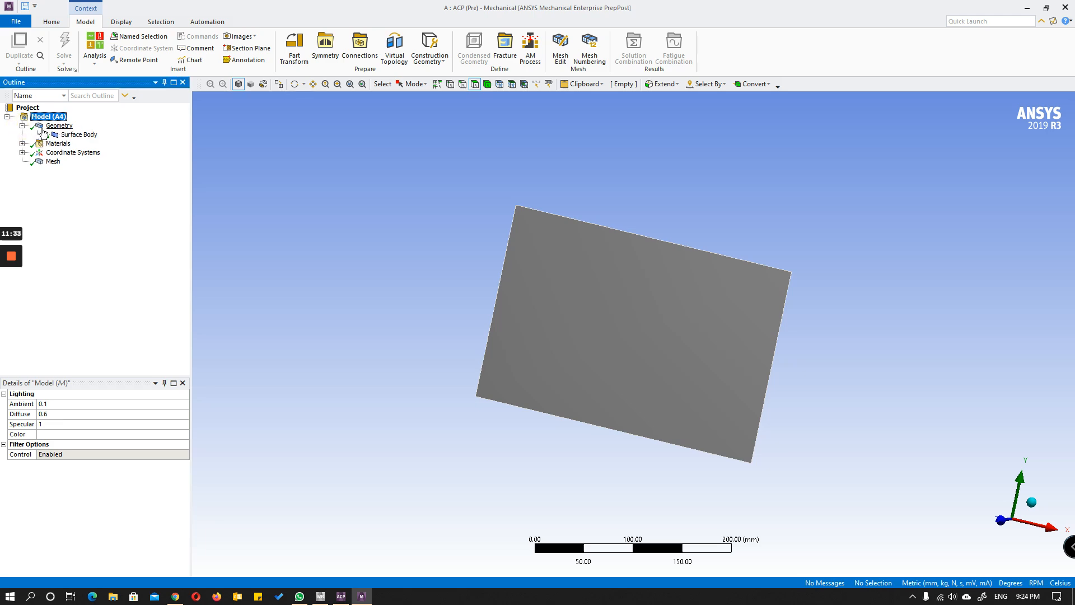
{"action": "left_click", "coordinate": [66, 136]}
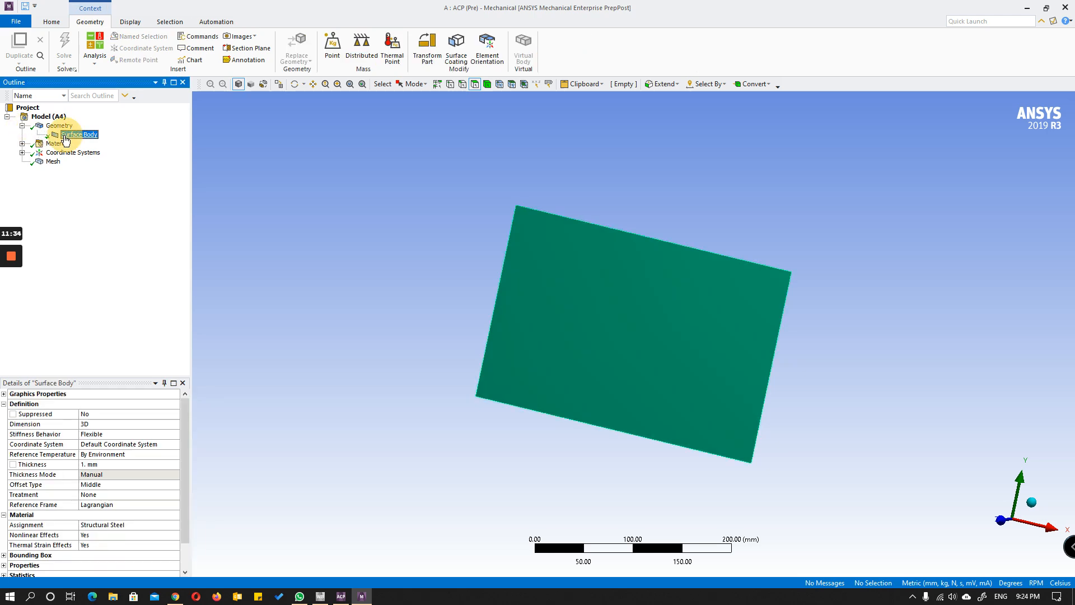
{"action": "left_click", "coordinate": [105, 465]}
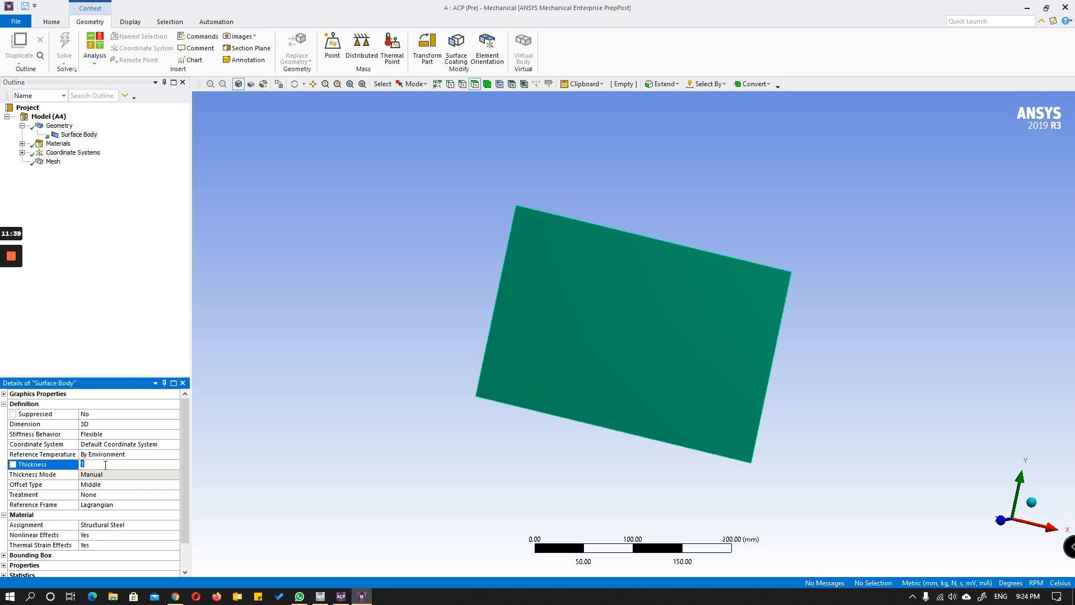
{"action": "left_click", "coordinate": [94, 346]}
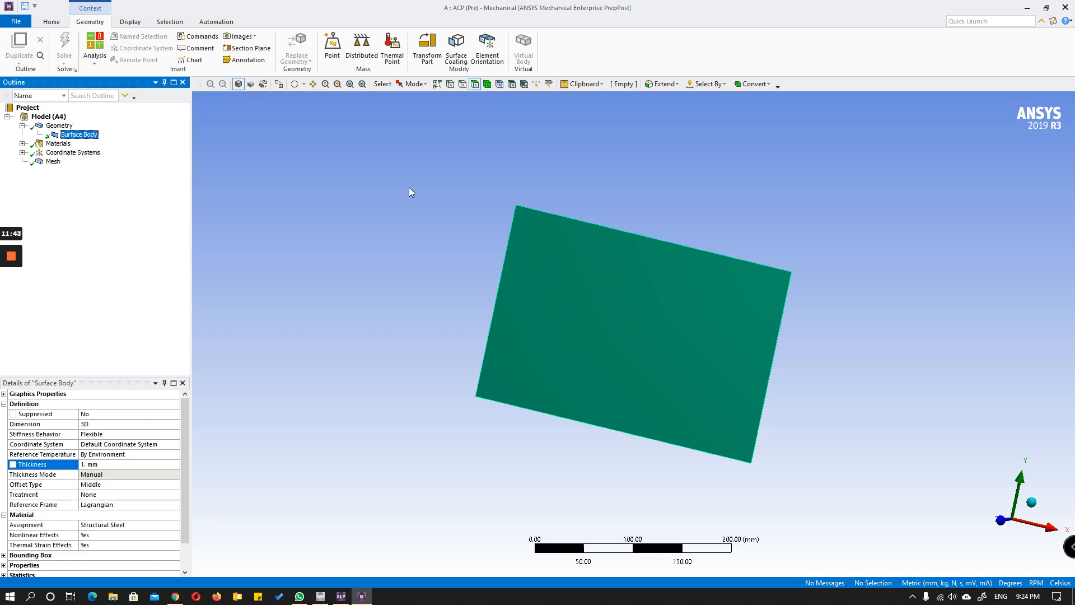
{"action": "left_click", "coordinate": [1065, 8]}
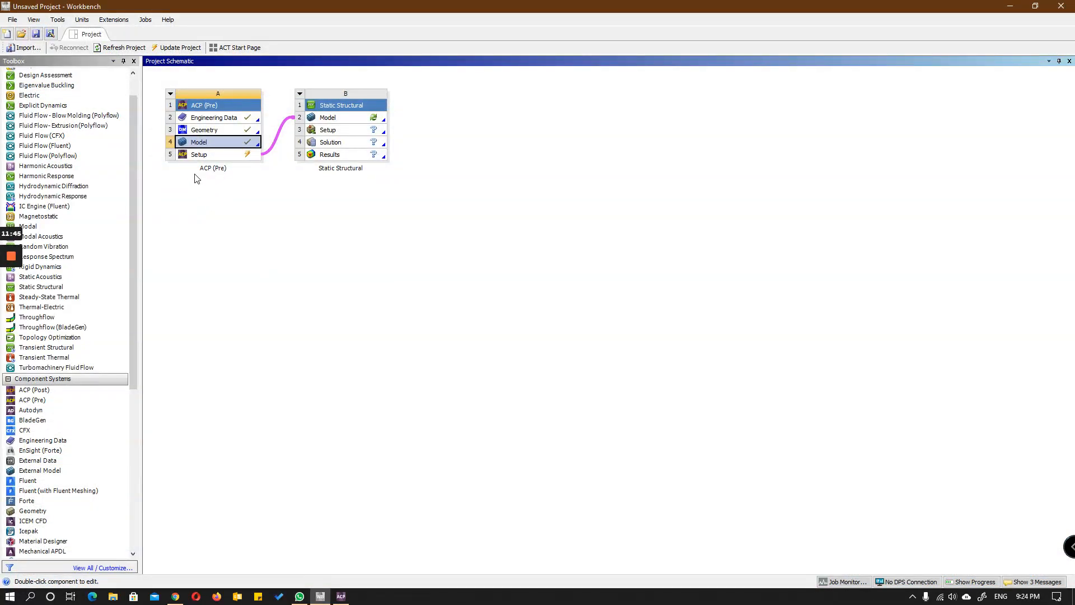
Step: Return to the ACP (Pre) Setup in ANSYS Composite PrepPost, maximize its window, and expand the model's material data and materials
{"action": "double_click", "coordinate": [222, 155]}
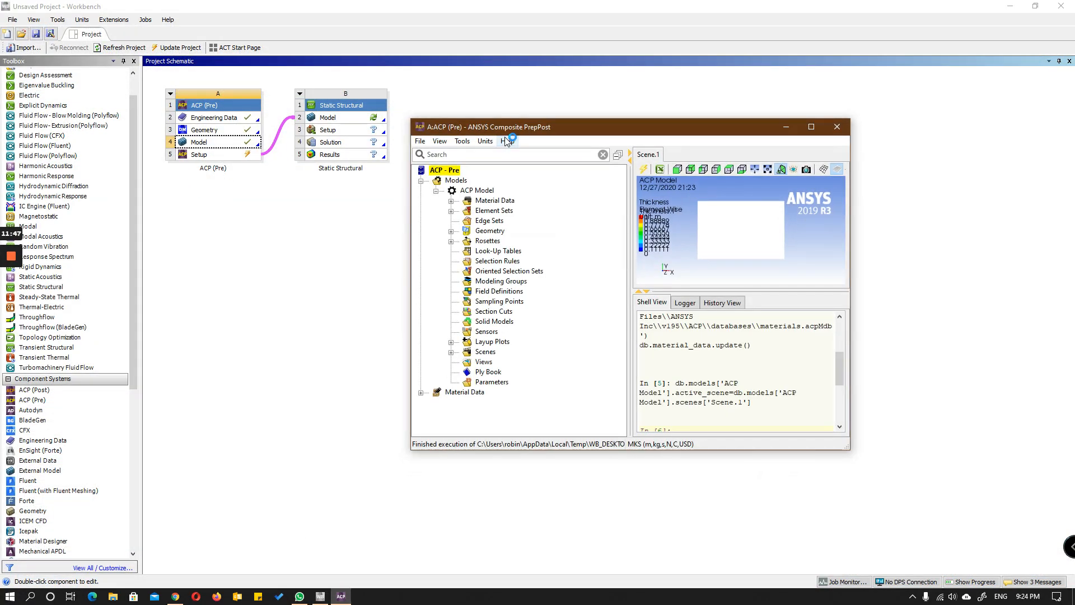
{"action": "left_click_drag", "start_coordinate": [495, 130], "coordinate": [396, 79]}
{"action": "left_click", "coordinate": [705, 85]}
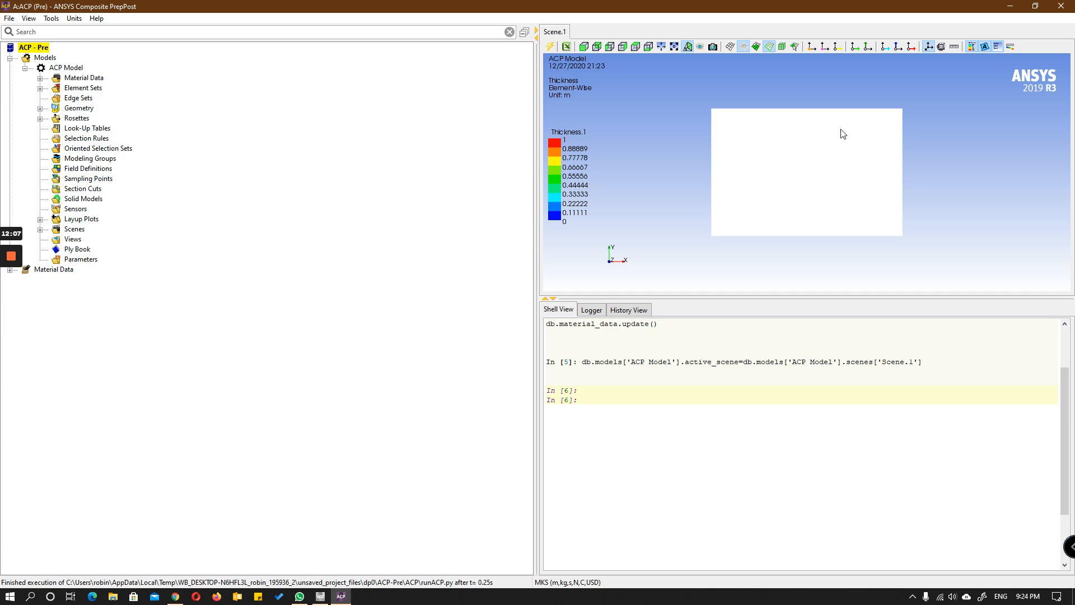
{"action": "left_click", "coordinate": [40, 78]}
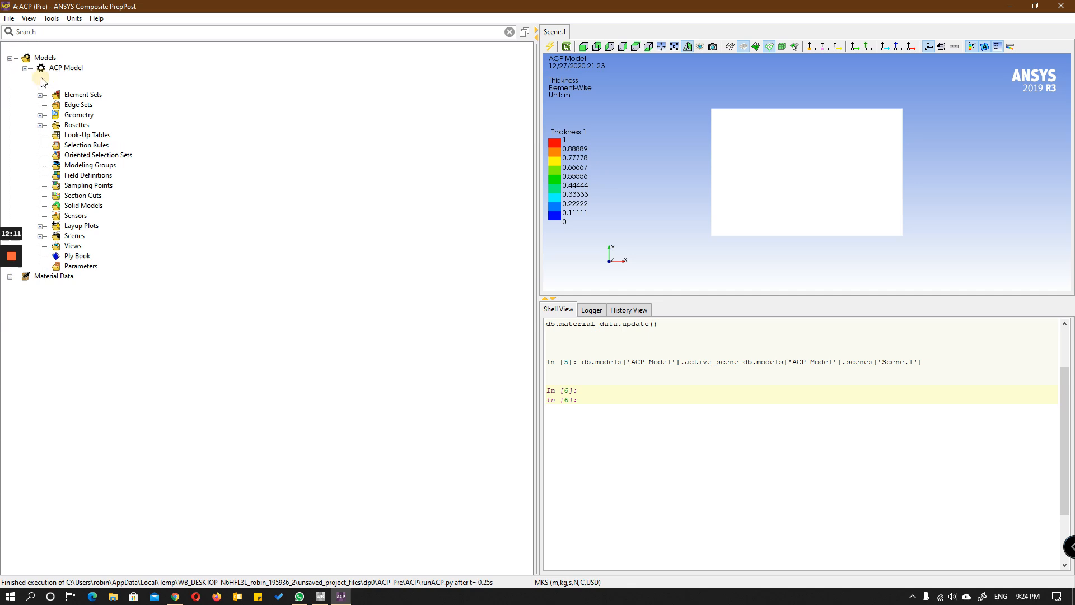
{"action": "left_click", "coordinate": [55, 88]}
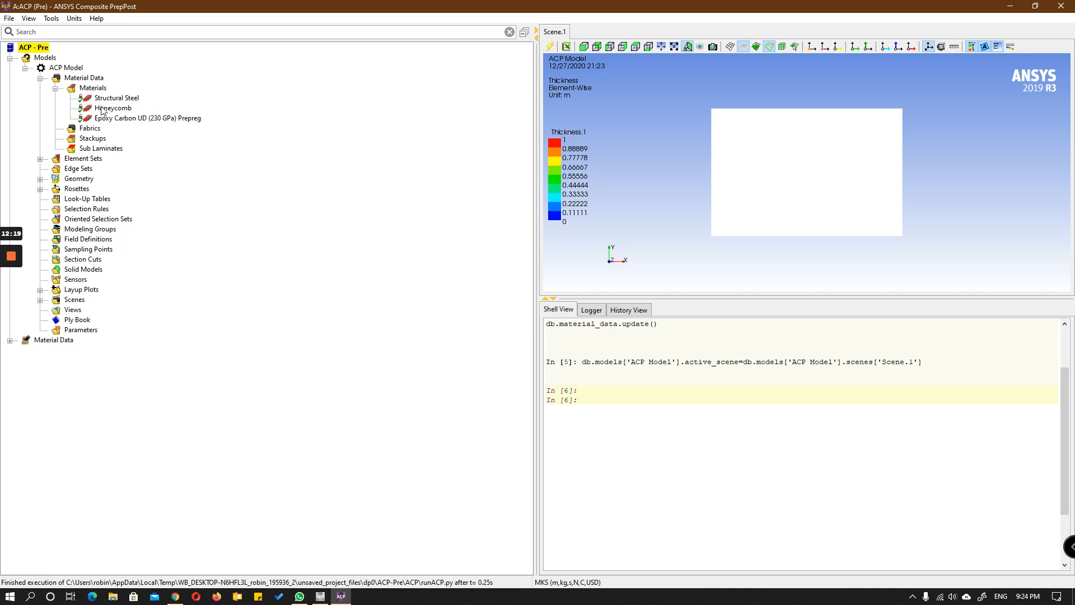
Step: Create a new fabric in the ACP model's material data and name it Carbon
{"action": "left_click", "coordinate": [89, 129]}
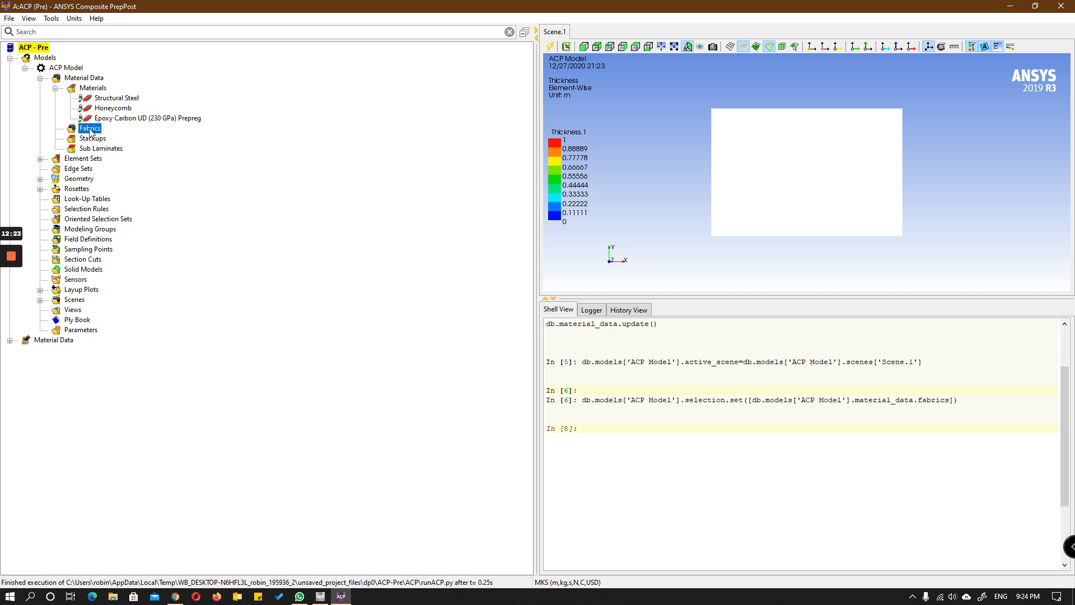
{"action": "right_click", "coordinate": [89, 130]}
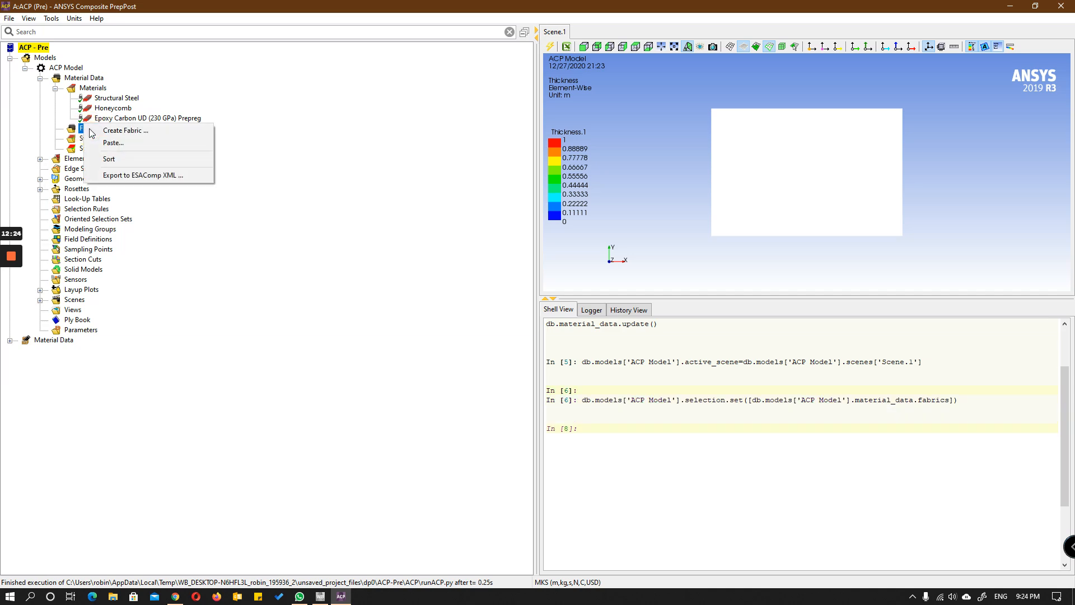
{"action": "left_click", "coordinate": [129, 130]}
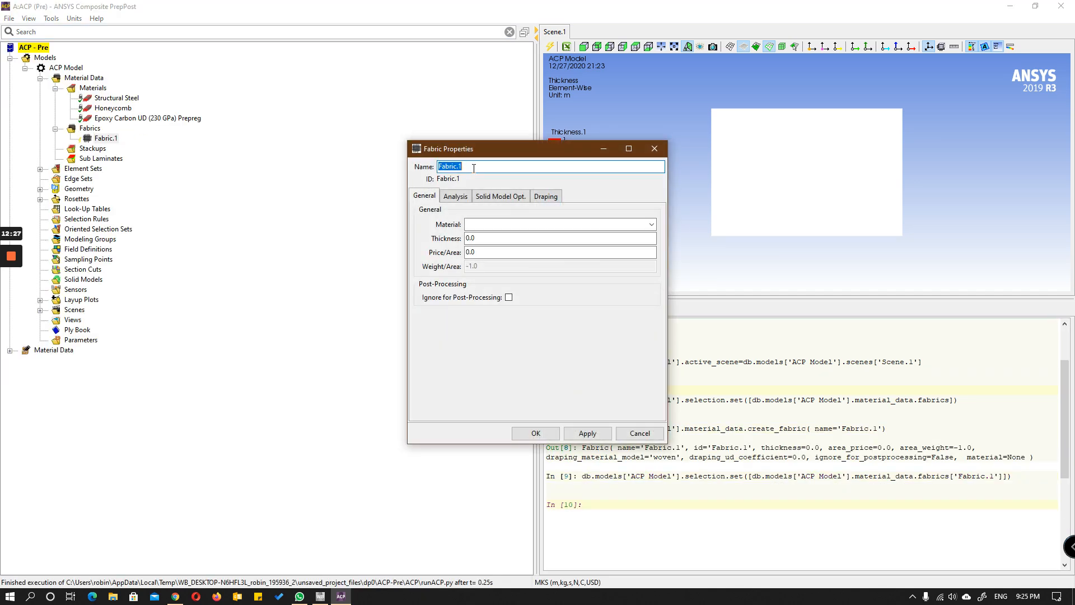
{"action": "left_click", "coordinate": [490, 169]}
{"action": "key", "text": "BackSpace"}
{"action": "key", "text": "BackSpace"}
{"action": "double_click", "coordinate": [493, 169]}
{"action": "type", "text": "Carbon"}
Step: Assign Epoxy Carbon UD (230 GPa) Prepreg to the Carbon fabric and set its thickness to 0.25
{"action": "left_click", "coordinate": [527, 224]}
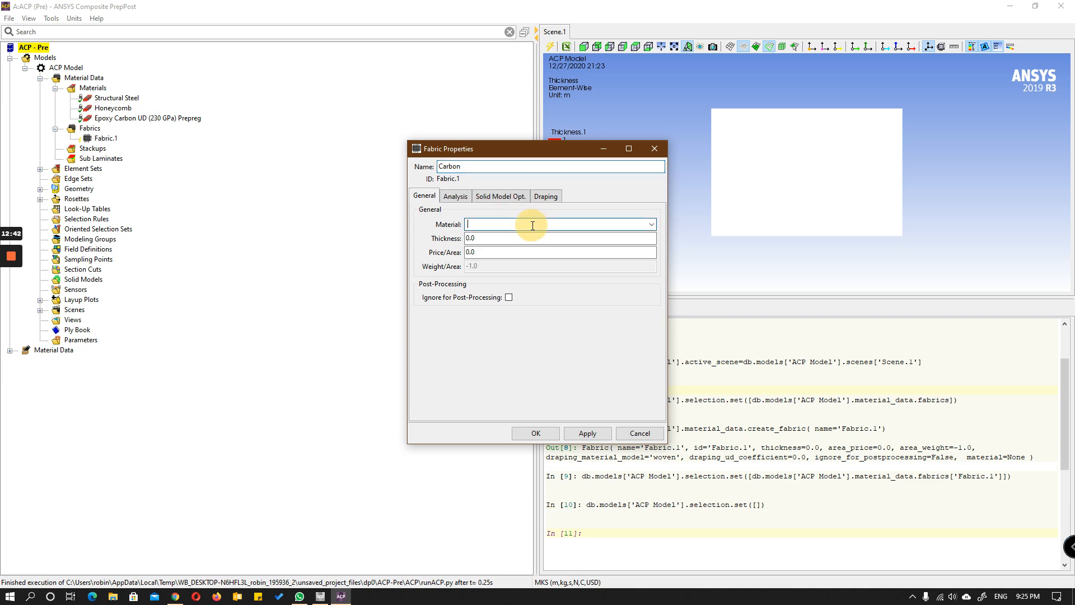
{"action": "left_click", "coordinate": [651, 225]}
{"action": "left_click", "coordinate": [634, 234]}
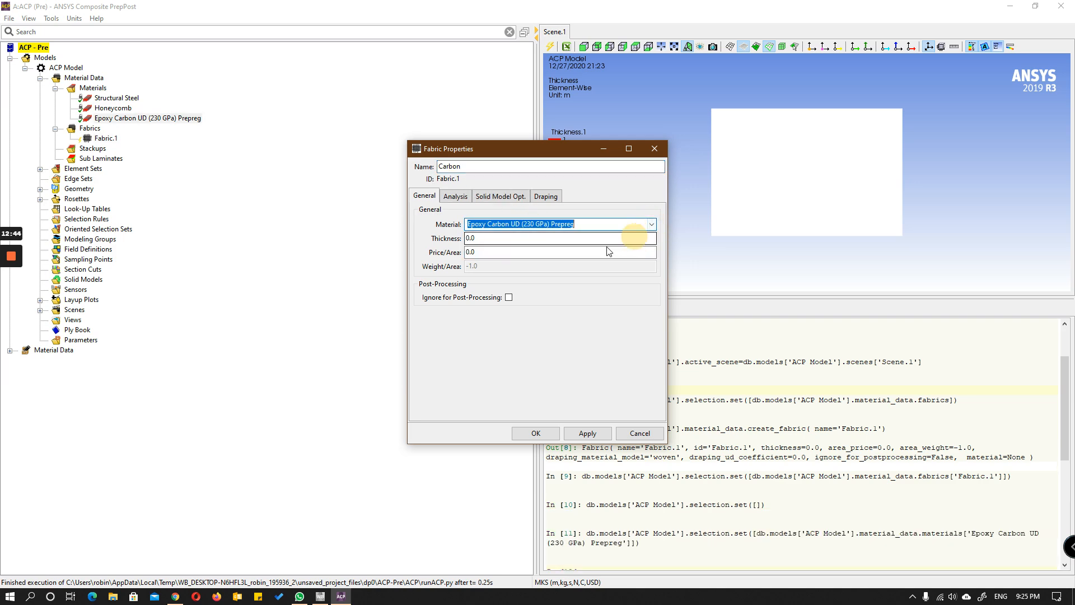
{"action": "double_click", "coordinate": [486, 239]}
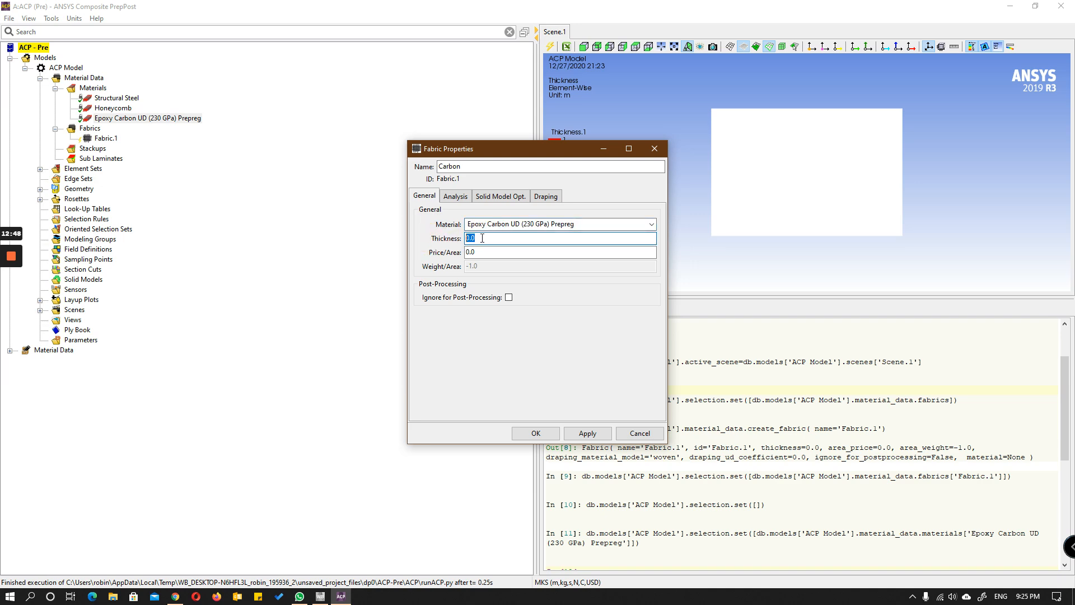
{"action": "type", "text": "0.25"}
{"action": "left_click", "coordinate": [595, 434]}
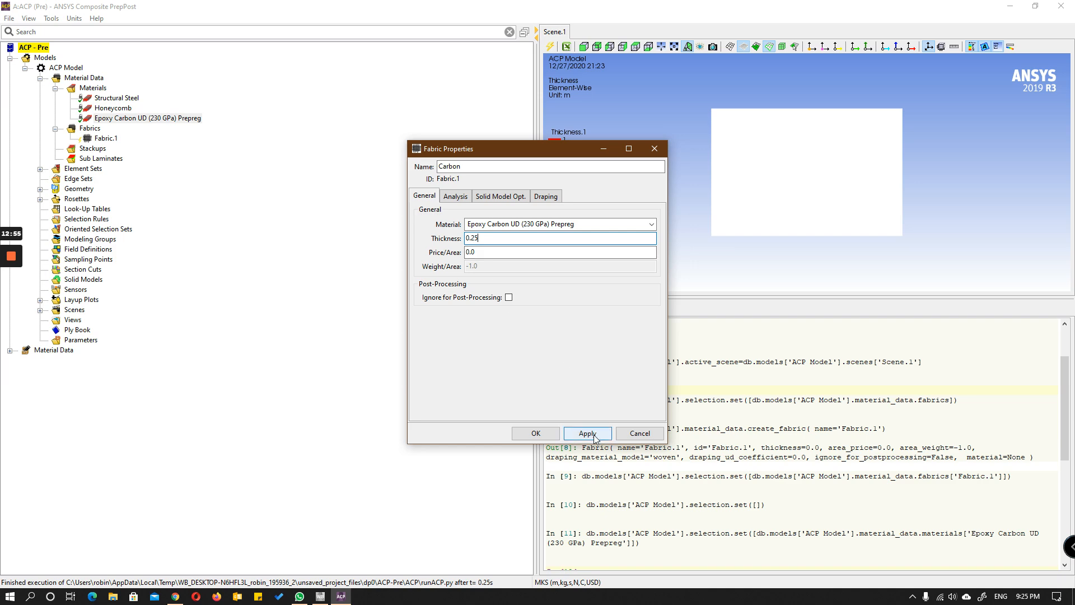
{"action": "left_click", "coordinate": [535, 434]}
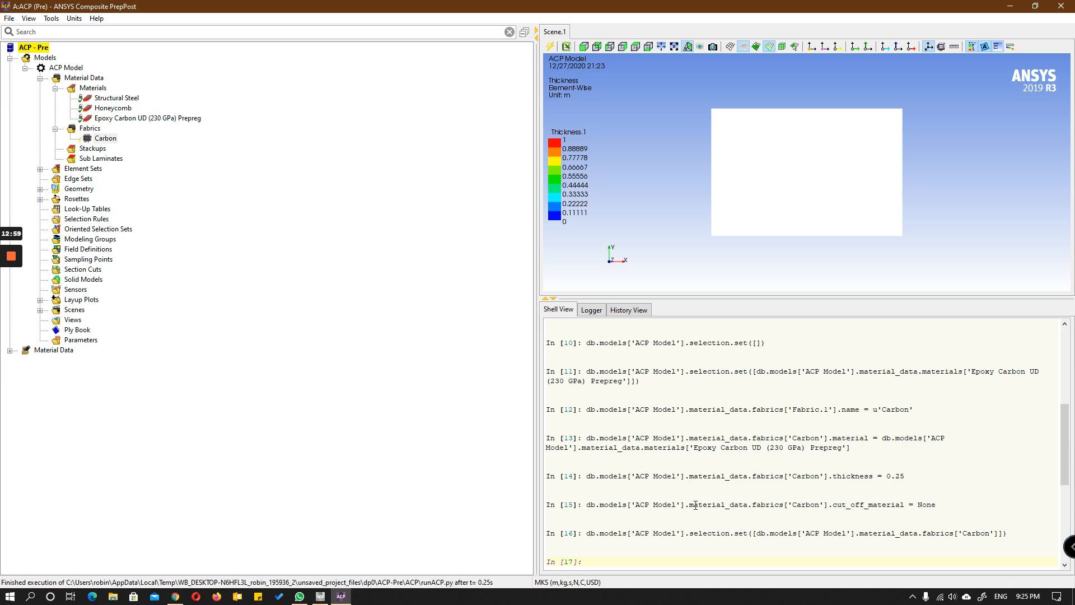
Step: Create a second fabric and name it Core
{"action": "right_click", "coordinate": [89, 129]}
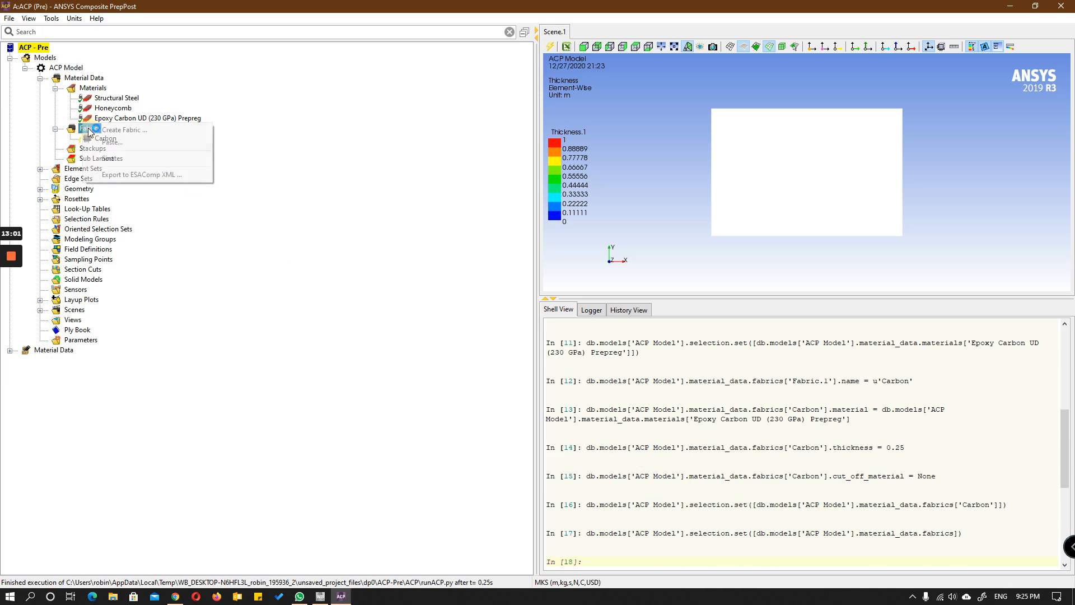
{"action": "left_click", "coordinate": [91, 130]}
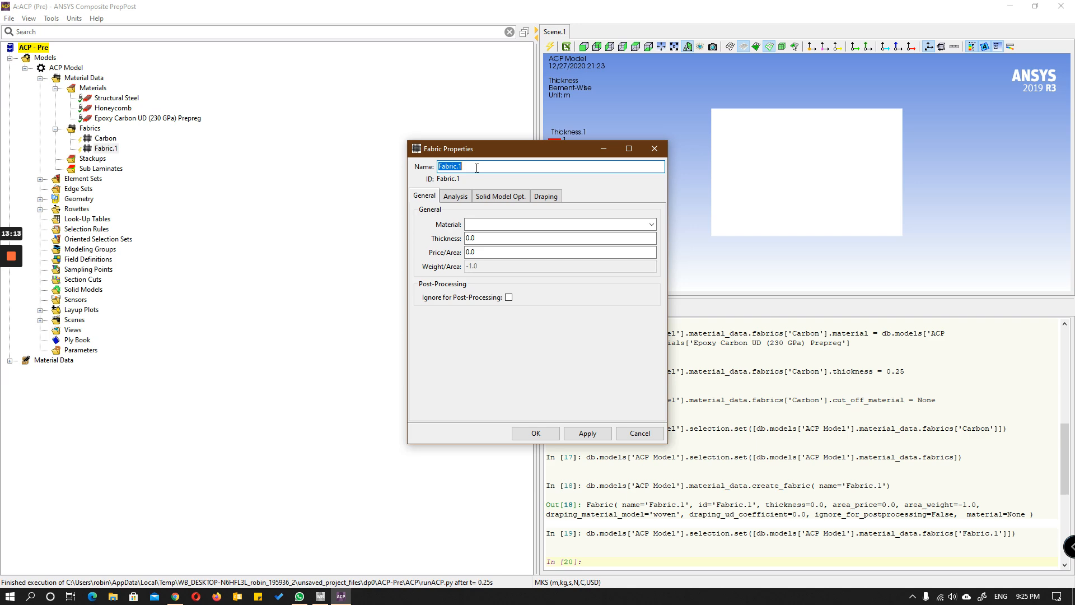
{"action": "type", "text": "Core"}
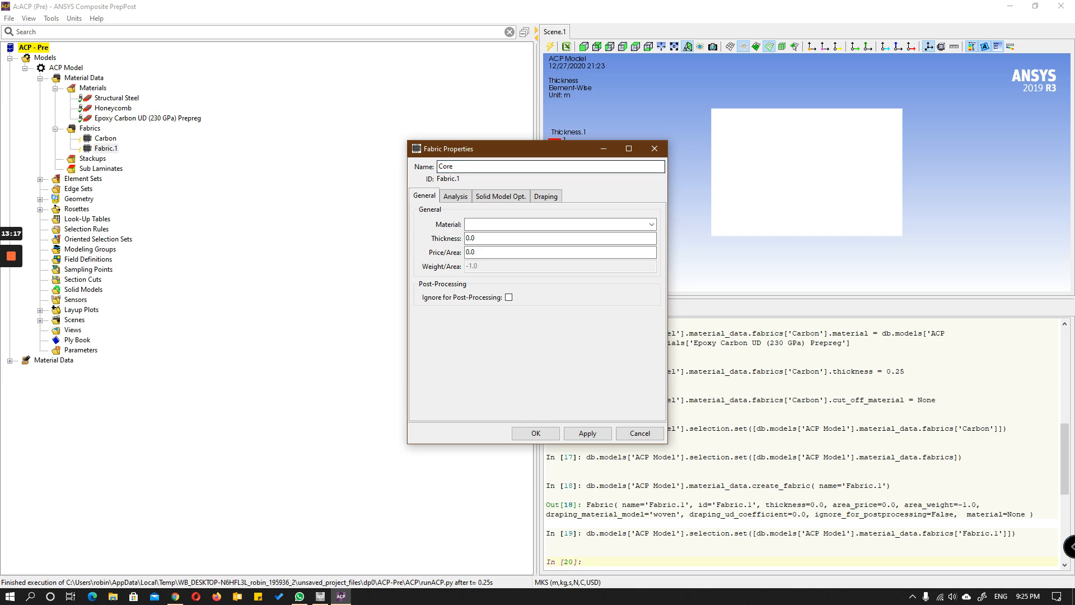
Step: Assign the Honeycomb material to the Core fabric and set its thickness to 15
{"action": "left_click", "coordinate": [651, 224]}
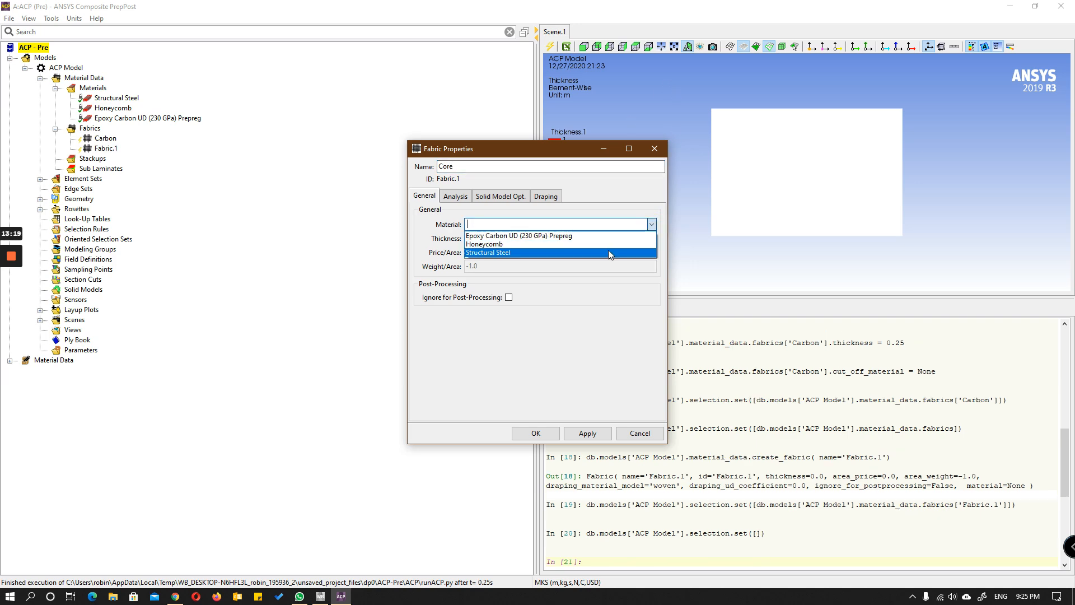
{"action": "left_click", "coordinate": [576, 247]}
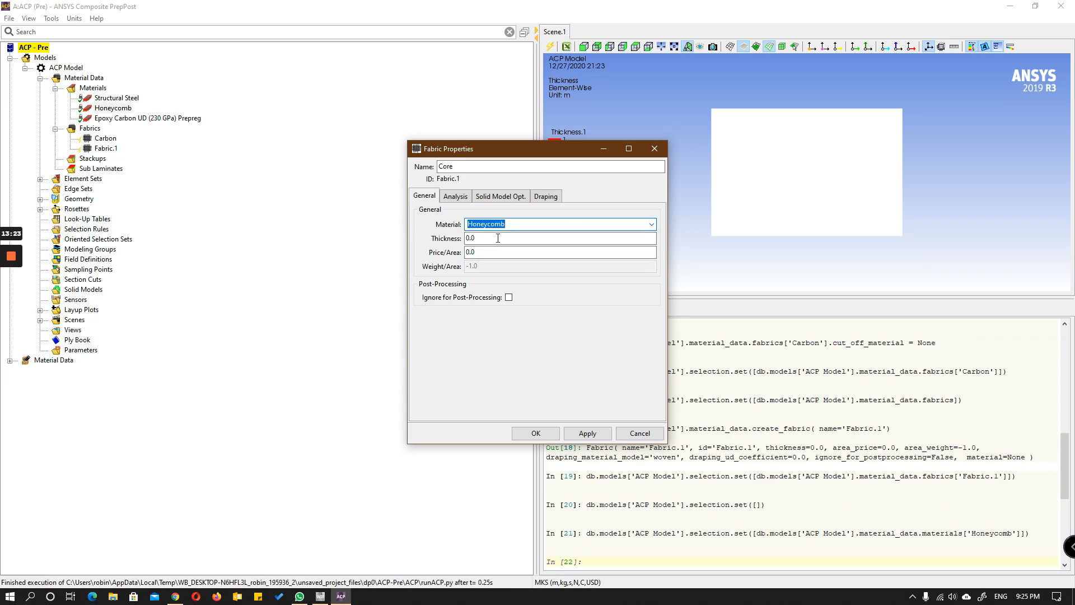
{"action": "left_click", "coordinate": [504, 239]}
{"action": "double_click", "coordinate": [512, 240]}
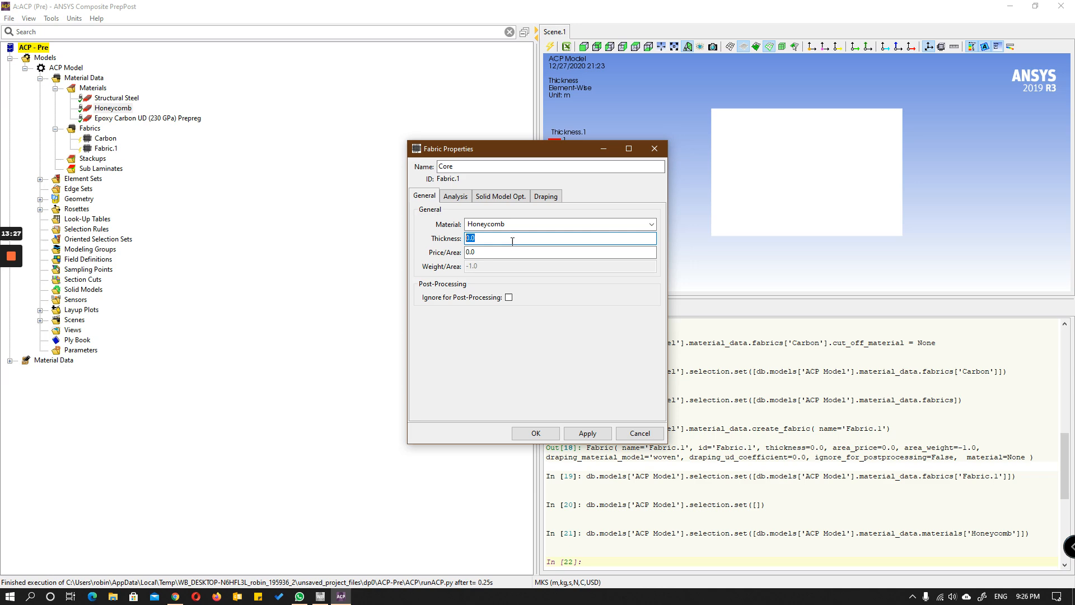
{"action": "type", "text": "15"}
{"action": "key", "text": "Tab"}
{"action": "left_click", "coordinate": [550, 435]}
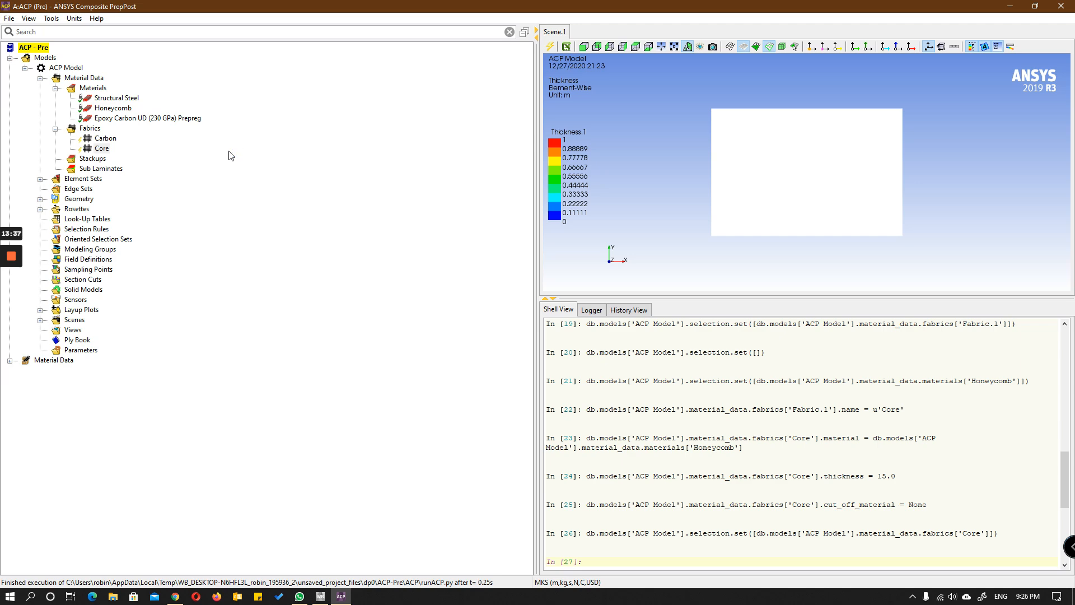
Step: Create a new stackup in the material data and name it Stackup
{"action": "left_click", "coordinate": [94, 160]}
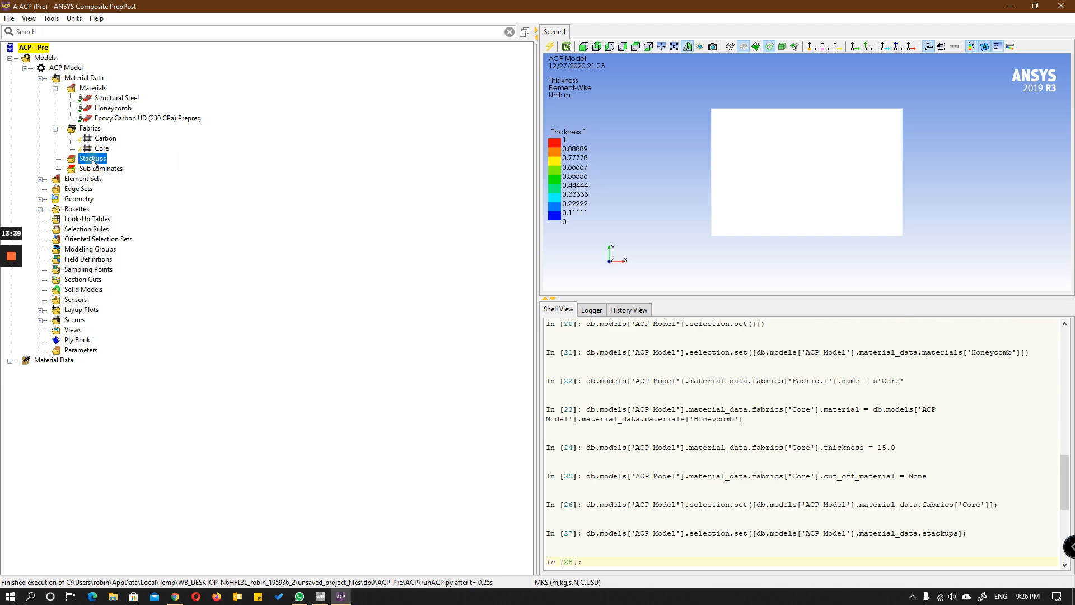
{"action": "right_click", "coordinate": [97, 161]}
{"action": "left_click", "coordinate": [122, 160]}
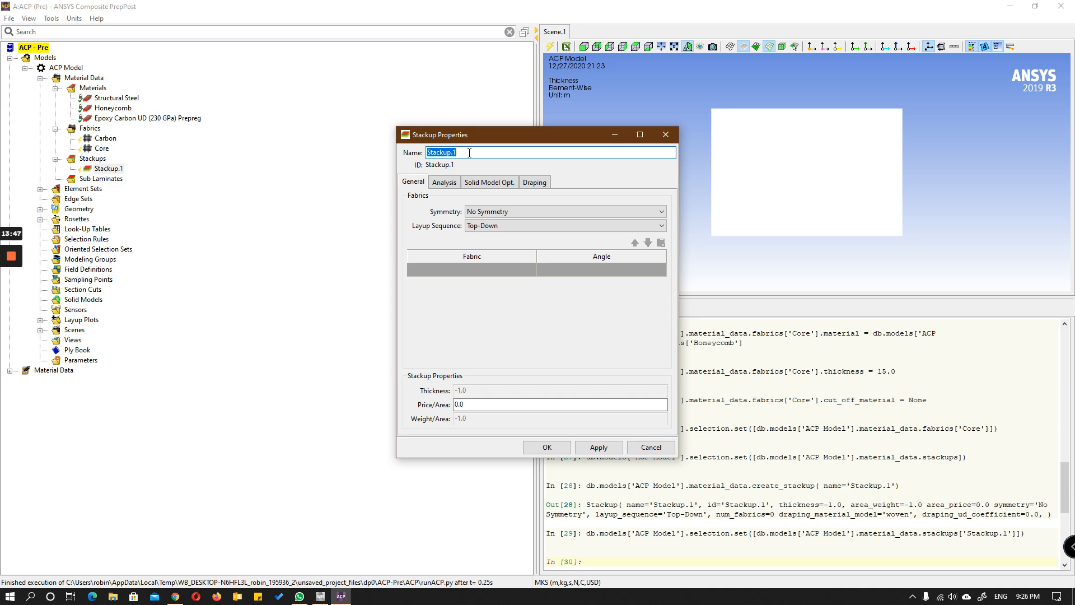
{"action": "left_click", "coordinate": [475, 152]}
{"action": "key", "text": "BackSpace"}
{"action": "key", "text": "BackSpace"}
Step: Add two Carbon fabric layers to the stackup
{"action": "left_click", "coordinate": [470, 271]}
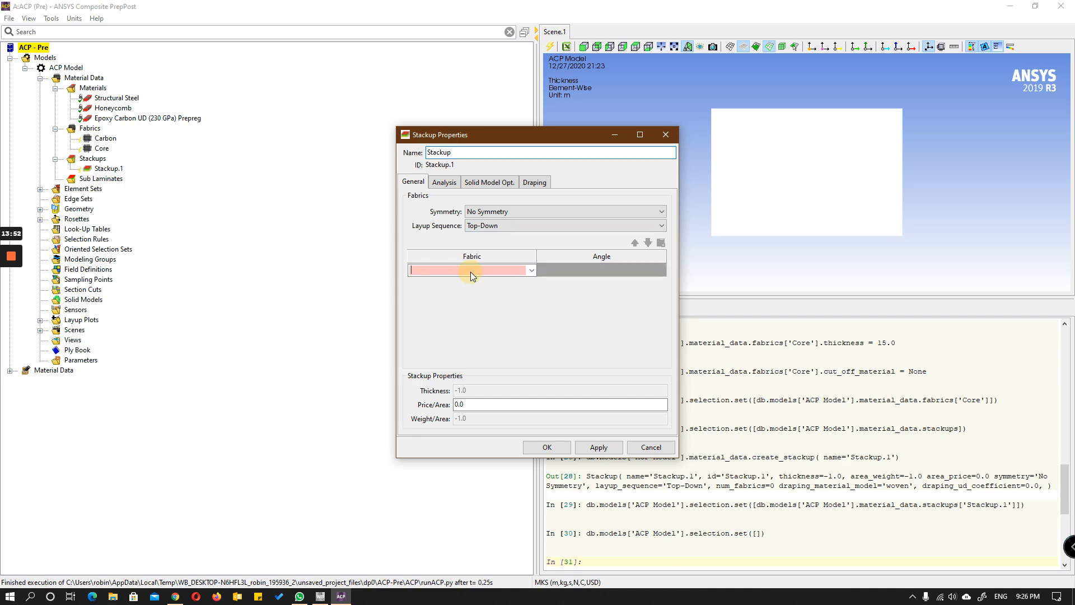
{"action": "left_click", "coordinate": [532, 273]}
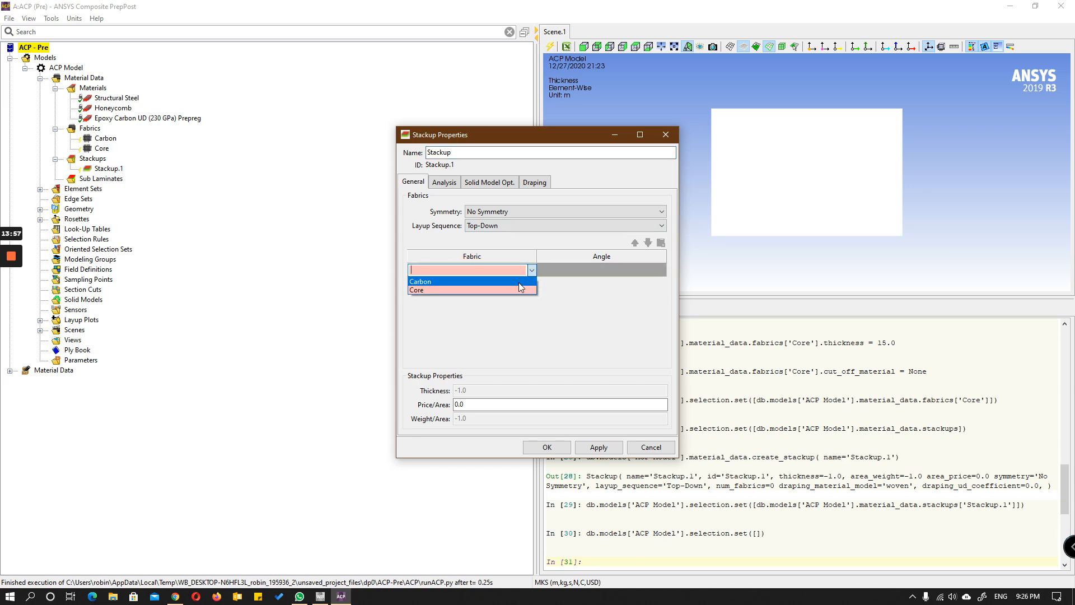
{"action": "left_click", "coordinate": [518, 283]}
{"action": "left_click", "coordinate": [515, 284]}
{"action": "left_click", "coordinate": [532, 286]}
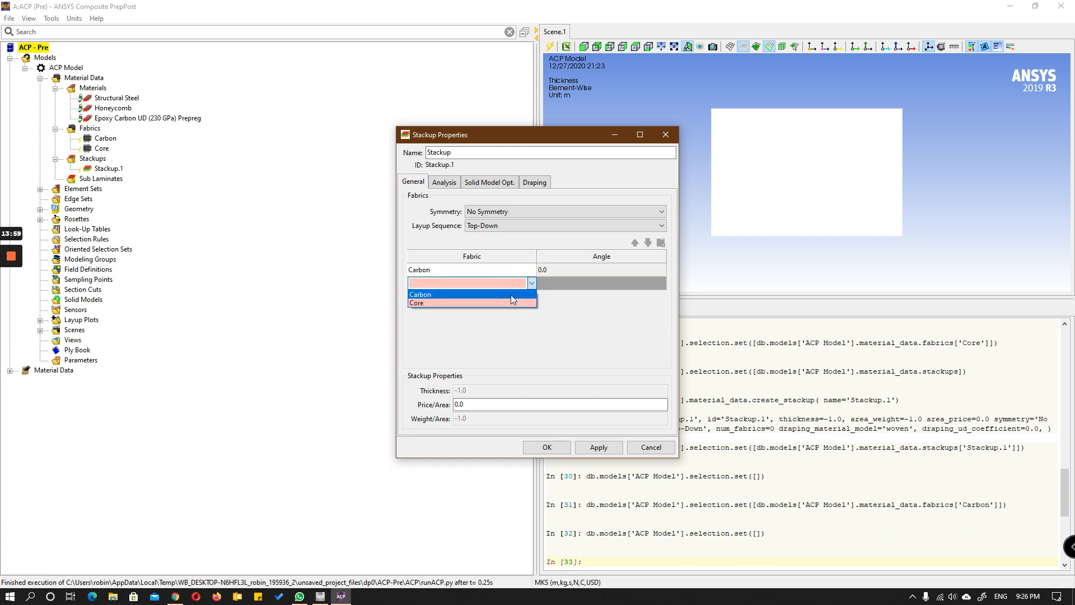
{"action": "left_click", "coordinate": [511, 294]}
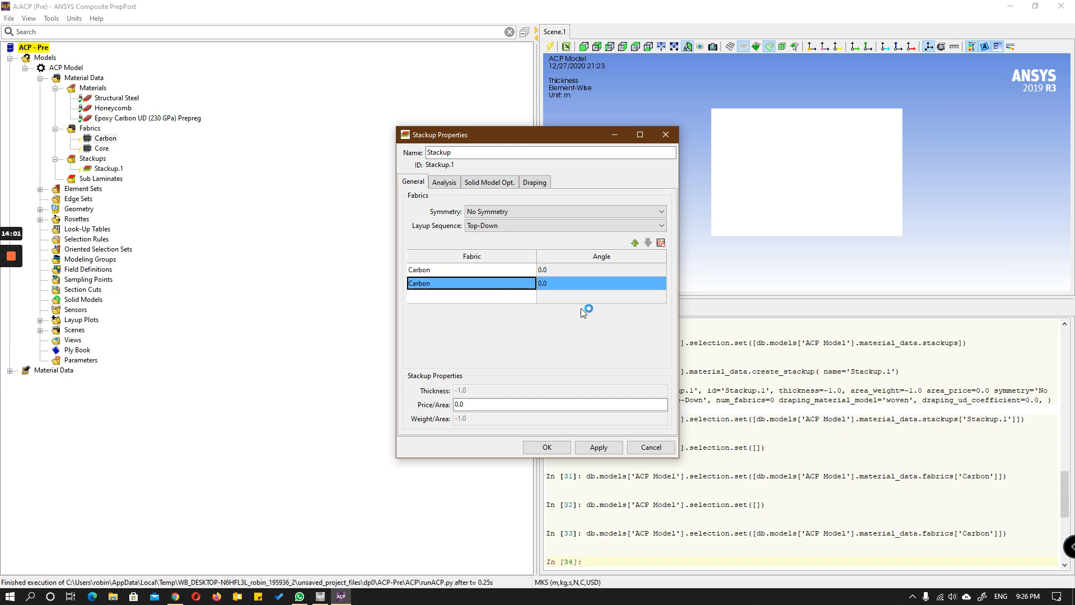
Step: Set the first Carbon layer's angle to -45 and the second layer's angle to 45
{"action": "left_click", "coordinate": [576, 271]}
{"action": "type", "text": "-"}
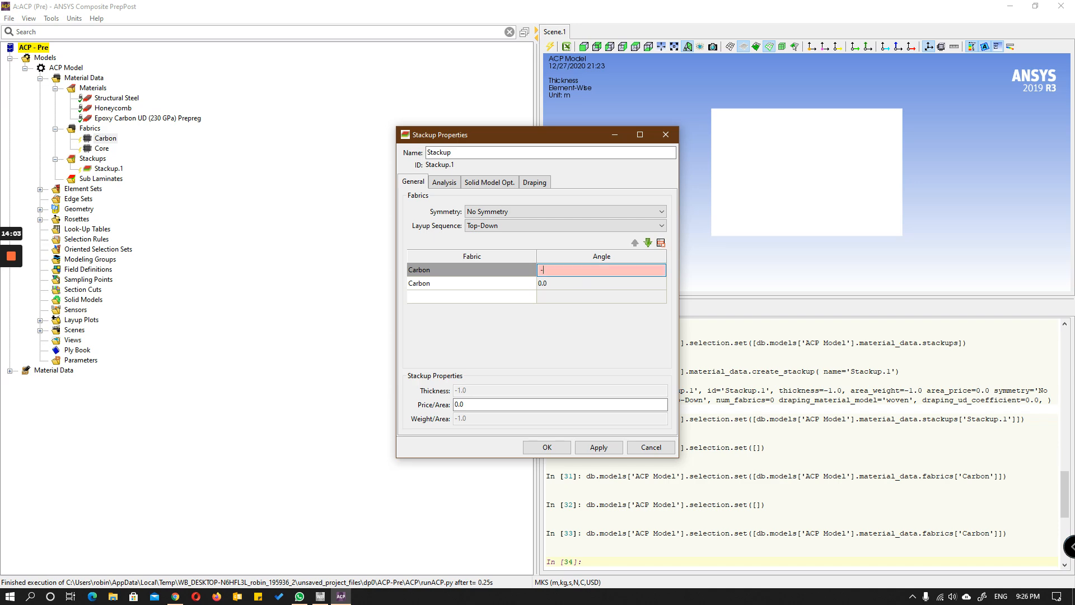
{"action": "type", "text": "45"}
{"action": "double_click", "coordinate": [589, 286]}
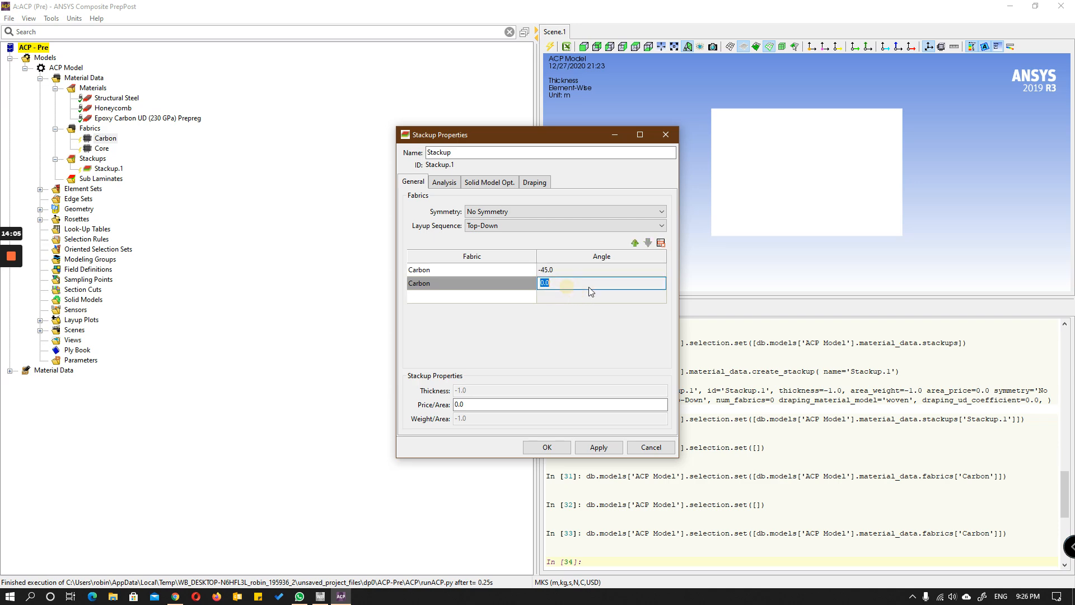
{"action": "type", "text": "45"}
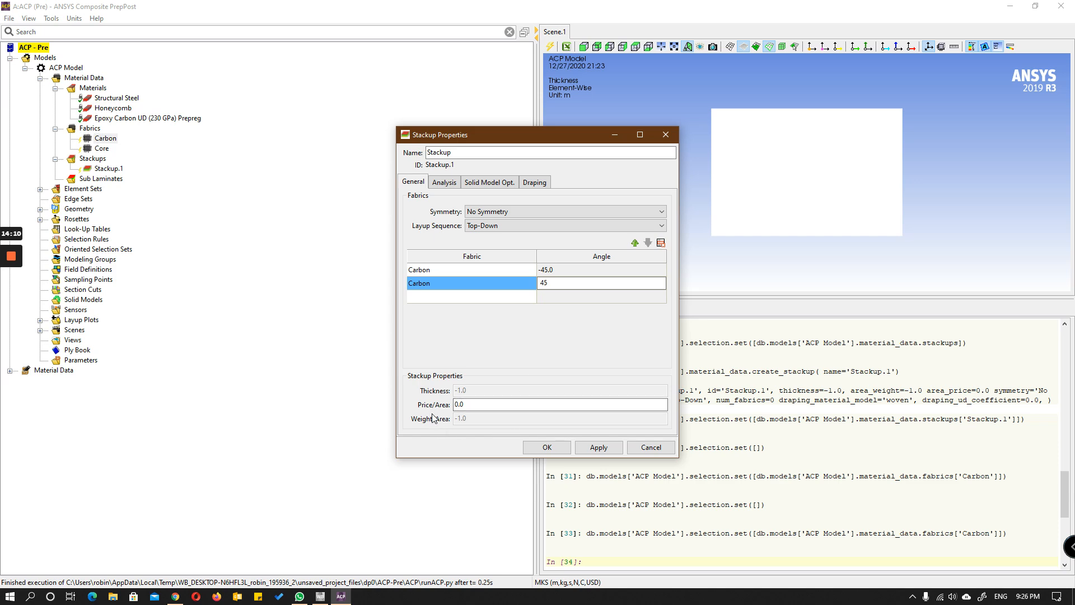
Step: Apply and close the stackup definition, then create a new sub laminate named SubLaminate
{"action": "left_click", "coordinate": [598, 446]}
{"action": "left_click", "coordinate": [548, 446]}
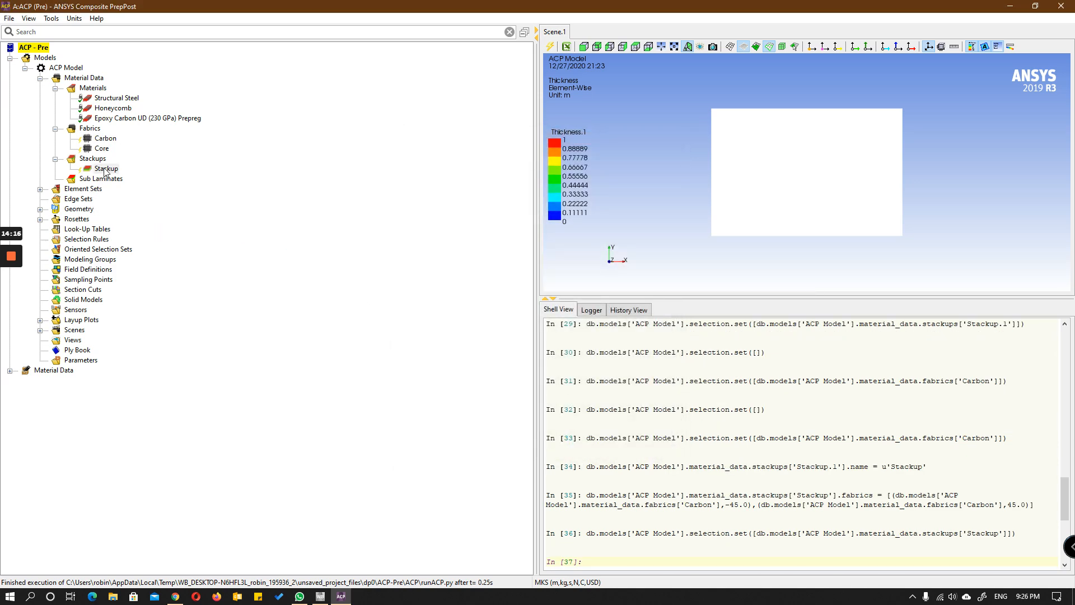
{"action": "right_click", "coordinate": [105, 178]}
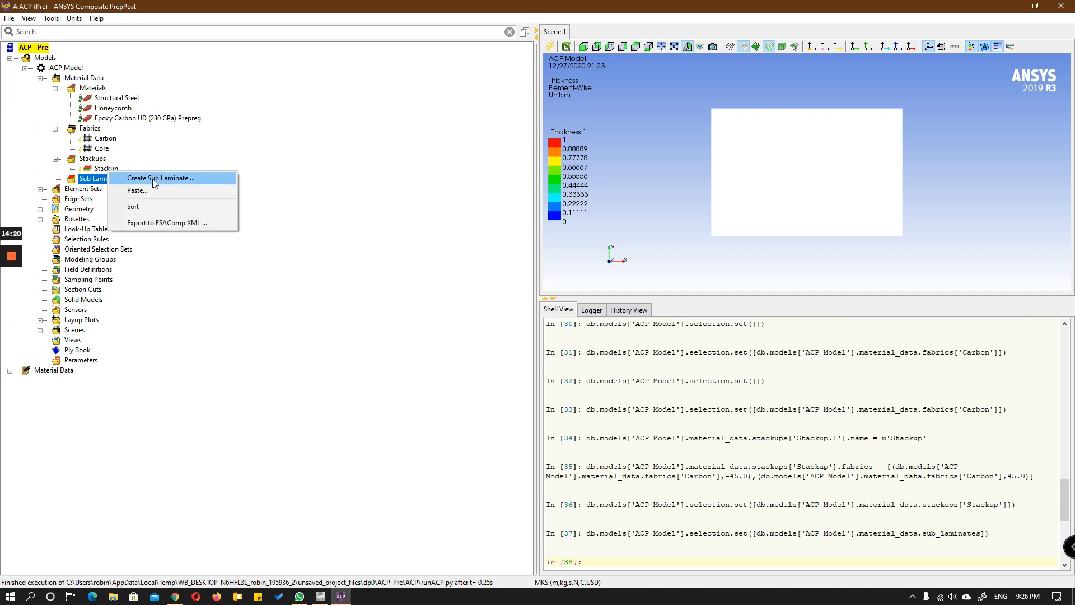
{"action": "left_click", "coordinate": [154, 178]}
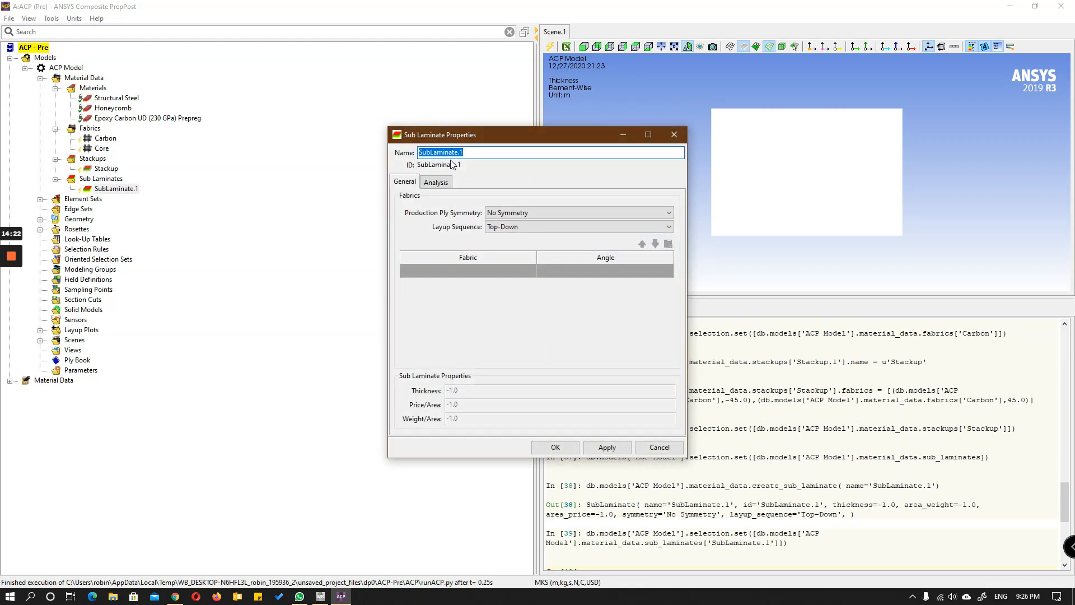
{"action": "left_click", "coordinate": [500, 152]}
Step: Add Stackup, Carbon and Stackup, in that order, as the fabric layers of the sub laminate
{"action": "left_click", "coordinate": [482, 269]}
{"action": "left_click", "coordinate": [532, 271]}
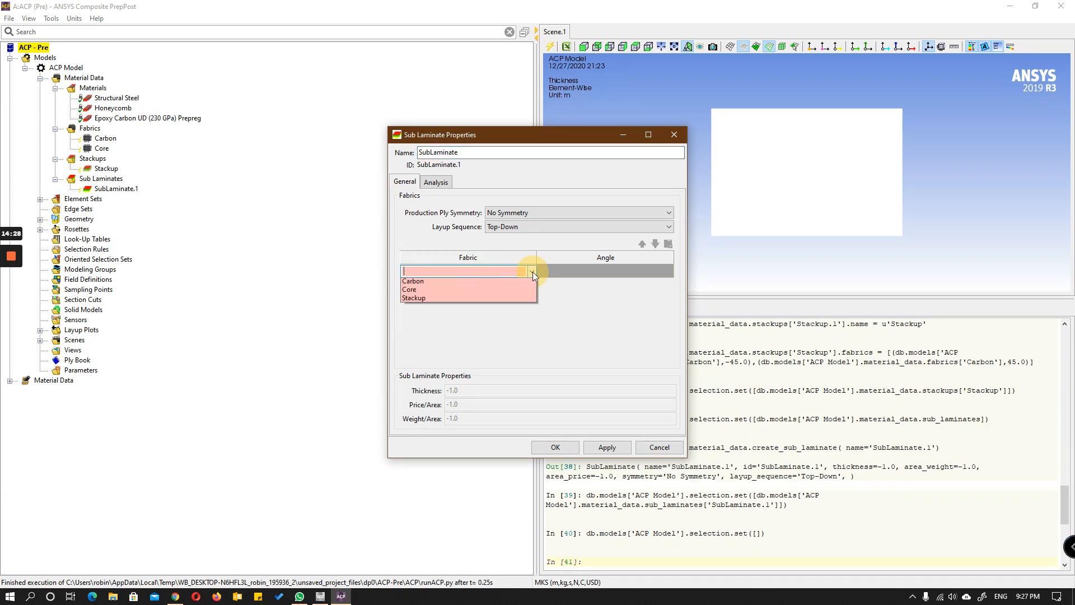
{"action": "left_click", "coordinate": [507, 299]}
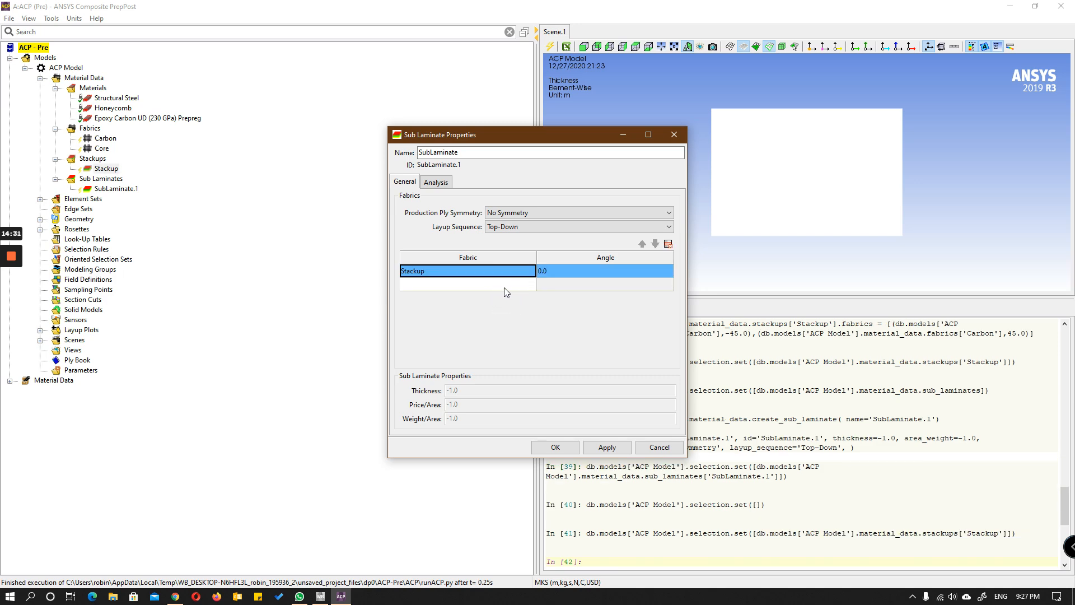
{"action": "left_click", "coordinate": [534, 286]}
{"action": "left_click", "coordinate": [532, 285]}
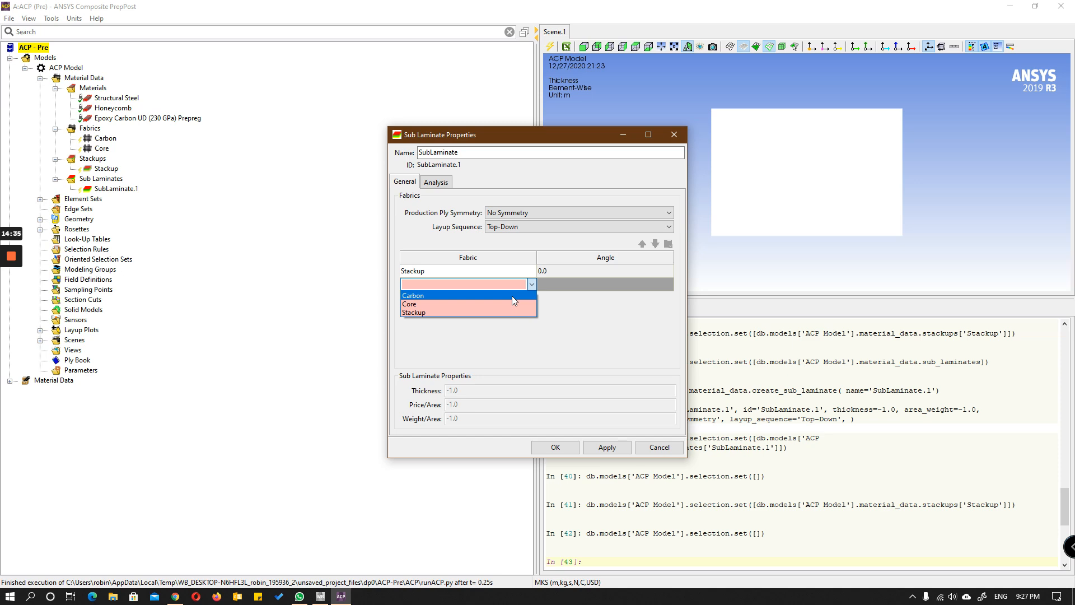
{"action": "left_click", "coordinate": [511, 295]}
{"action": "left_click", "coordinate": [531, 297]}
{"action": "left_click", "coordinate": [532, 298]}
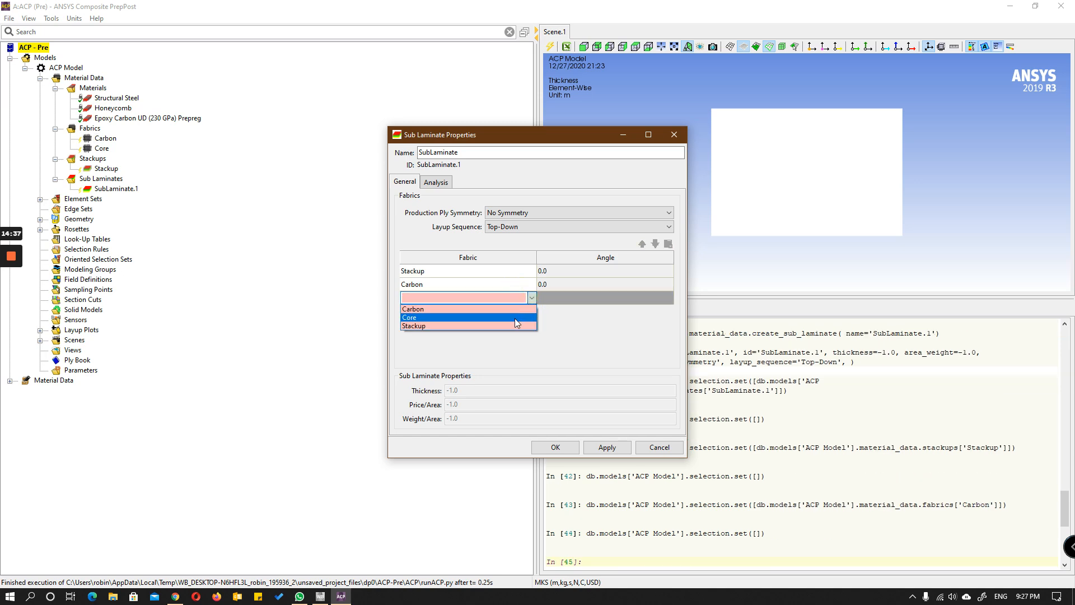
{"action": "left_click", "coordinate": [504, 325]}
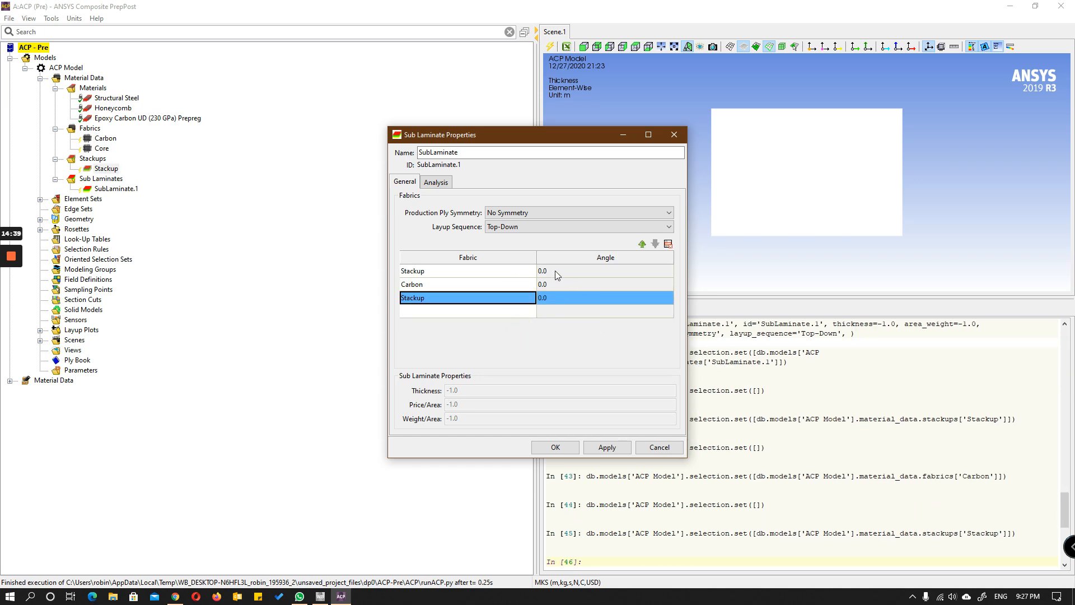
Step: Set the angle of the sub laminate's middle Carbon layer to 90 and confirm the sub laminate
{"action": "double_click", "coordinate": [550, 284]}
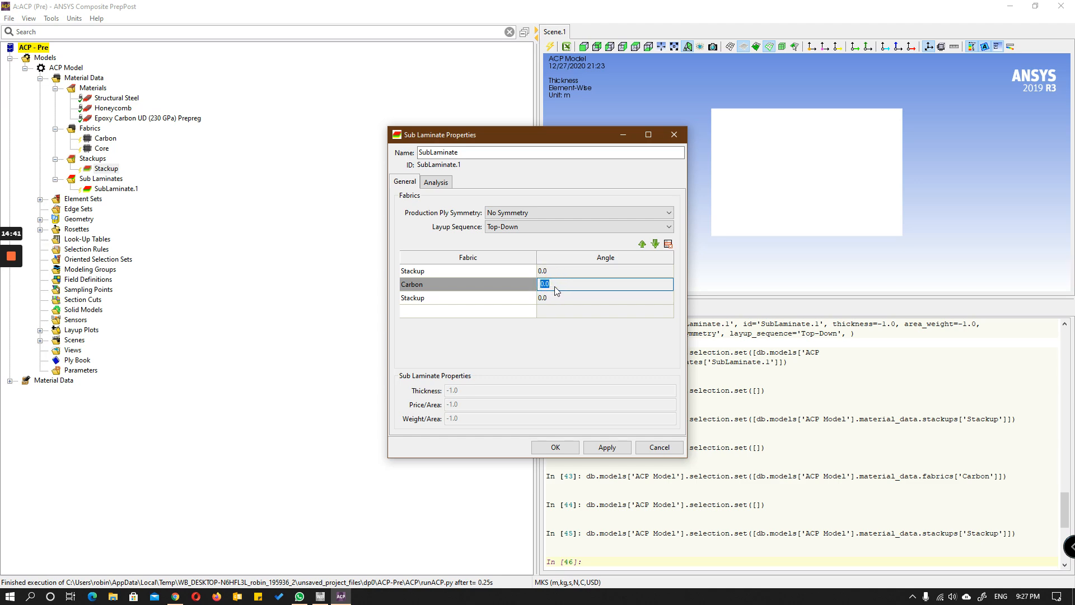
{"action": "type", "text": "90"}
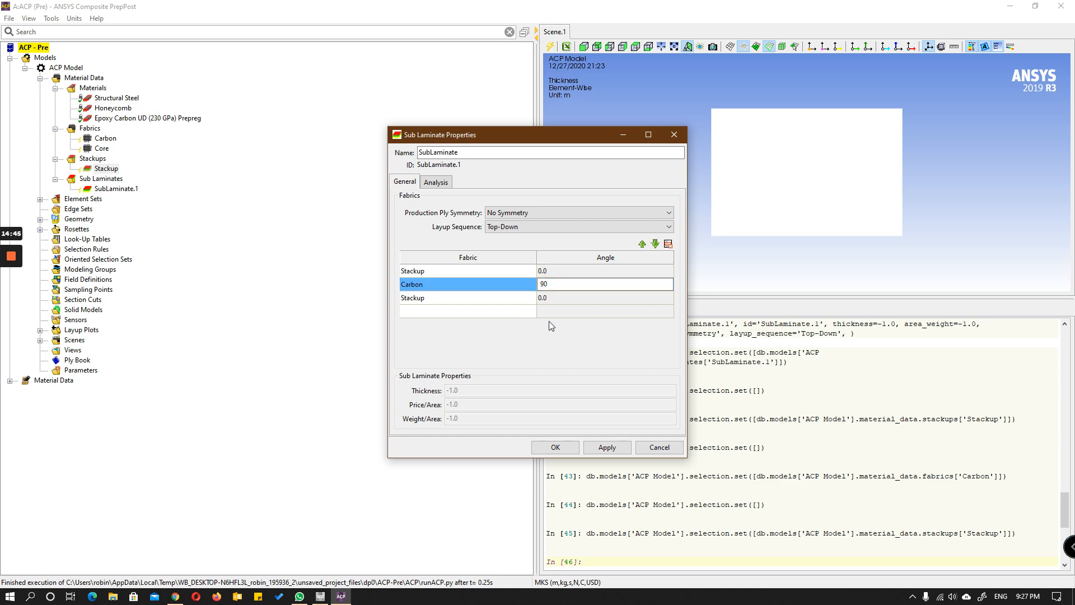
{"action": "left_click", "coordinate": [555, 448]}
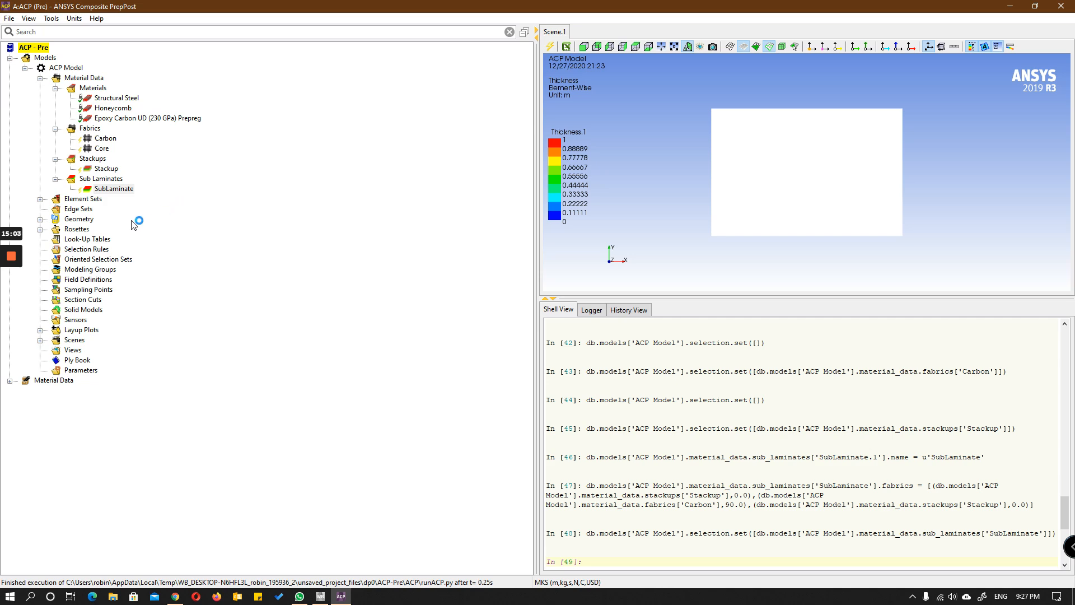
Step: Create a new rosette named Rosette, keeping the Parallel type and the default origin and directions
{"action": "left_click", "coordinate": [40, 229]}
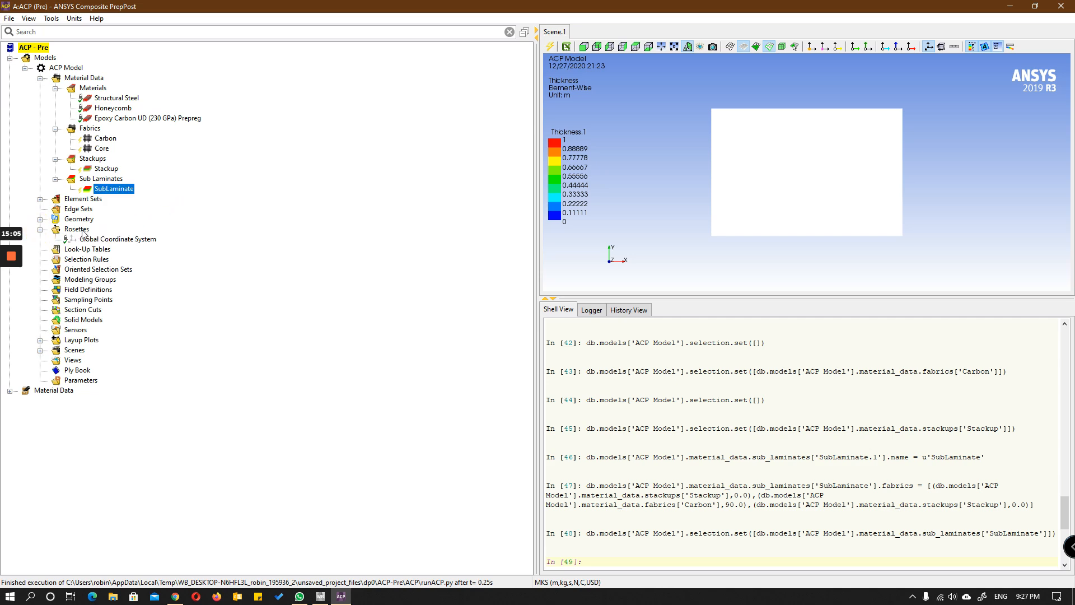
{"action": "left_click", "coordinate": [82, 232]}
{"action": "right_click", "coordinate": [83, 232]}
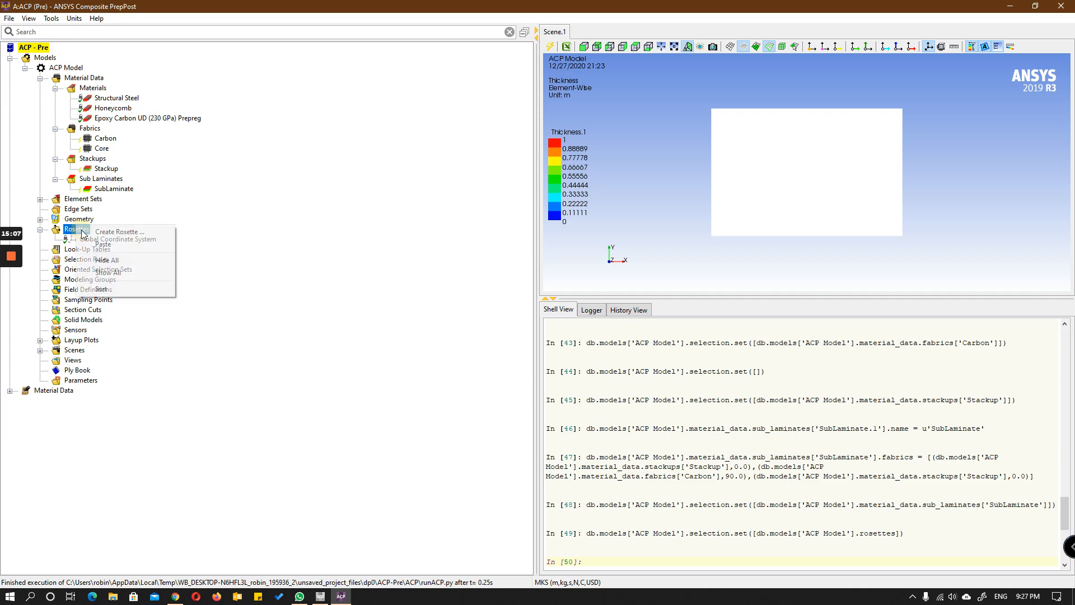
{"action": "left_click", "coordinate": [103, 233]}
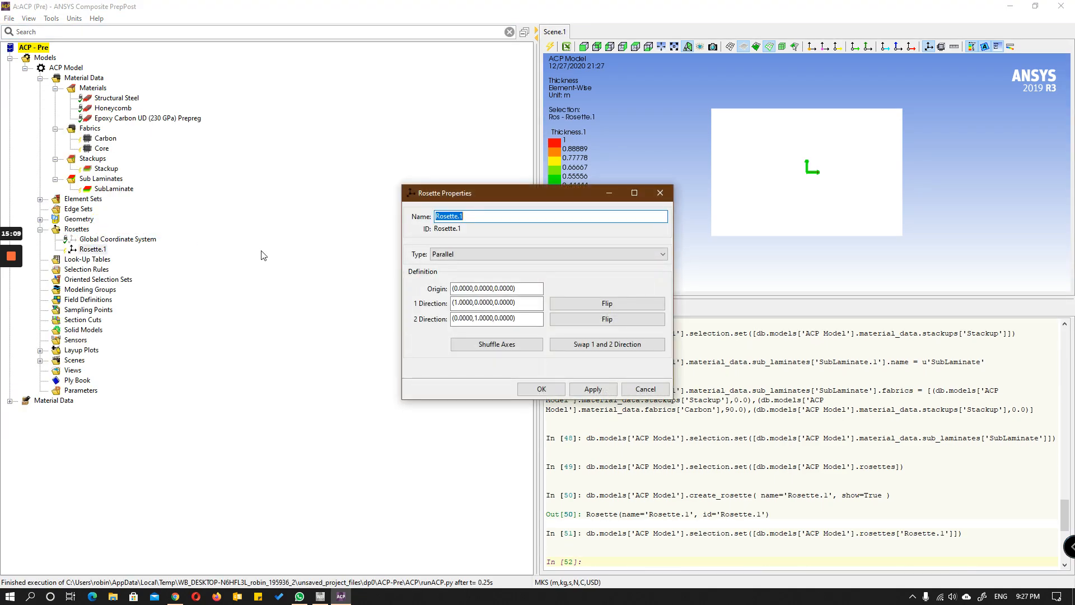
{"action": "left_click_drag", "start_coordinate": [506, 199], "coordinate": [431, 152]}
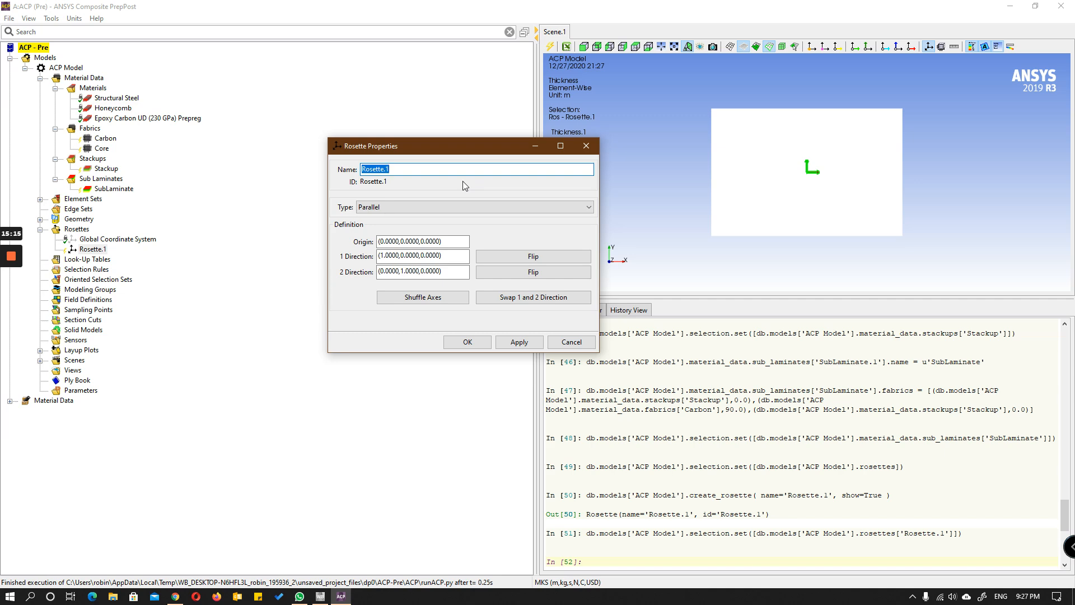
{"action": "left_click", "coordinate": [425, 169]}
{"action": "key", "text": "BackSpace"}
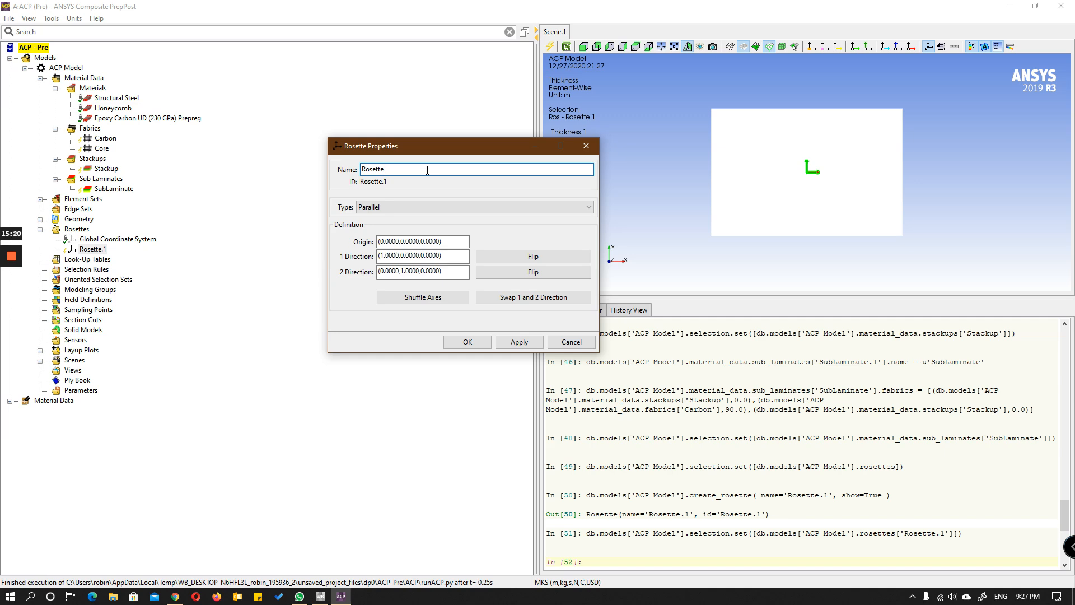
{"action": "left_click", "coordinate": [479, 344]}
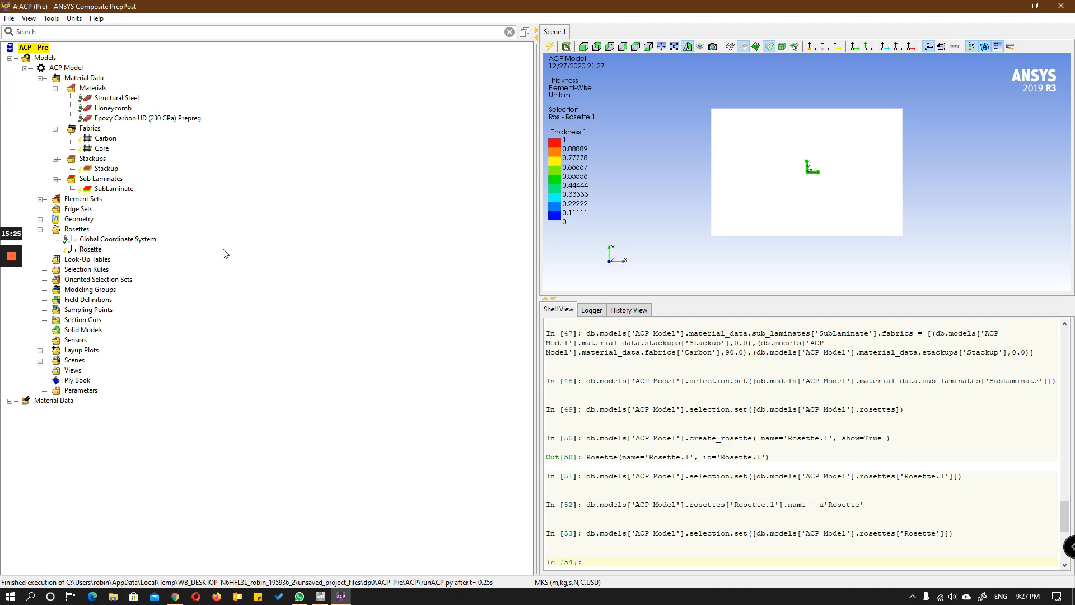
Step: Create a new oriented selection set and name it OrientedSelectionSet
{"action": "left_click", "coordinate": [103, 280]}
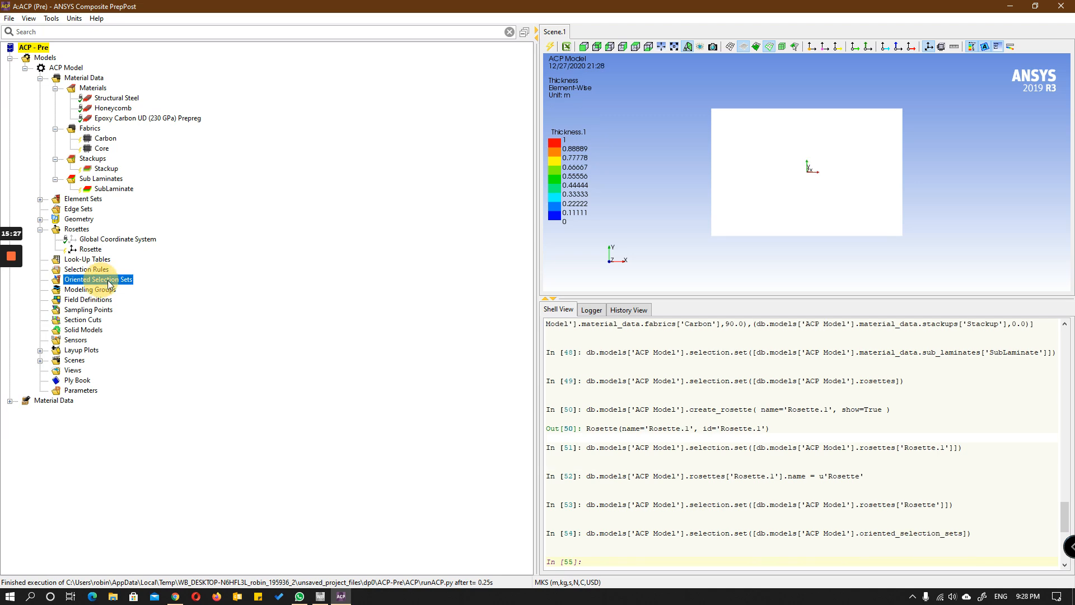
{"action": "right_click", "coordinate": [105, 279]}
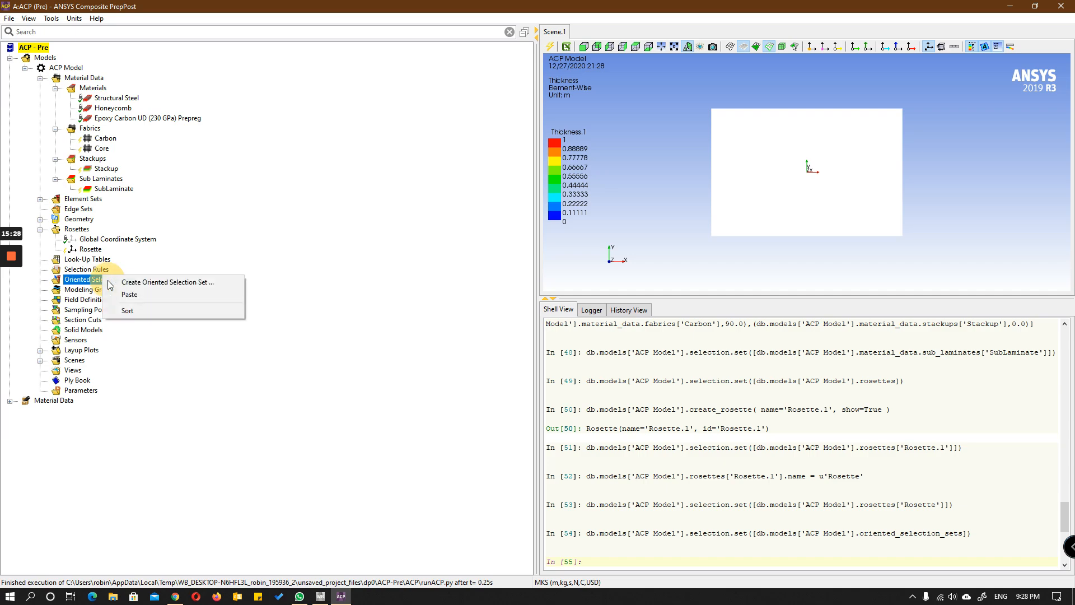
{"action": "left_click", "coordinate": [159, 284]}
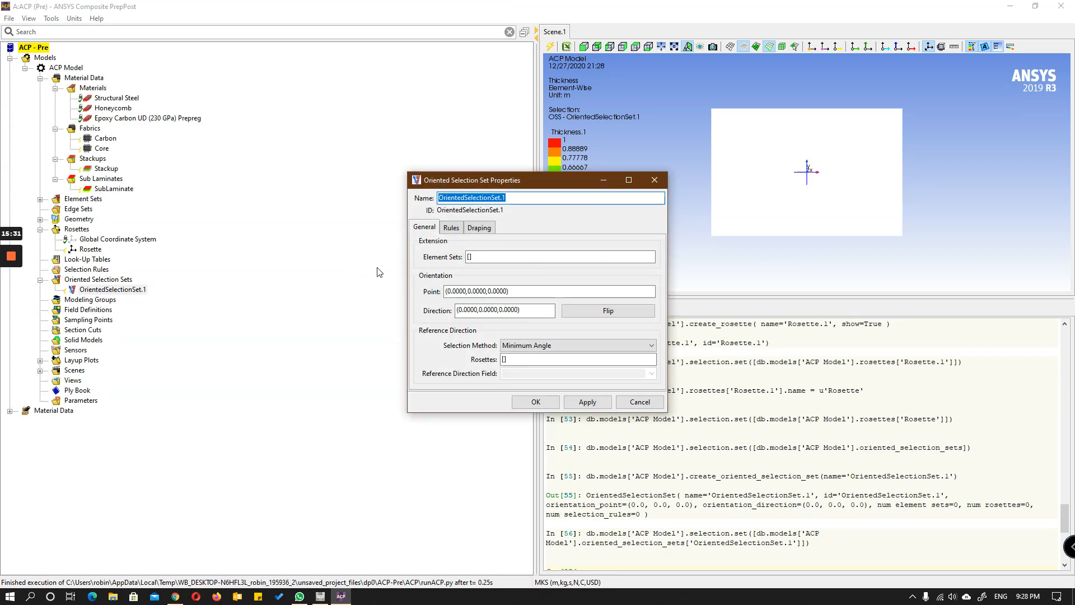
{"action": "left_click", "coordinate": [529, 198]}
Step: Assign the All_Elements element set as the extension of the oriented selection set
{"action": "left_click", "coordinate": [469, 257]}
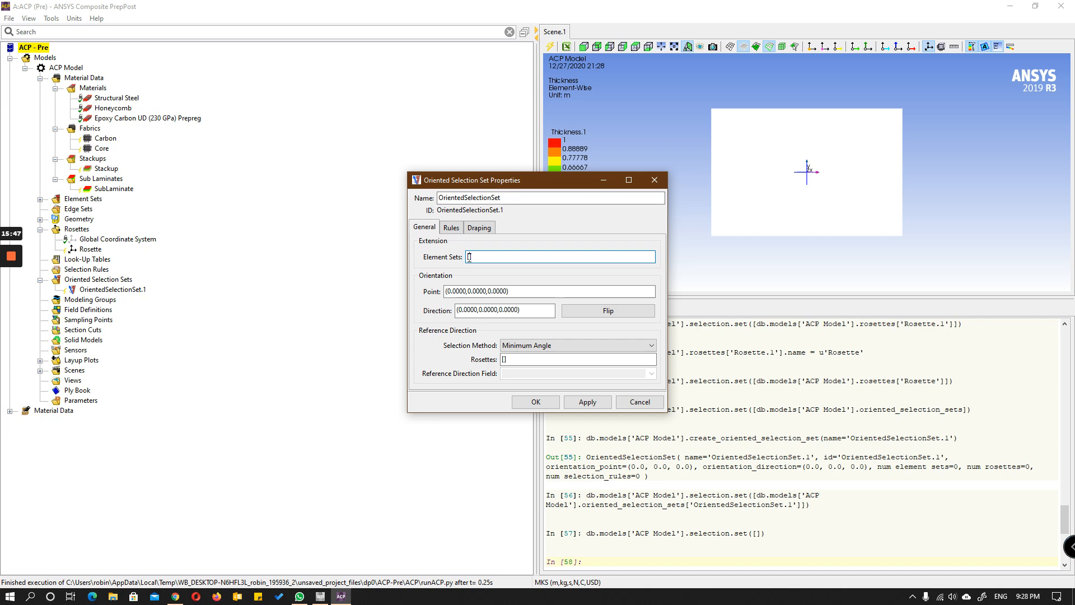
{"action": "left_click", "coordinate": [40, 198]}
{"action": "left_click_drag", "start_coordinate": [98, 209], "coordinate": [493, 256]}
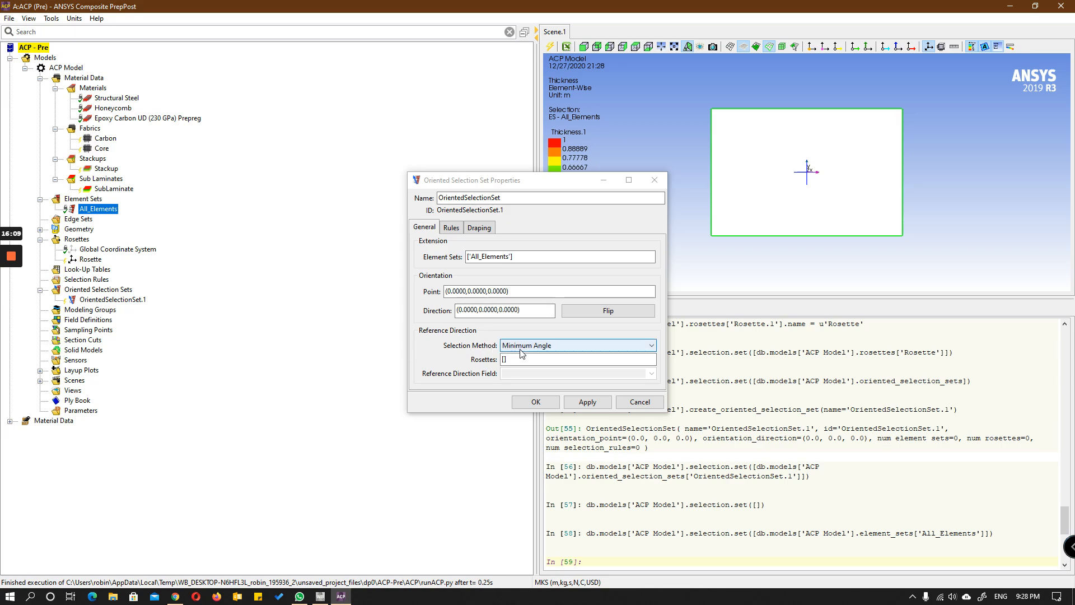
{"action": "left_click", "coordinate": [452, 228]}
{"action": "left_click", "coordinate": [479, 228]}
{"action": "left_click", "coordinate": [428, 230]}
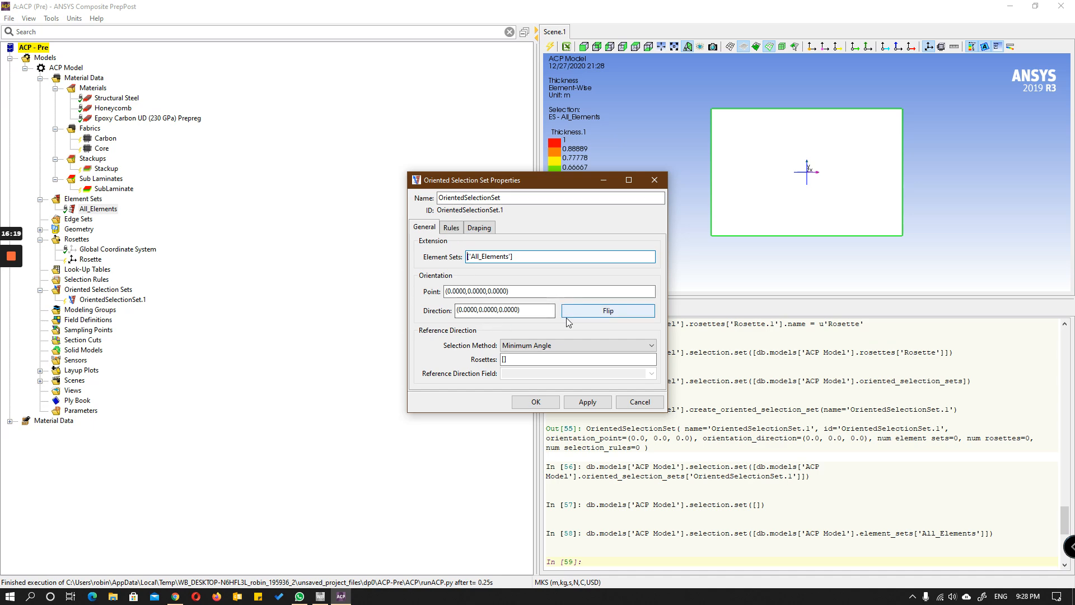
Step: Assign Rosette as the reference direction rosette of the oriented selection set, with Minimum Angle as the selection method
{"action": "left_click", "coordinate": [565, 342]}
{"action": "left_click", "coordinate": [564, 344]}
{"action": "left_click", "coordinate": [504, 360]}
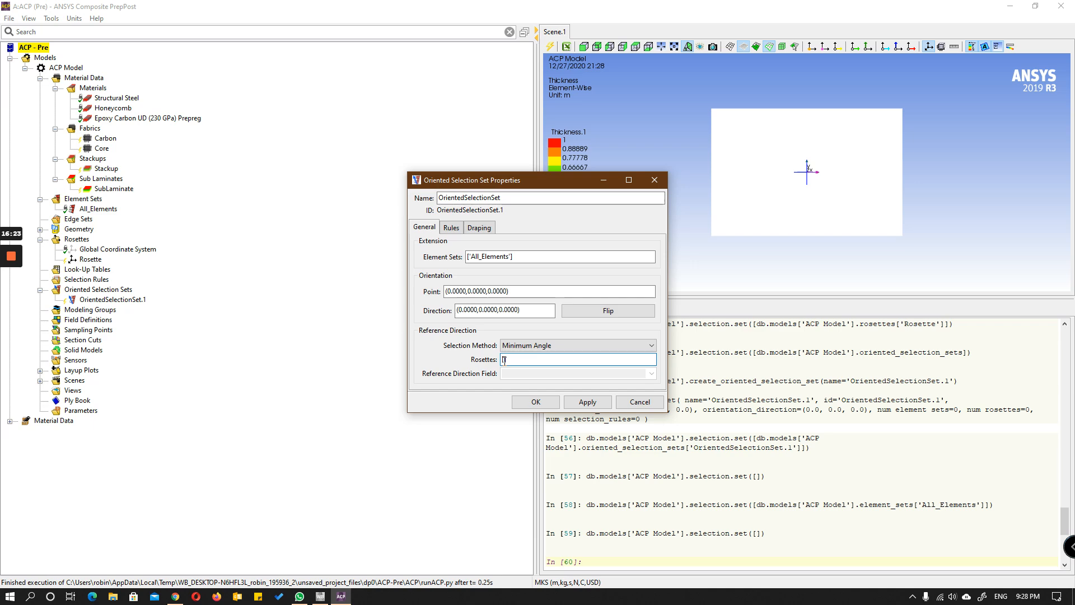
{"action": "left_click", "coordinate": [88, 261]}
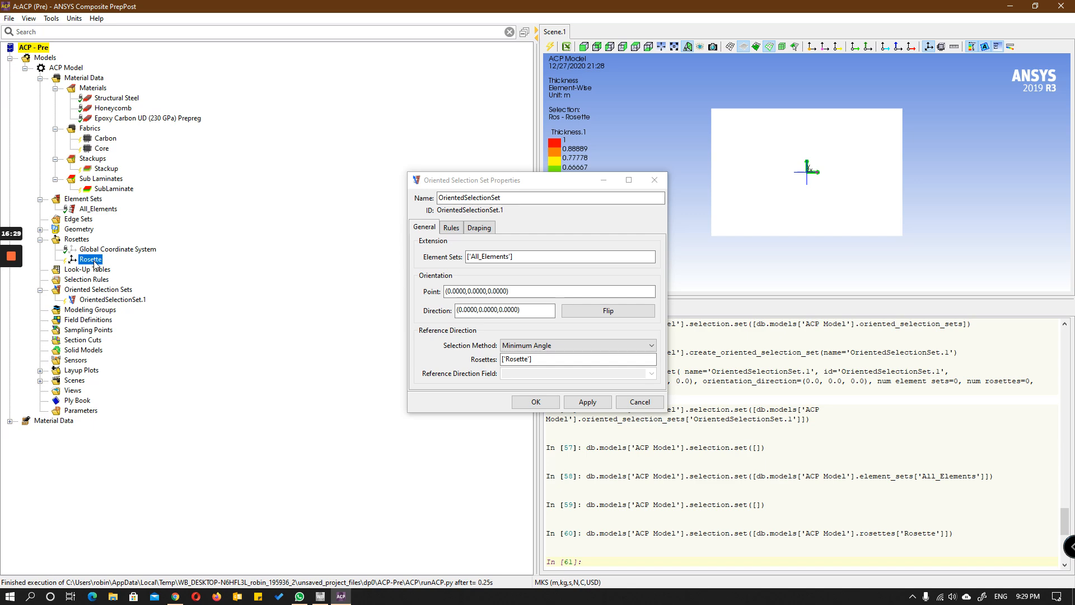
Step: Pick the orientation point on the plate at (0.0150,-0.0250,-0.0000) with direction (0,0,1), and confirm the oriented selection set
{"action": "left_click", "coordinate": [489, 291]}
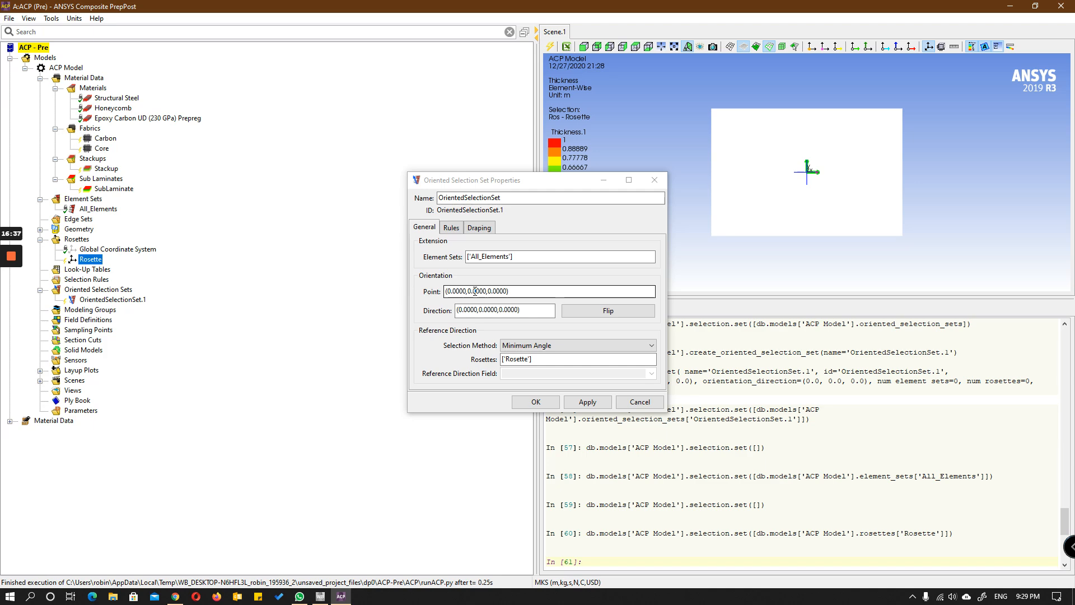
{"action": "left_click", "coordinate": [482, 292]}
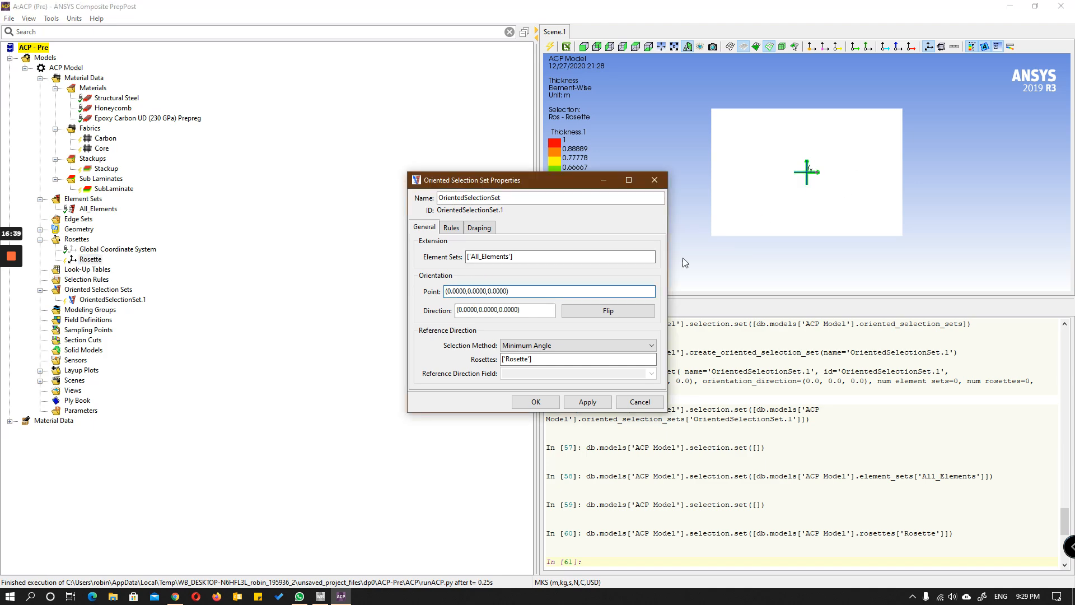
{"action": "left_click", "coordinate": [819, 190]}
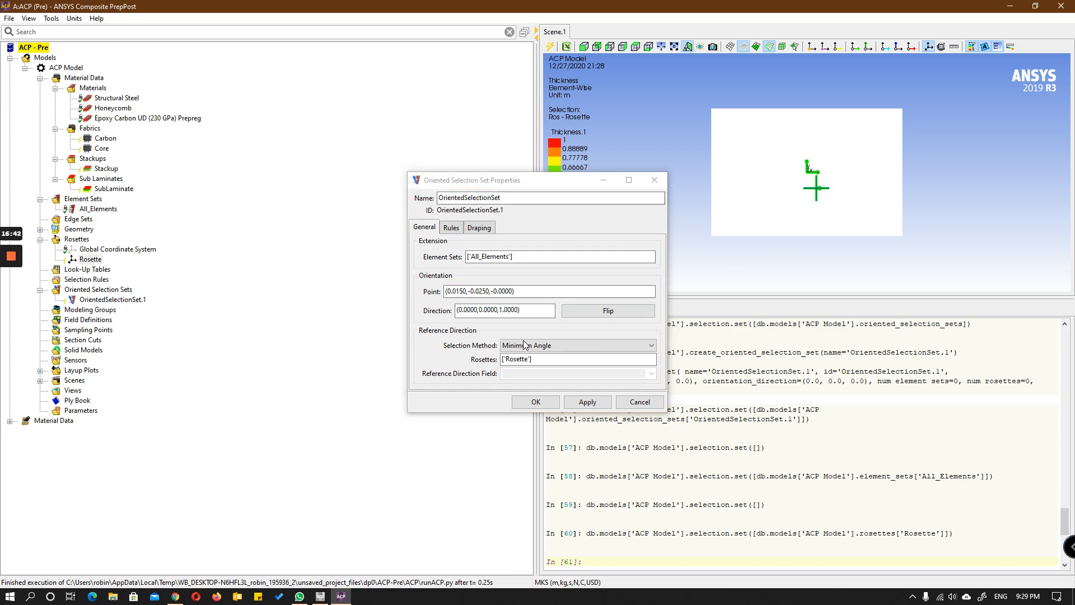
{"action": "left_click", "coordinate": [536, 403]}
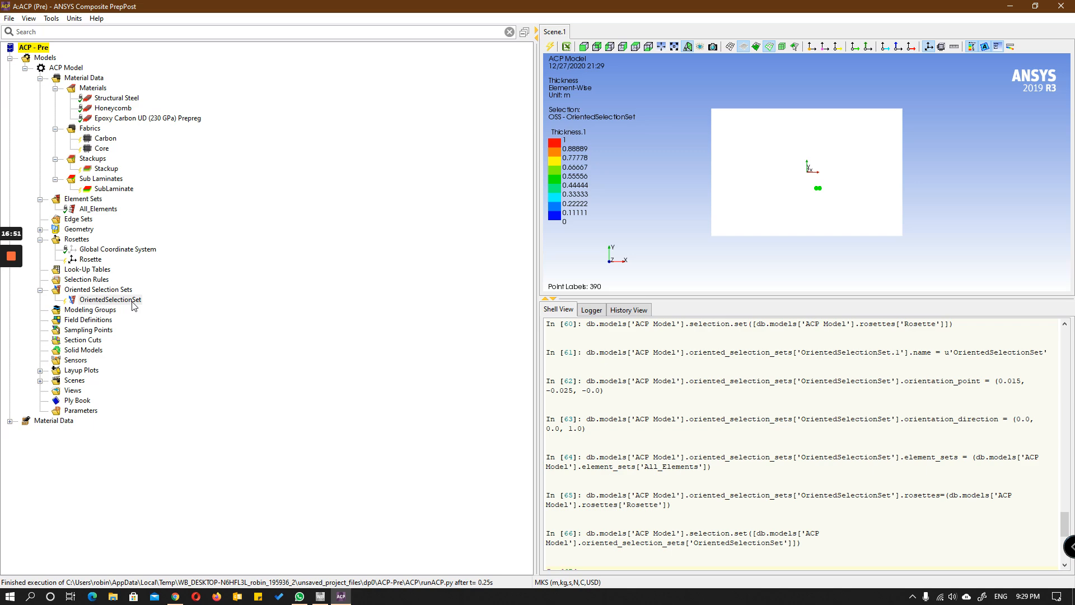
Step: Create a modeling group named Composite_bottom
{"action": "left_click", "coordinate": [107, 311]}
{"action": "right_click", "coordinate": [104, 313]}
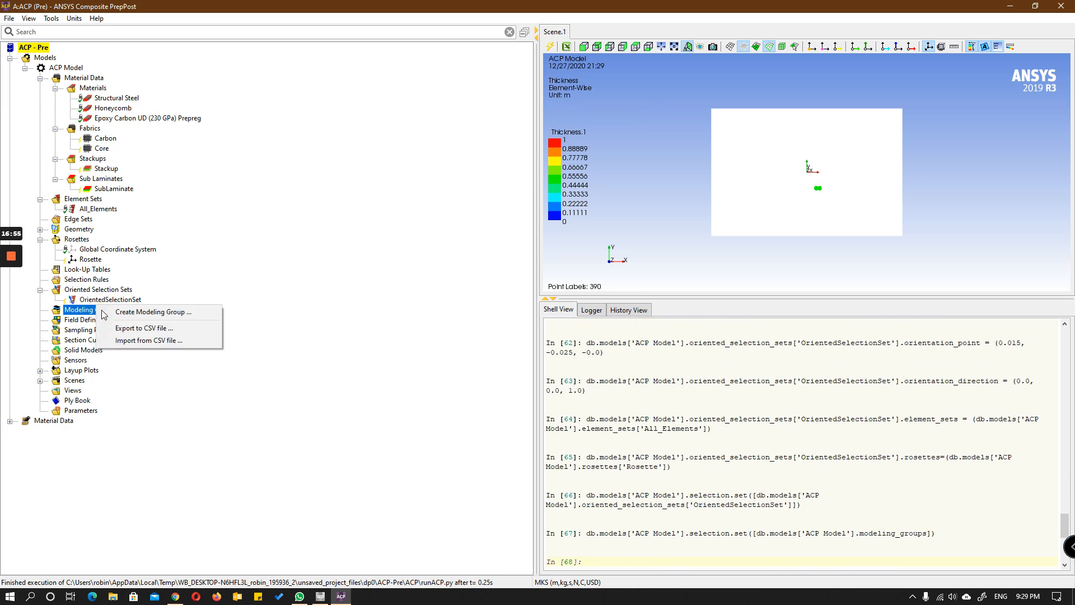
{"action": "left_click", "coordinate": [125, 311]}
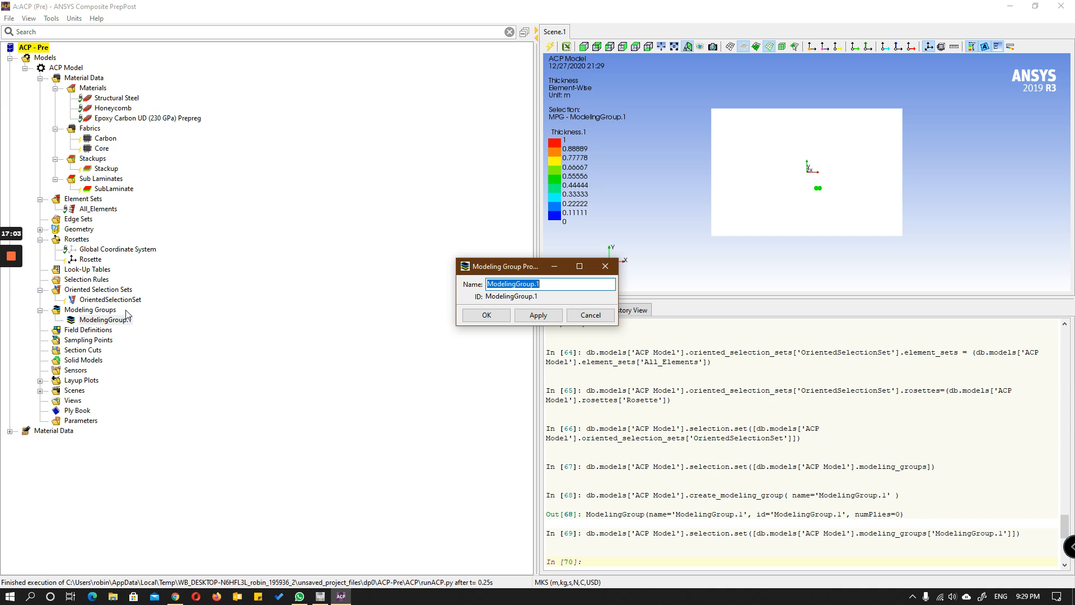
{"action": "type", "text": "Composite_bottom"}
{"action": "left_click", "coordinate": [488, 316]}
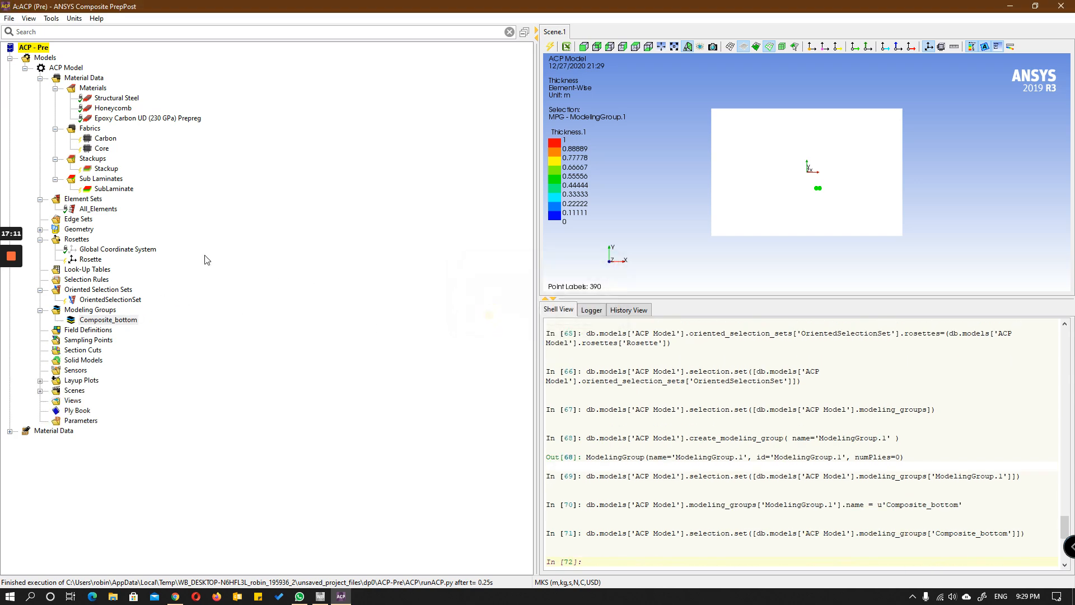
Step: Create a second modeling group named Composite_core
{"action": "right_click", "coordinate": [109, 313]}
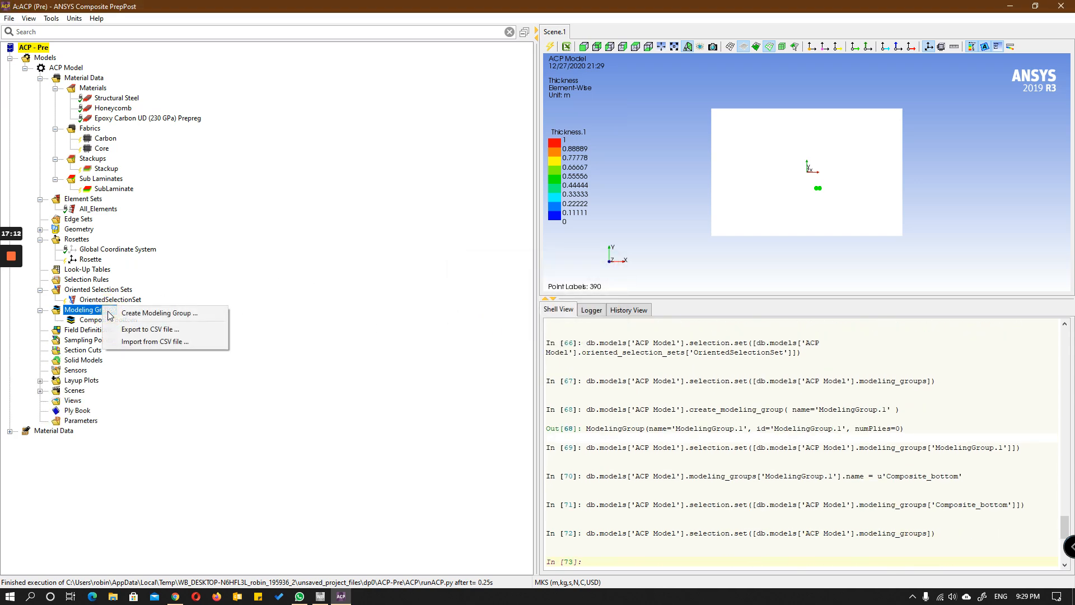
{"action": "left_click", "coordinate": [159, 313]}
{"action": "type", "text": "Composite_"}
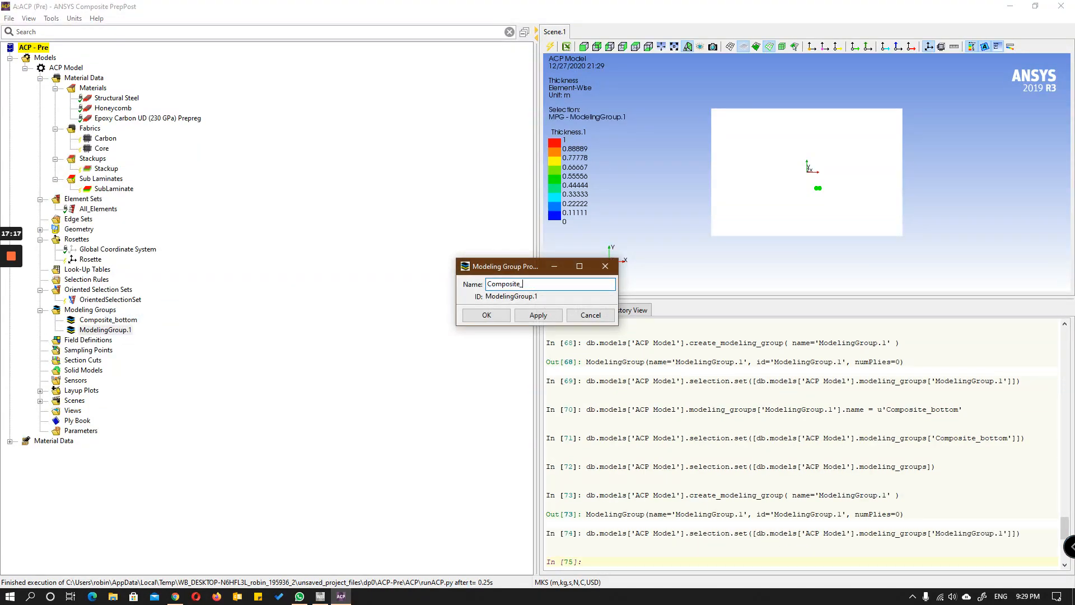
{"action": "type", "text": "core"}
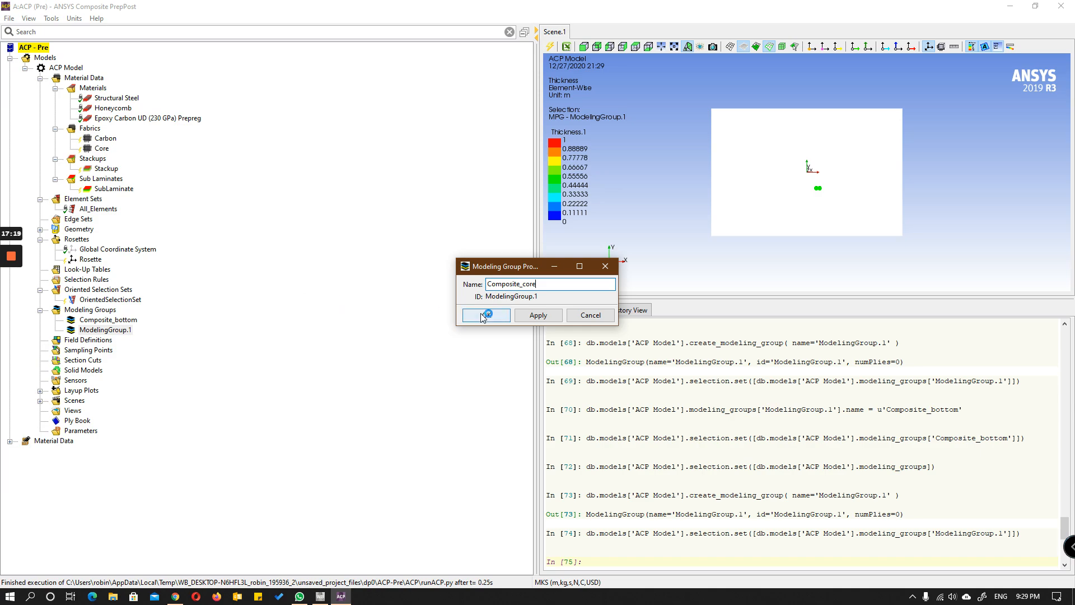
{"action": "left_click", "coordinate": [487, 314]}
Step: Create a third modeling group named Composite_top
{"action": "left_click", "coordinate": [94, 312]}
{"action": "right_click", "coordinate": [94, 312]}
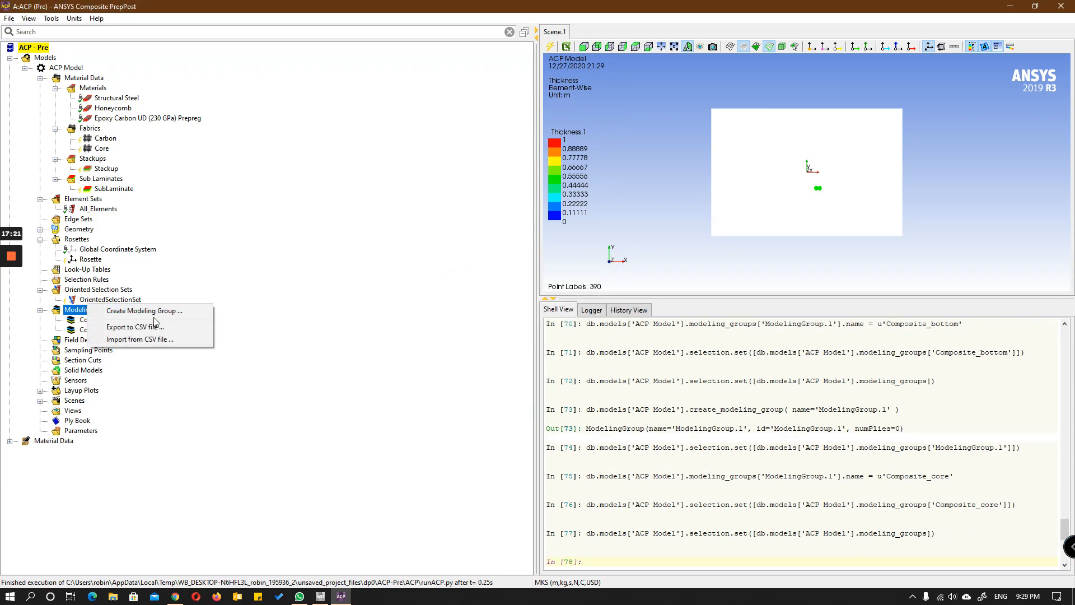
{"action": "left_click", "coordinate": [157, 310]}
{"action": "type", "text": "Compo"}
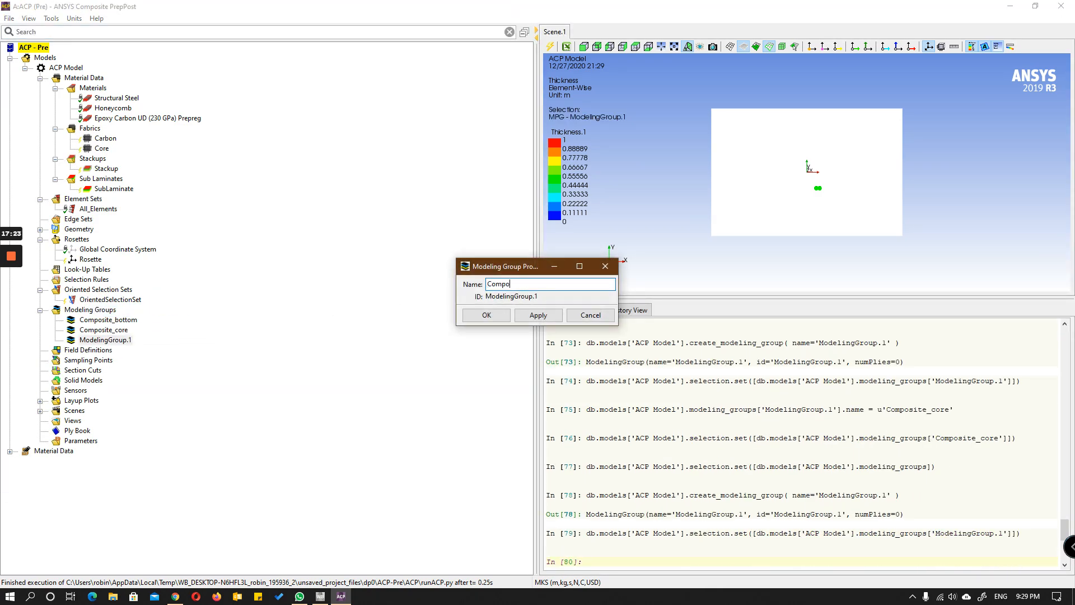
{"action": "type", "text": "site_top"}
{"action": "left_click", "coordinate": [487, 315]}
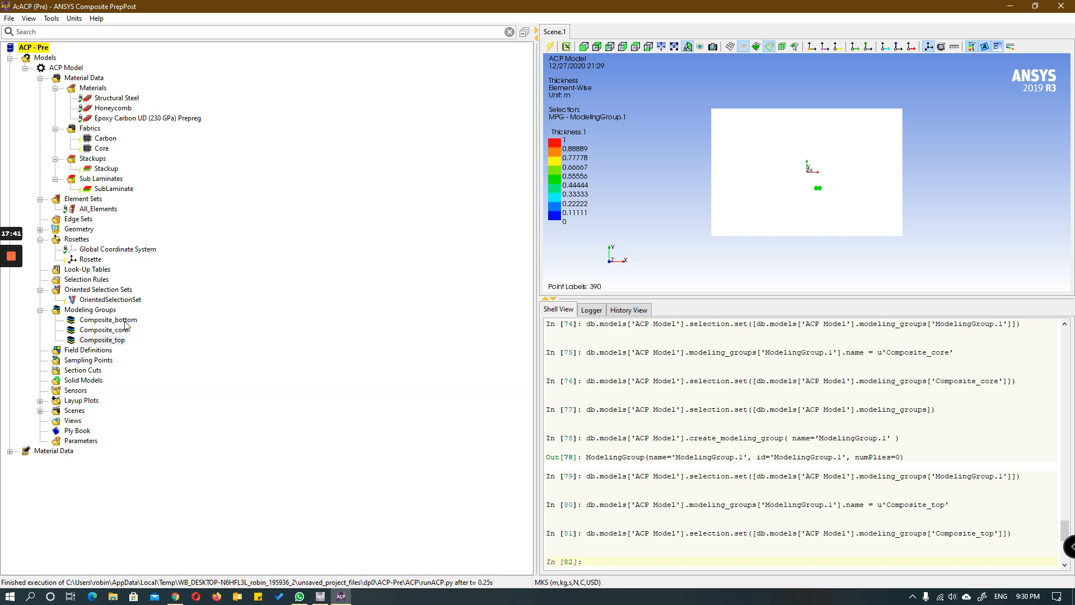
Step: Create a ply in the Composite_core modeling group and assign OrientedSelectionSet to it
{"action": "left_click", "coordinate": [118, 330]}
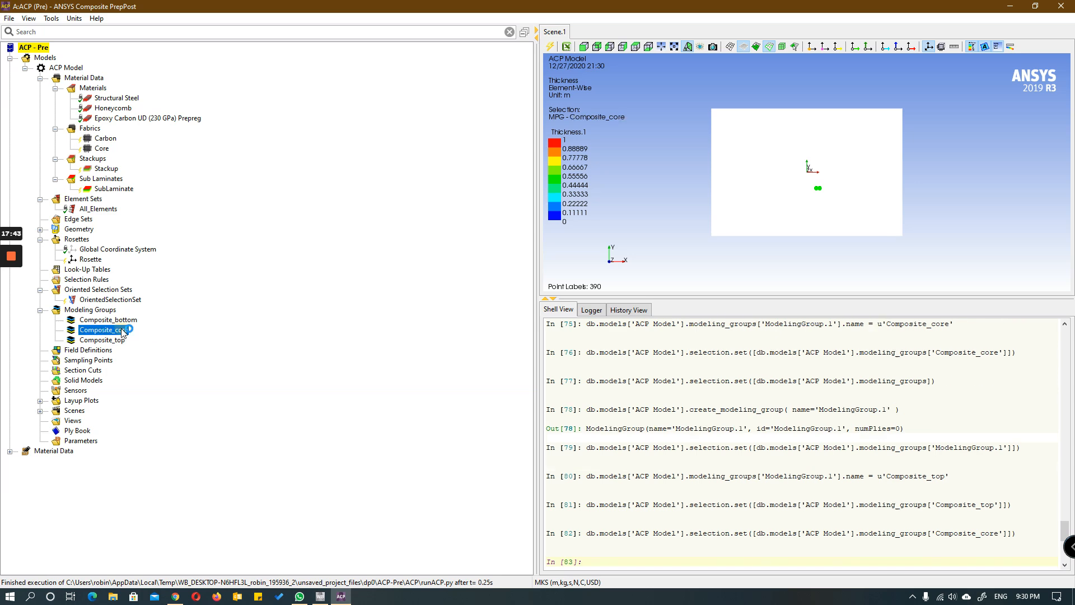
{"action": "right_click", "coordinate": [118, 332]}
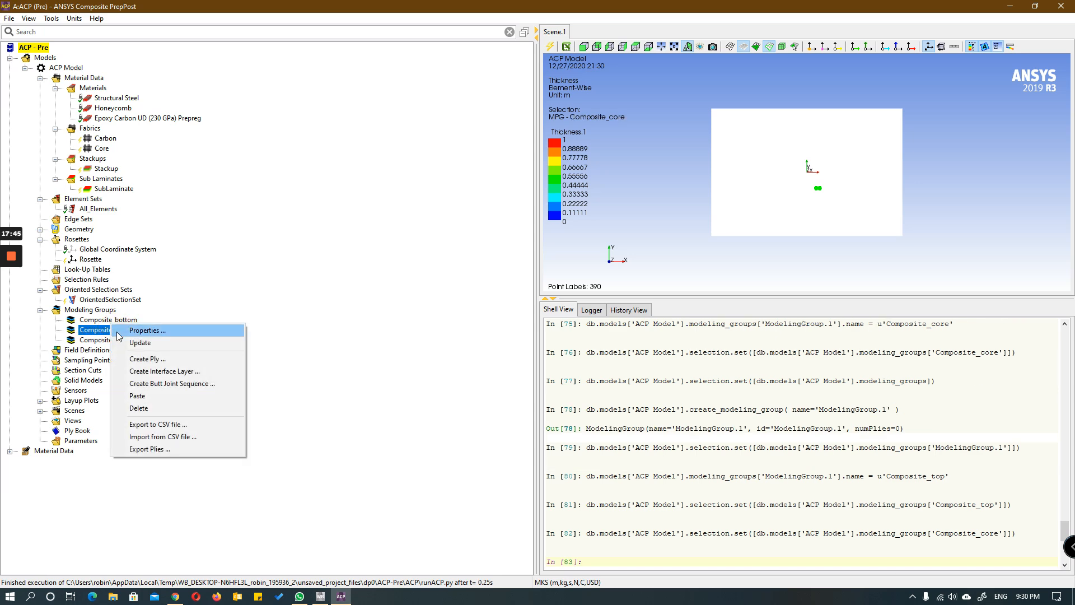
{"action": "left_click", "coordinate": [161, 359]}
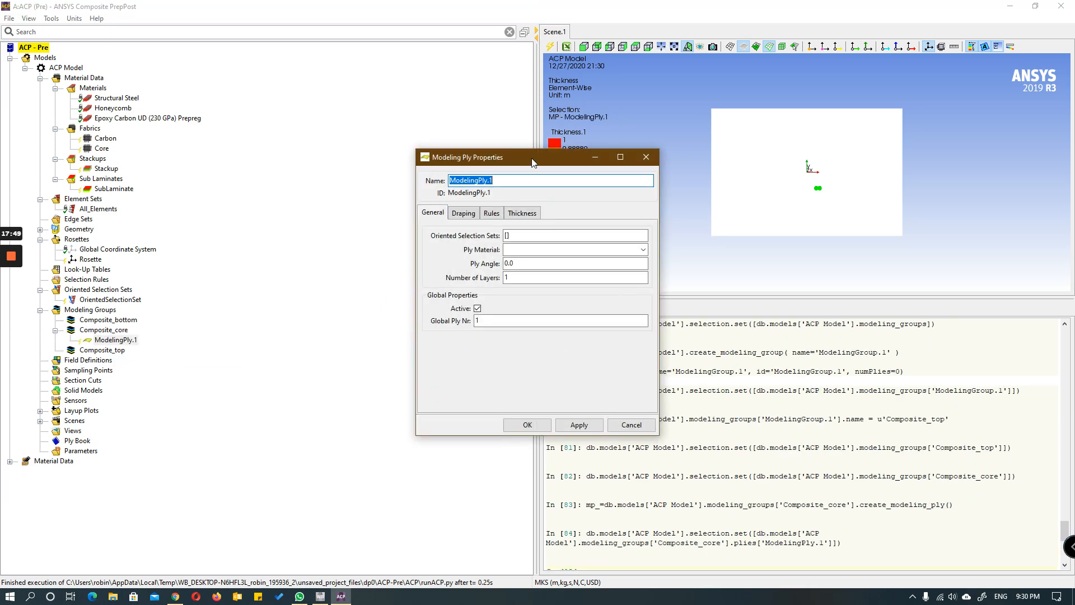
{"action": "left_click_drag", "start_coordinate": [531, 158], "coordinate": [415, 132]}
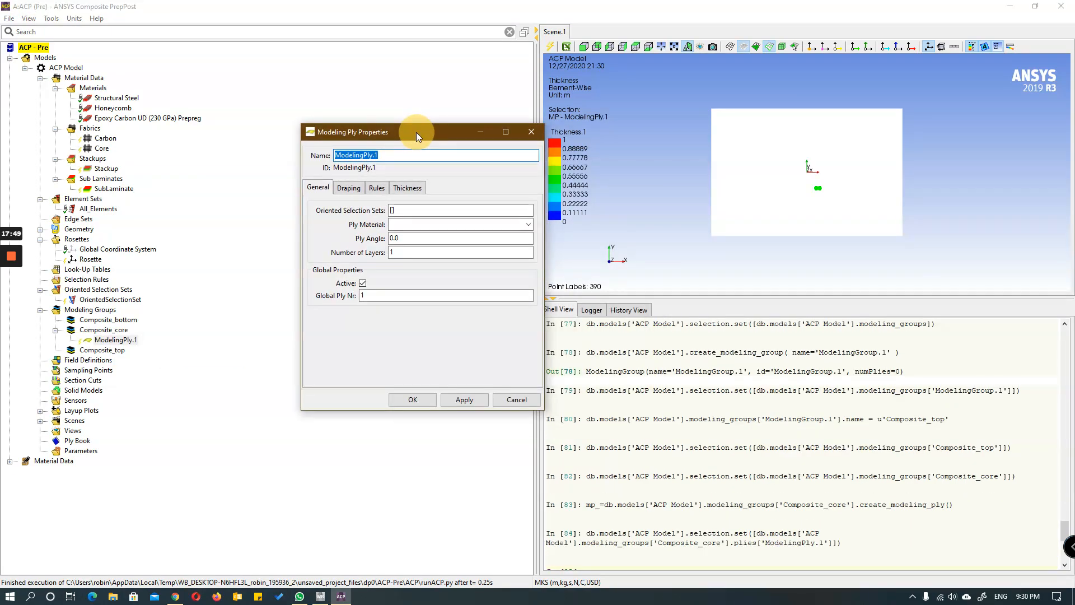
{"action": "left_click", "coordinate": [392, 210]}
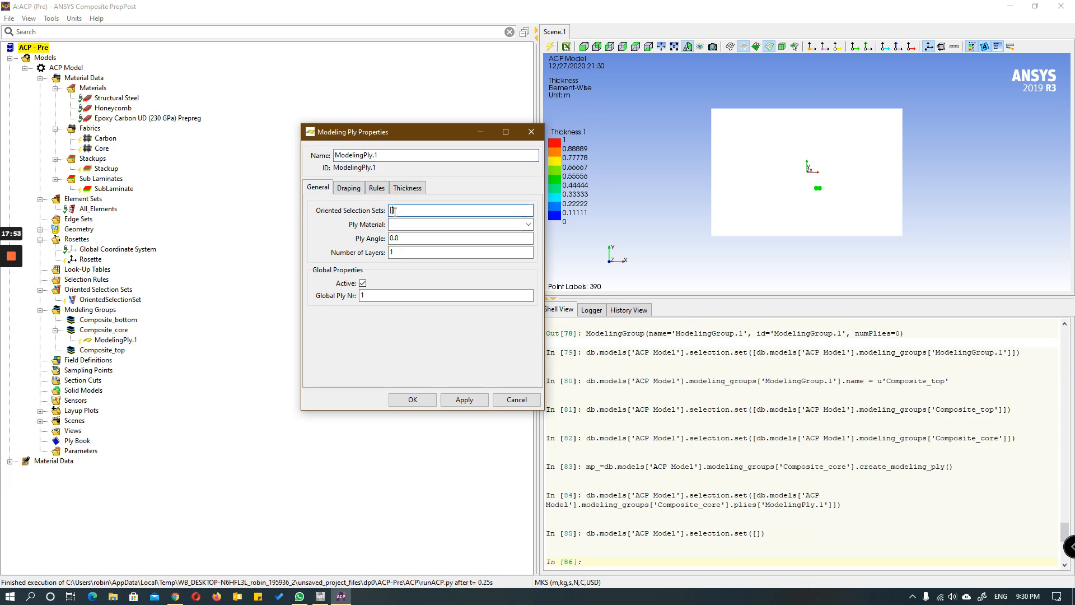
{"action": "left_click", "coordinate": [104, 300]}
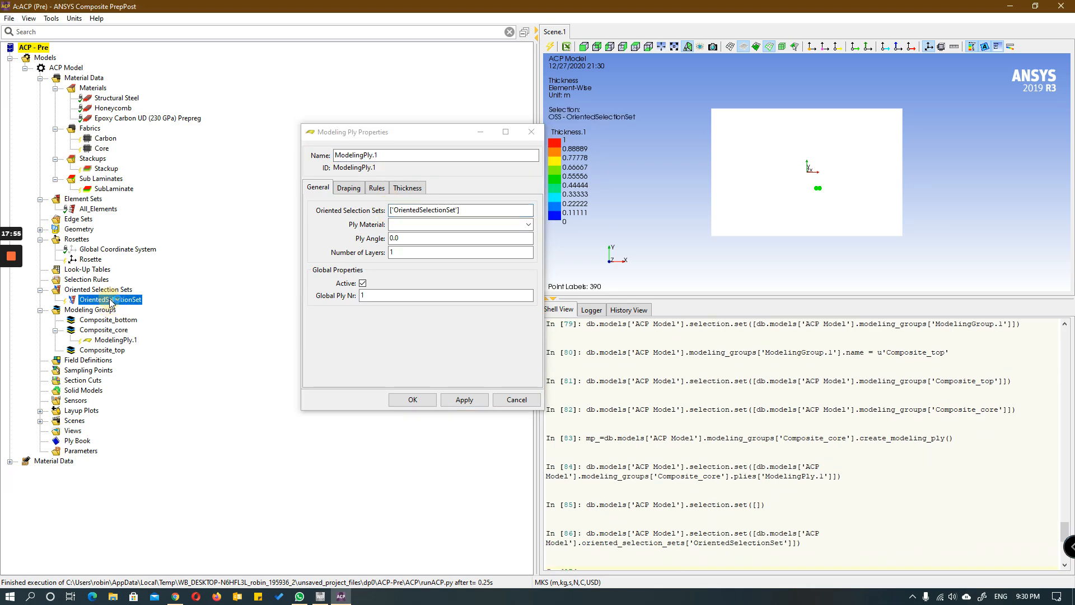
Step: Set the material of the Composite_core ply to the Core fabric and confirm the ply
{"action": "left_click", "coordinate": [529, 224]}
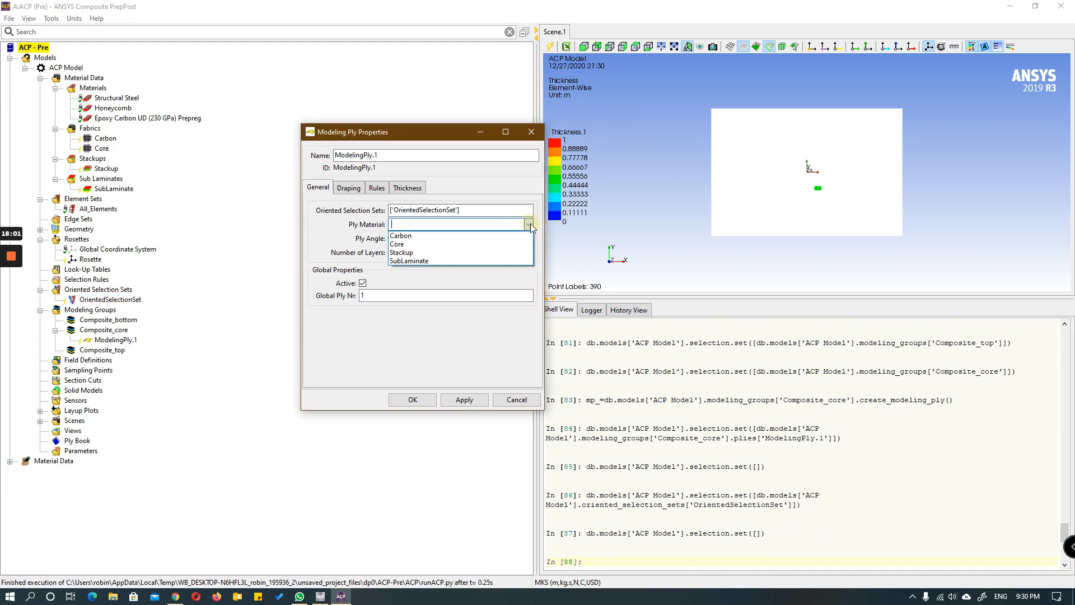
{"action": "left_click", "coordinate": [504, 241]}
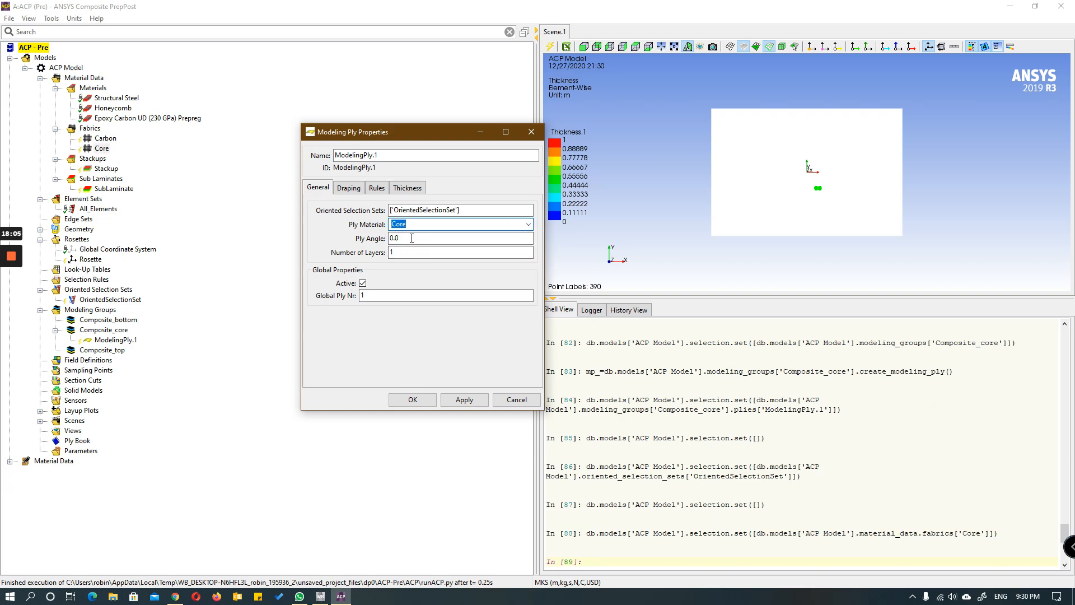
{"action": "left_click", "coordinate": [403, 252]}
{"action": "left_click", "coordinate": [411, 399]}
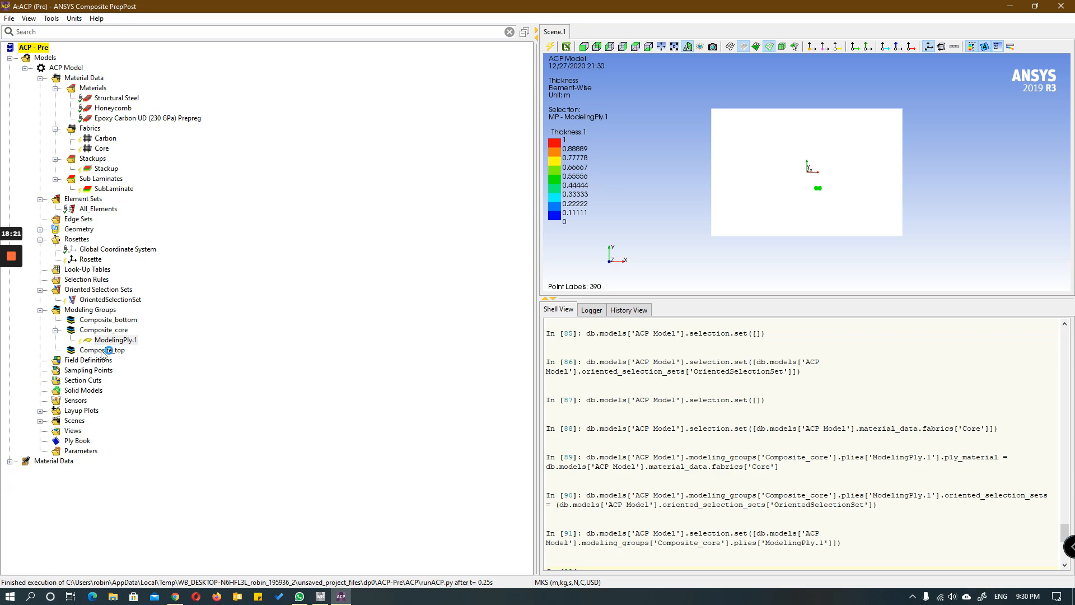
Step: Create a ply in the Composite_bottom modeling group and assign OrientedSelectionSet to it
{"action": "left_click", "coordinate": [110, 319]}
{"action": "right_click", "coordinate": [111, 320]}
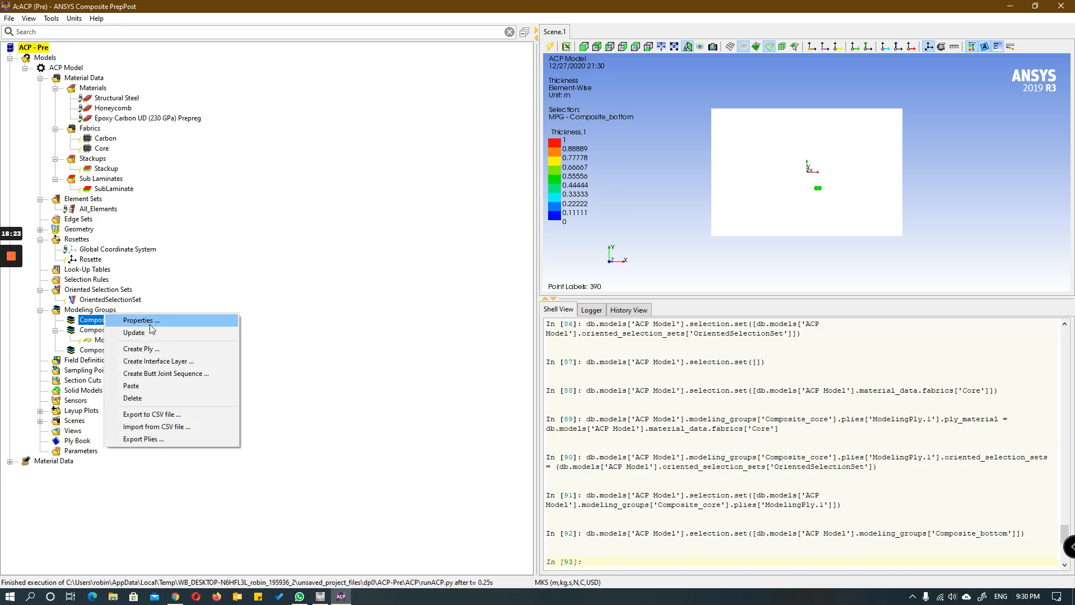
{"action": "left_click", "coordinate": [141, 348]}
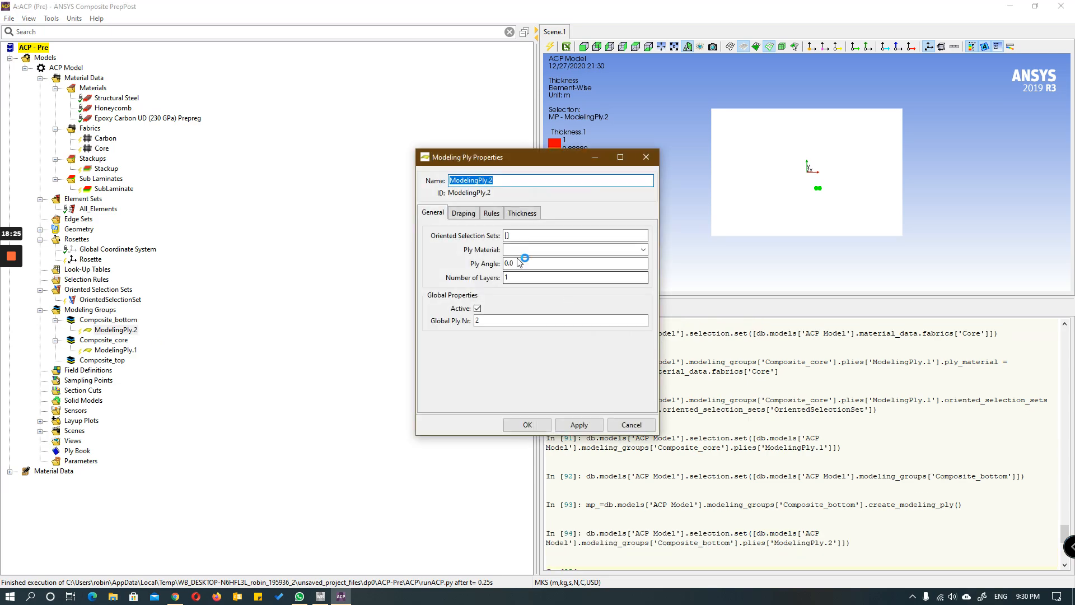
{"action": "left_click", "coordinate": [507, 235]}
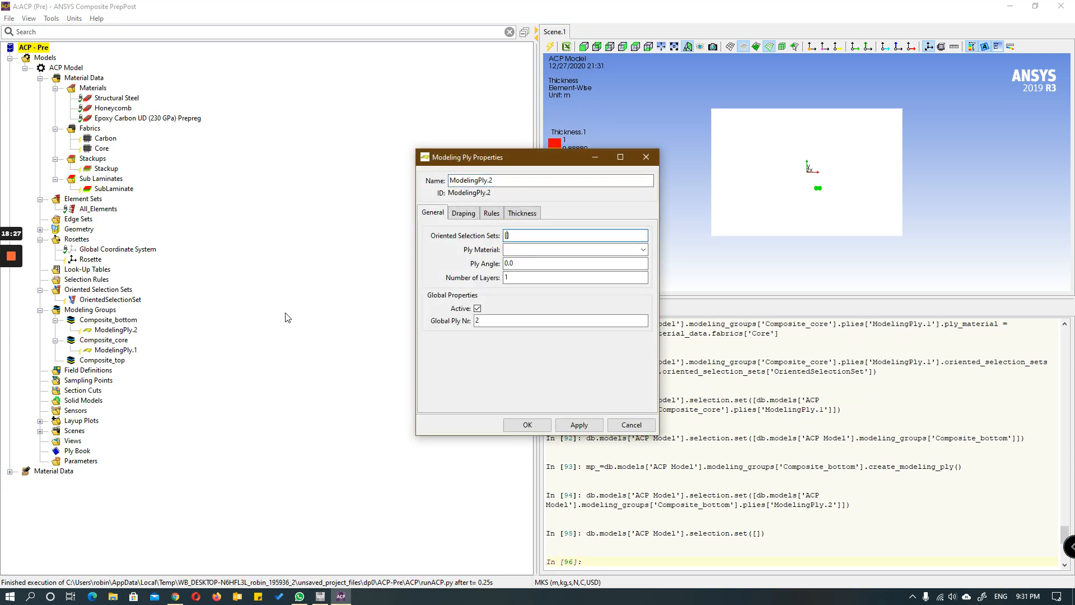
{"action": "left_click", "coordinate": [134, 300]}
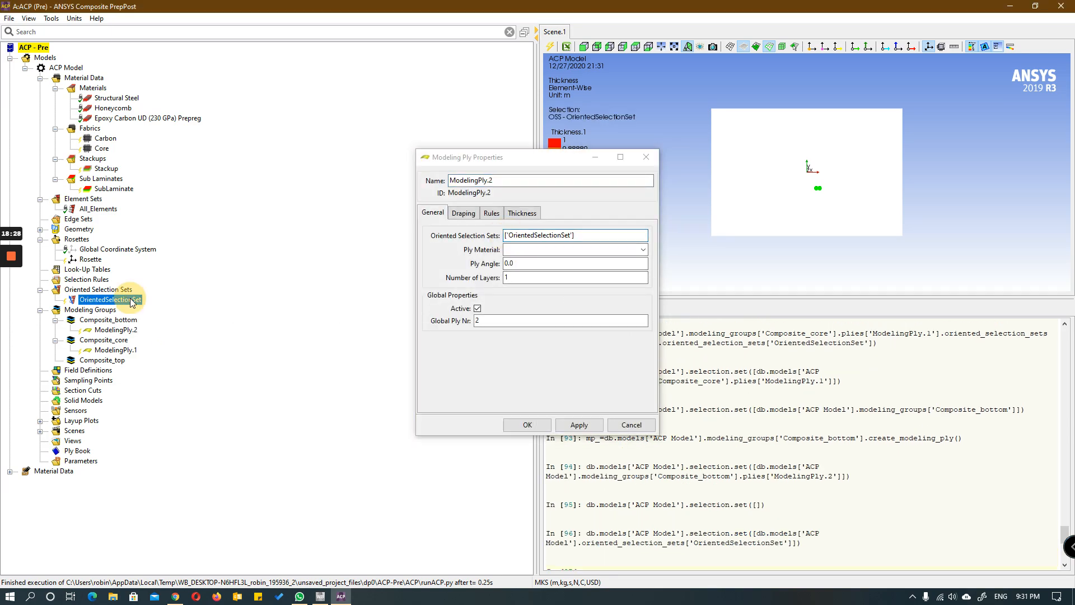
Step: Give the Composite_bottom ply the Carbon material and 4 layers, and confirm it
{"action": "left_click", "coordinate": [644, 249]}
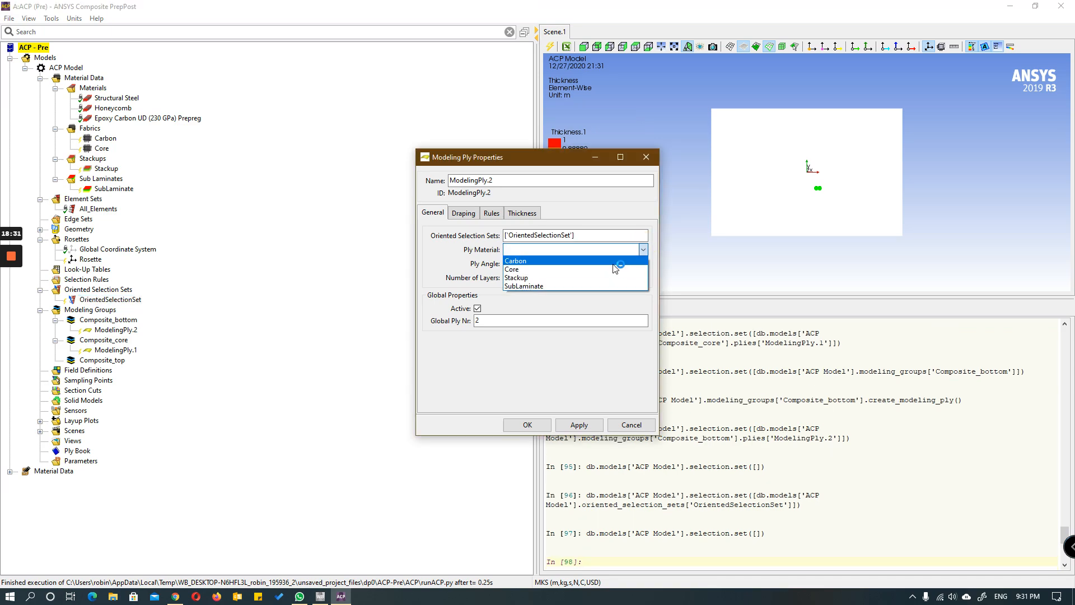
{"action": "left_click", "coordinate": [613, 262]}
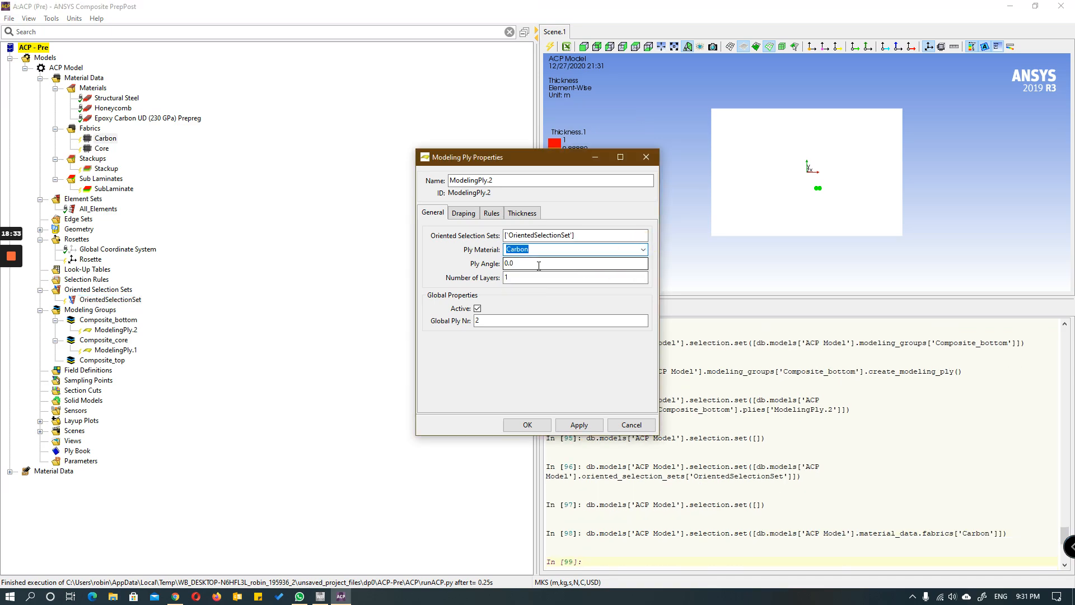
{"action": "left_click_drag", "start_coordinate": [511, 278], "coordinate": [496, 278]}
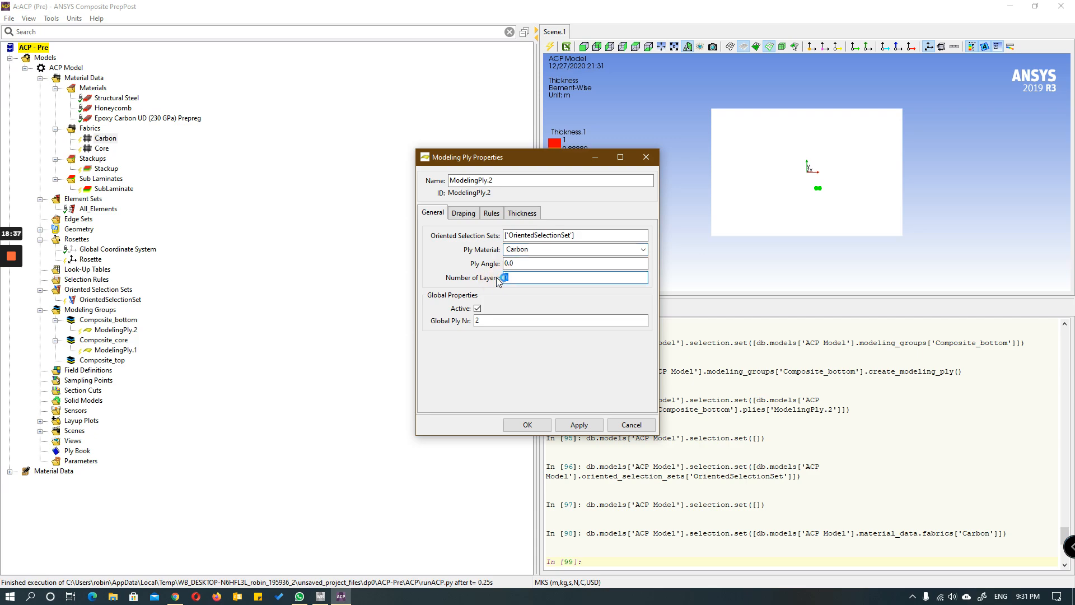
{"action": "type", "text": "4"}
{"action": "left_click", "coordinate": [527, 425]}
Step: Create a ply in the Composite_top modeling group and assign OrientedSelectionSet to it
{"action": "left_click", "coordinate": [109, 360]}
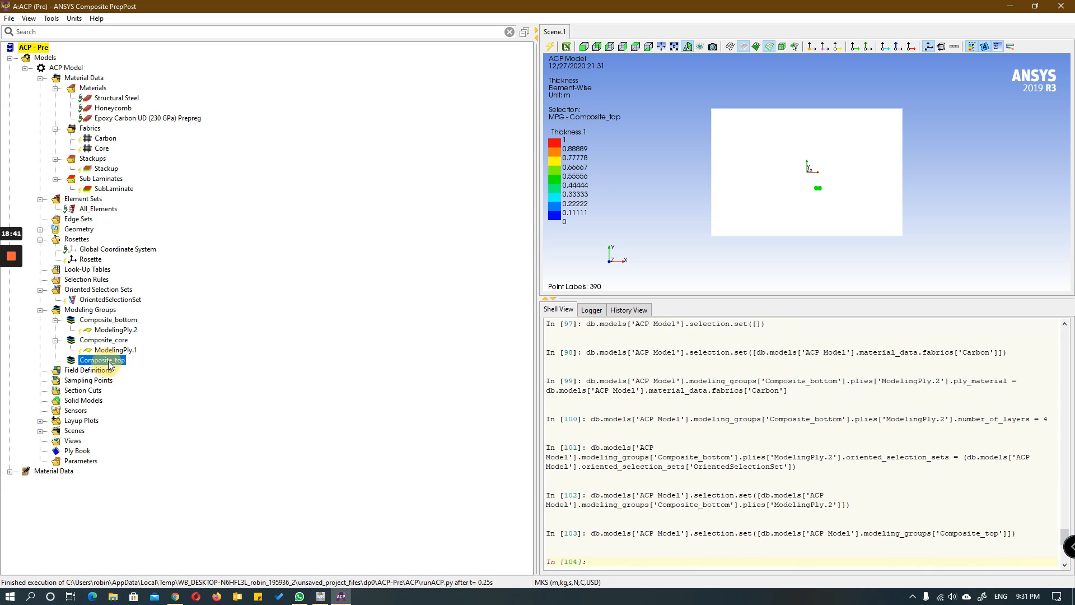
{"action": "right_click", "coordinate": [112, 359]}
{"action": "left_click", "coordinate": [160, 389]}
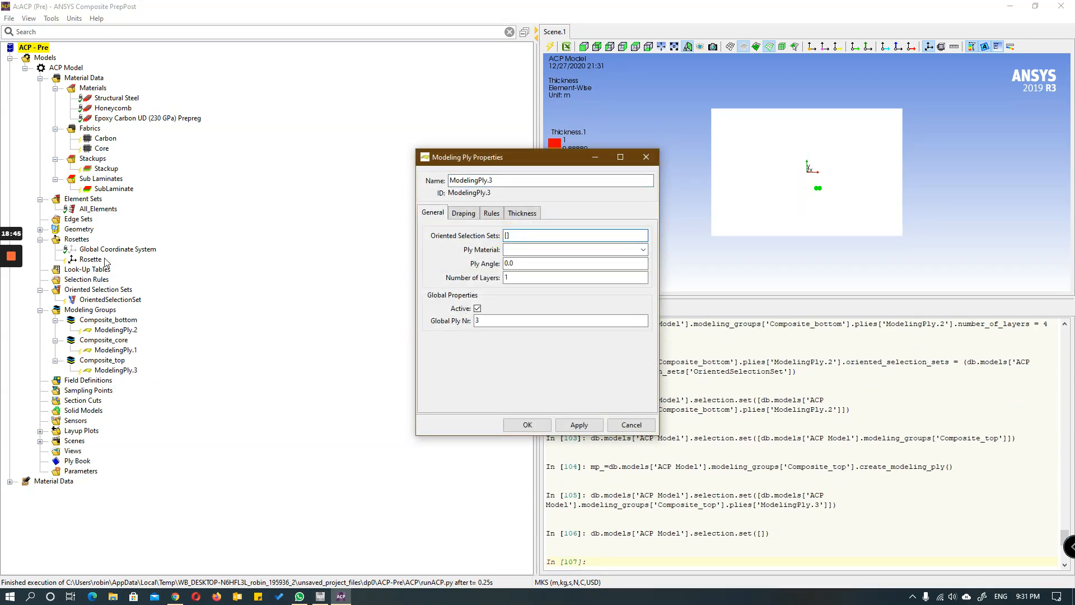
{"action": "left_click", "coordinate": [106, 300]}
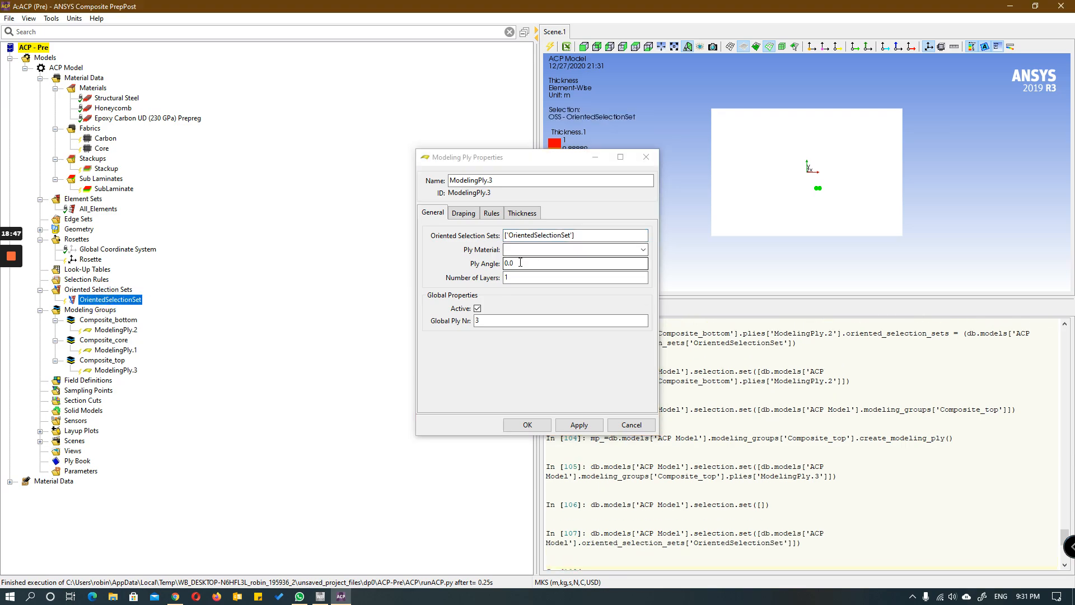
Step: Give the Composite_top ply the Carbon material, a ply angle of 90 and 4 layers, and confirm it
{"action": "left_click", "coordinate": [643, 249]}
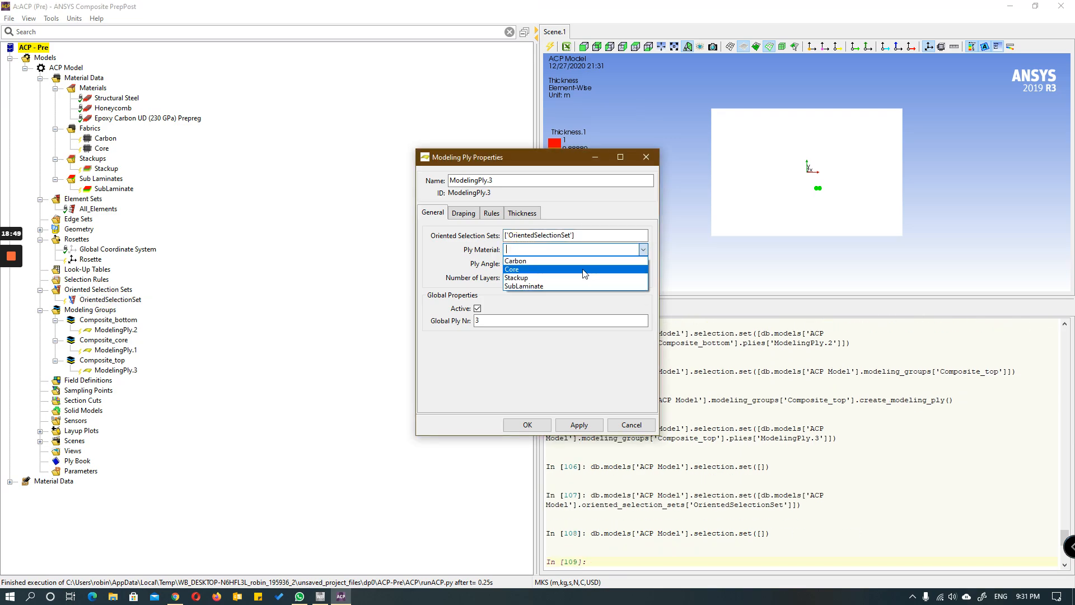
{"action": "left_click", "coordinate": [582, 261]}
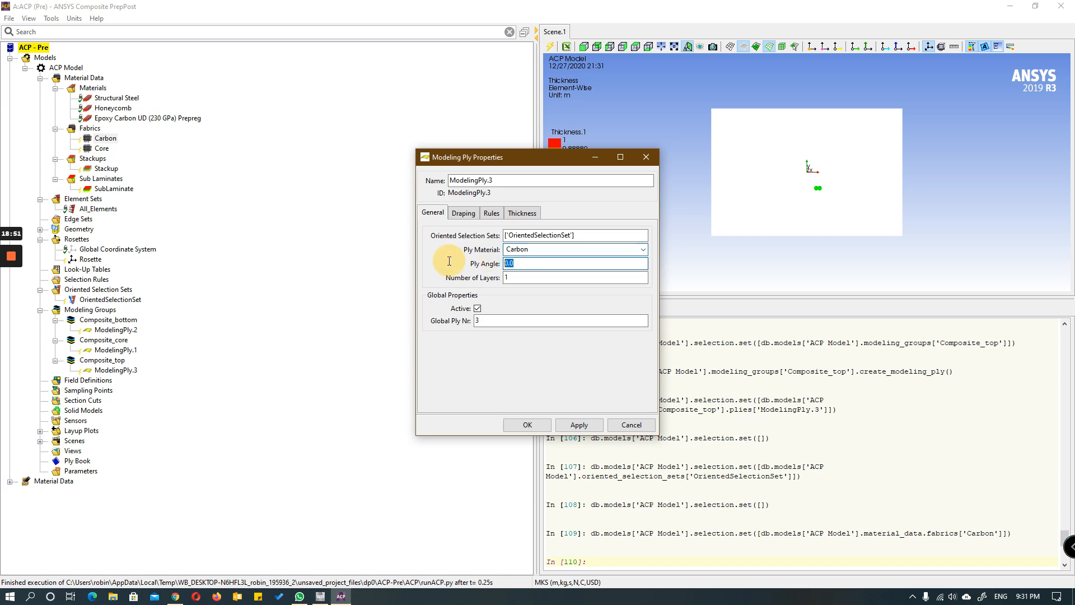
{"action": "left_click", "coordinate": [532, 265]}
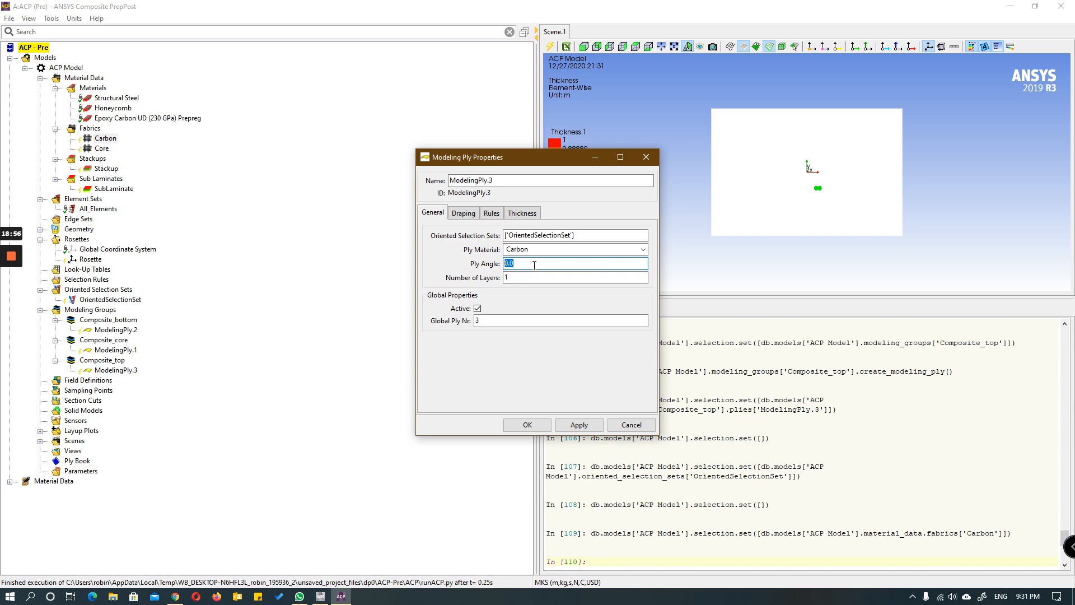
{"action": "type", "text": "90"}
{"action": "left_click", "coordinate": [511, 278]}
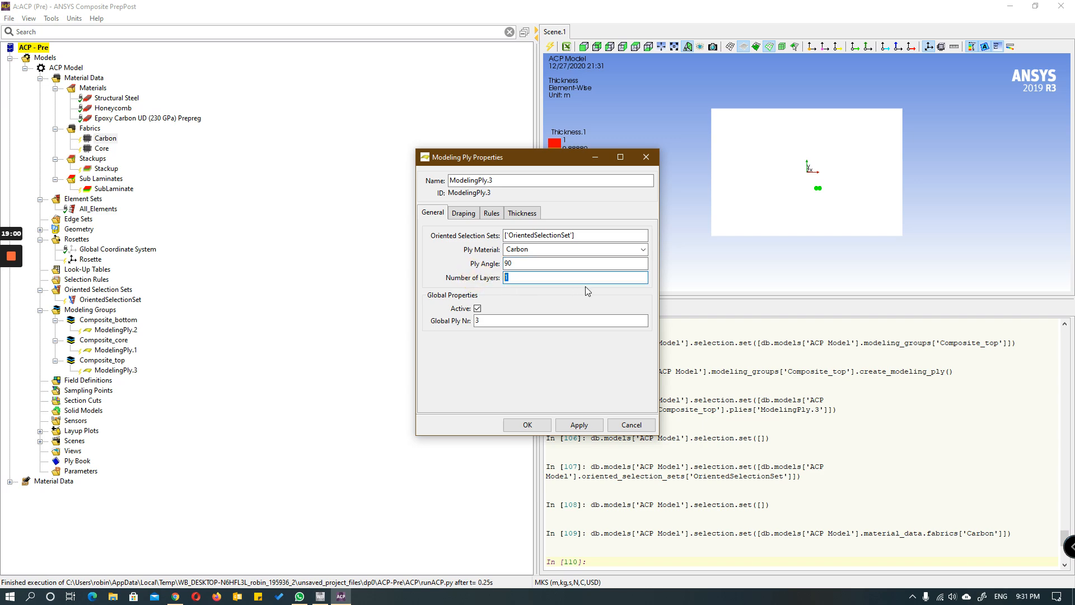
{"action": "type", "text": "4"}
{"action": "left_click", "coordinate": [526, 426]}
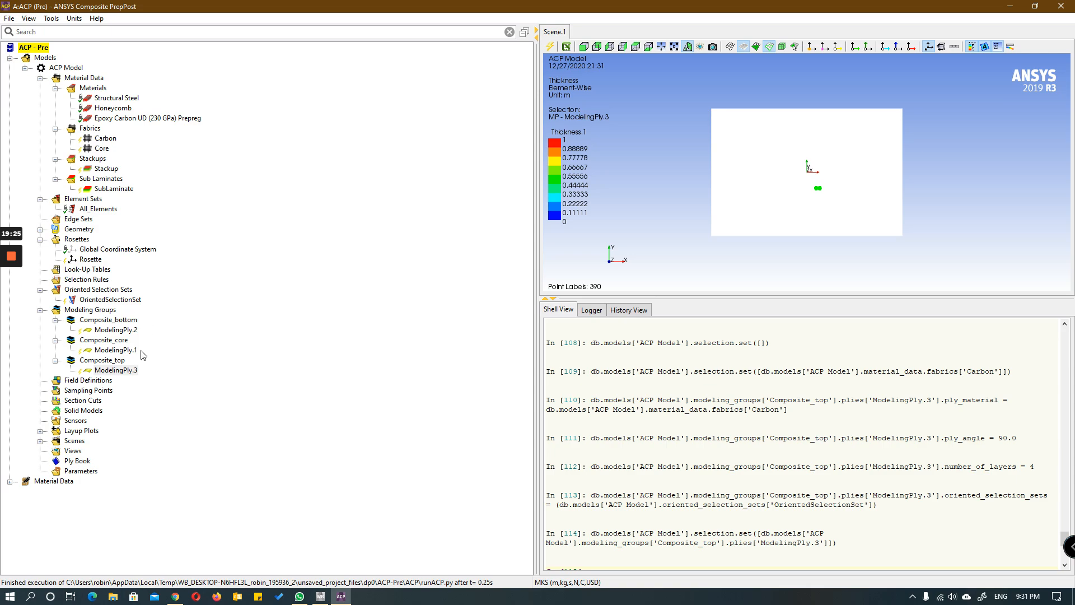
Step: Update the ACP model and inspect the plate's thickness plot and orientation from different angles
{"action": "left_click", "coordinate": [551, 49]}
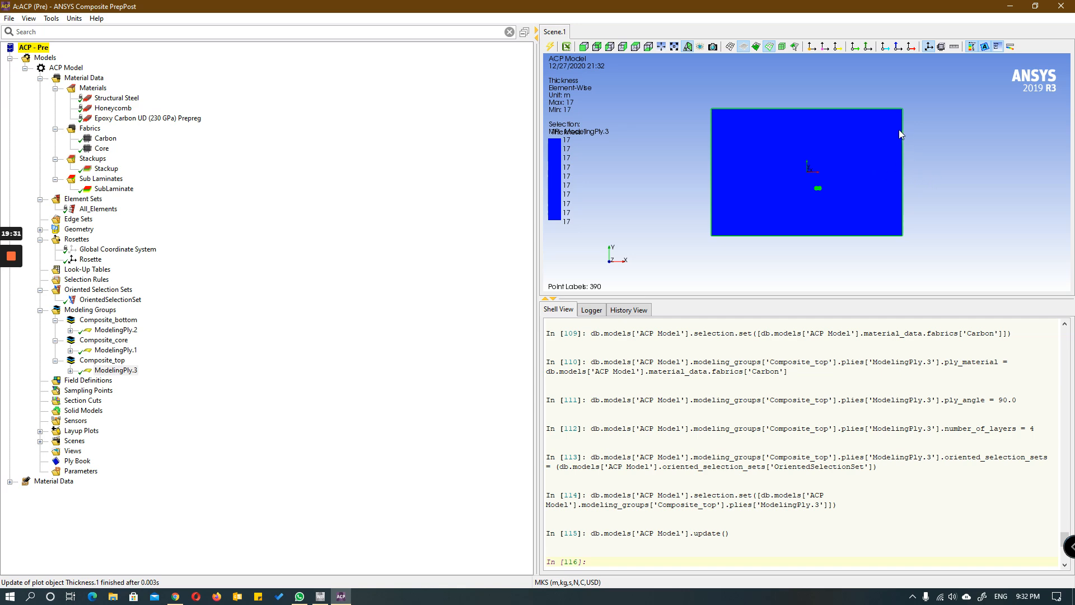
{"action": "left_click_drag", "start_coordinate": [856, 150], "coordinate": [669, 212]}
{"action": "scroll", "coordinate": [841, 197], "scroll_direction": "up", "scroll_amount": 10}
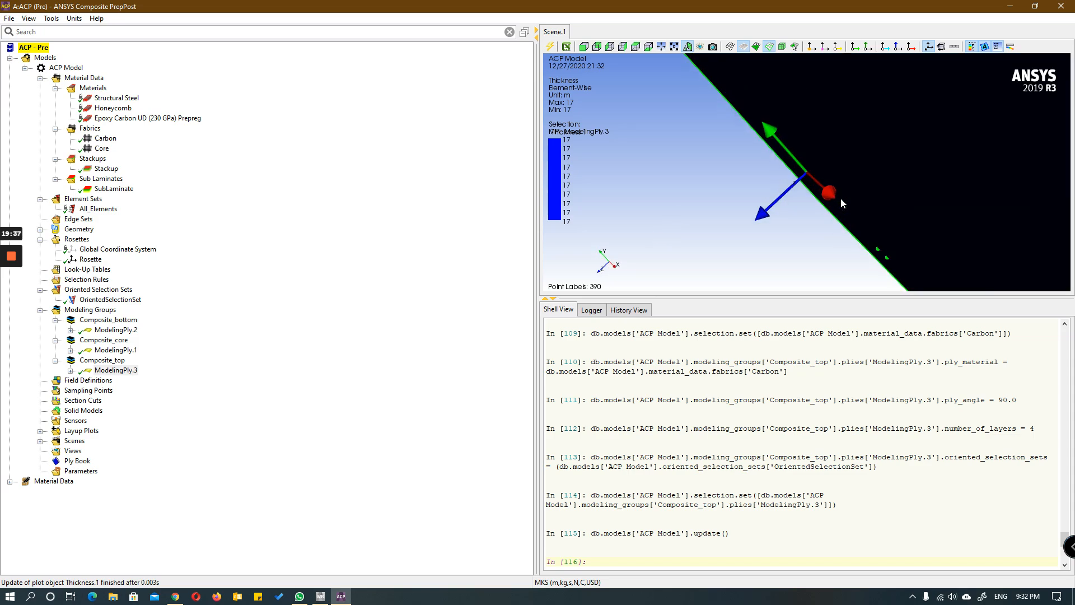
{"action": "left_click_drag", "start_coordinate": [841, 197], "coordinate": [985, 123]}
{"action": "scroll", "coordinate": [863, 183], "scroll_direction": "down", "scroll_amount": 10}
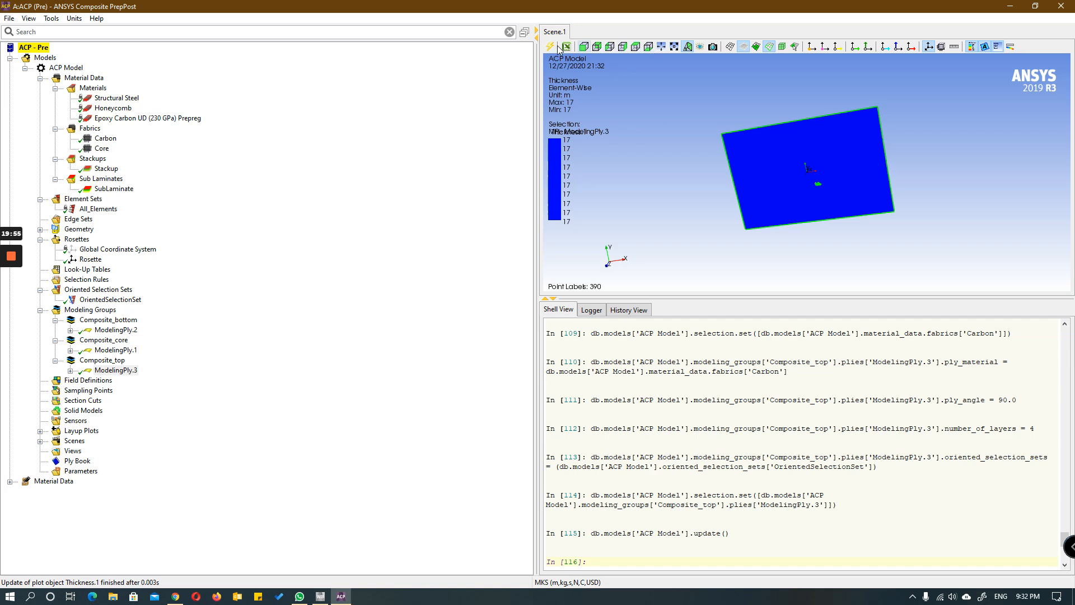
Step: Close ACP (Pre) and update the whole project in Workbench
{"action": "left_click", "coordinate": [1061, 6]}
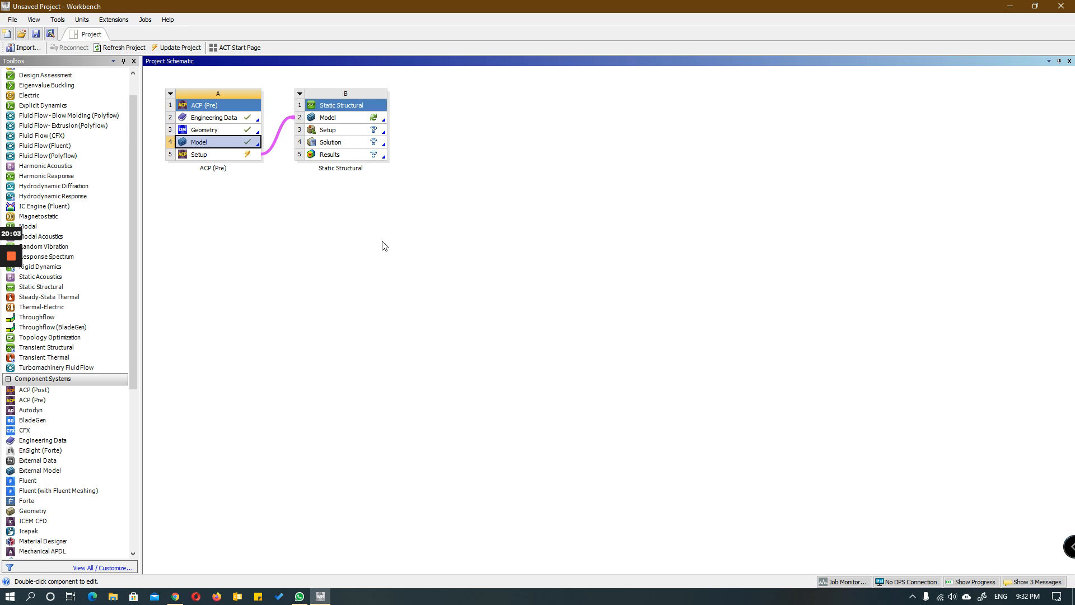
{"action": "left_click", "coordinate": [169, 47]}
Step: Start saving the project and browse to the Ansys folder on the E: drive
{"action": "left_click", "coordinate": [35, 34]}
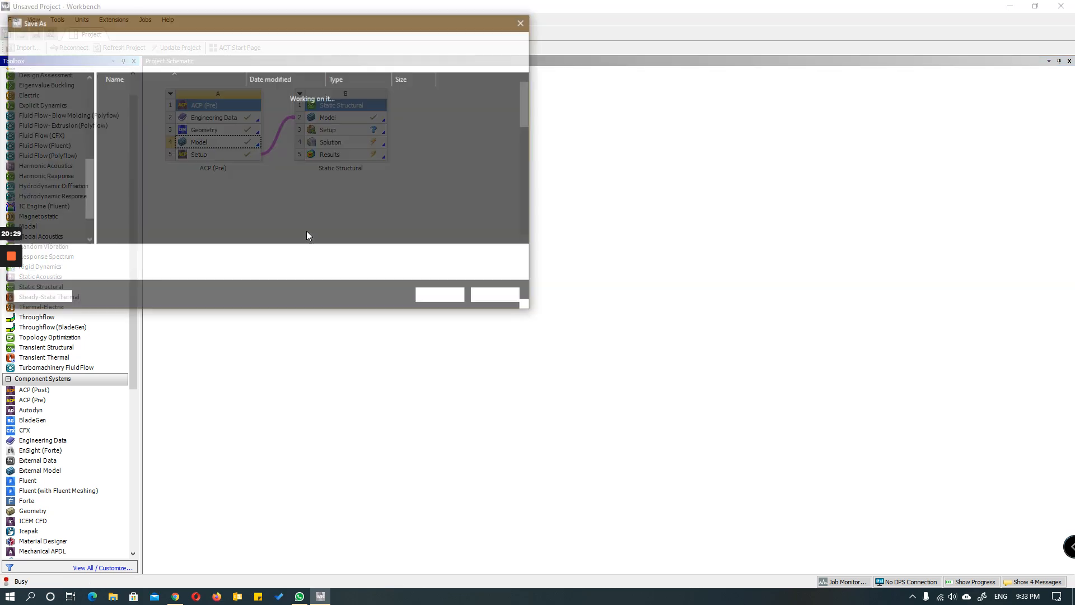
{"action": "scroll", "coordinate": [68, 161], "scroll_direction": "up", "scroll_amount": 5}
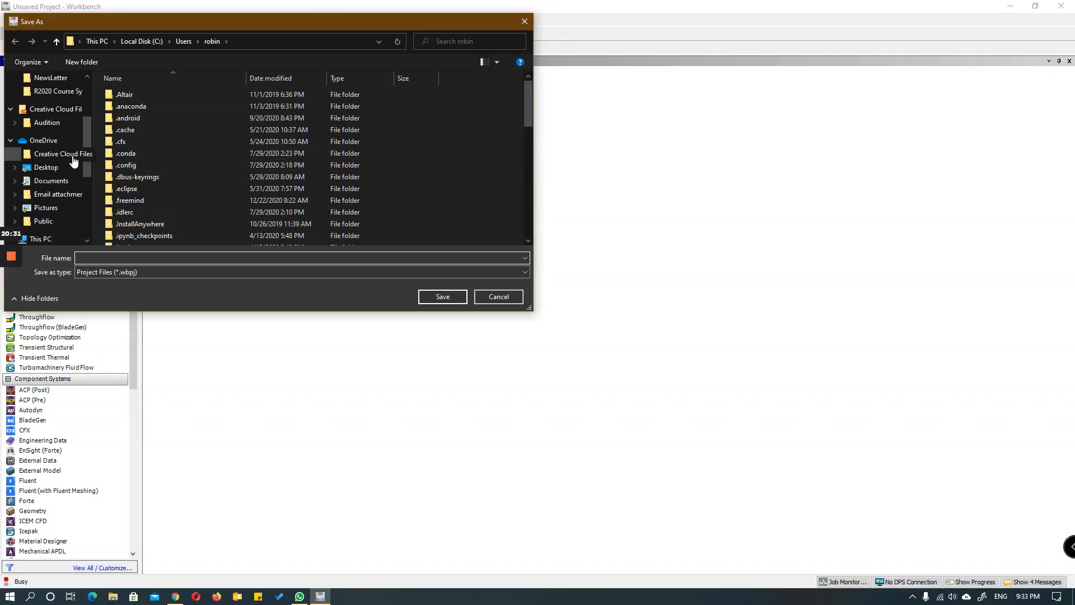
{"action": "scroll", "coordinate": [61, 191], "scroll_direction": "down", "scroll_amount": 5}
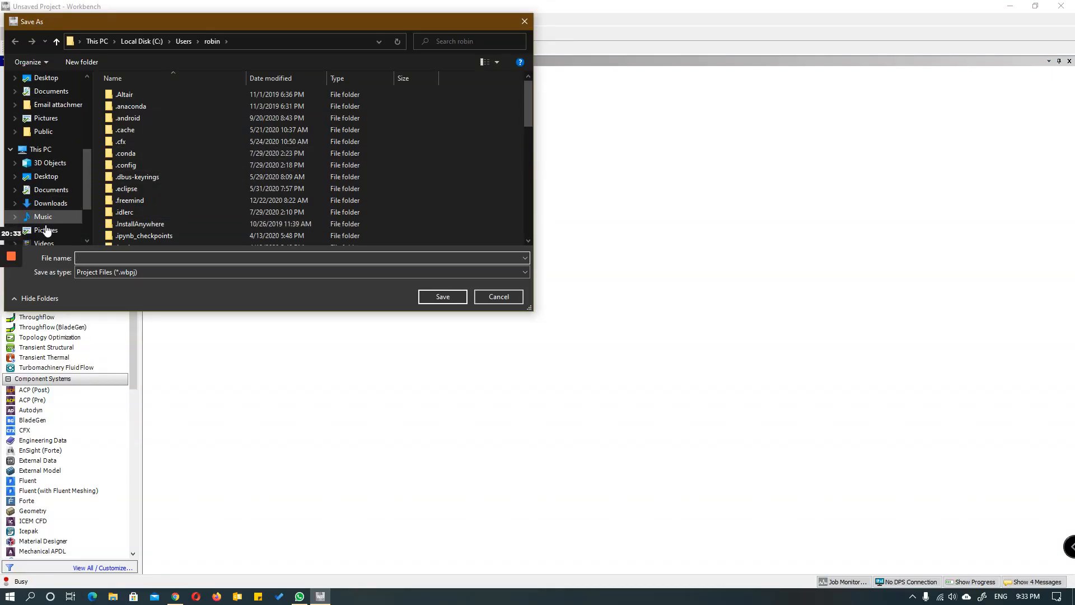
{"action": "left_click", "coordinate": [54, 217]}
{"action": "left_click", "coordinate": [136, 131]}
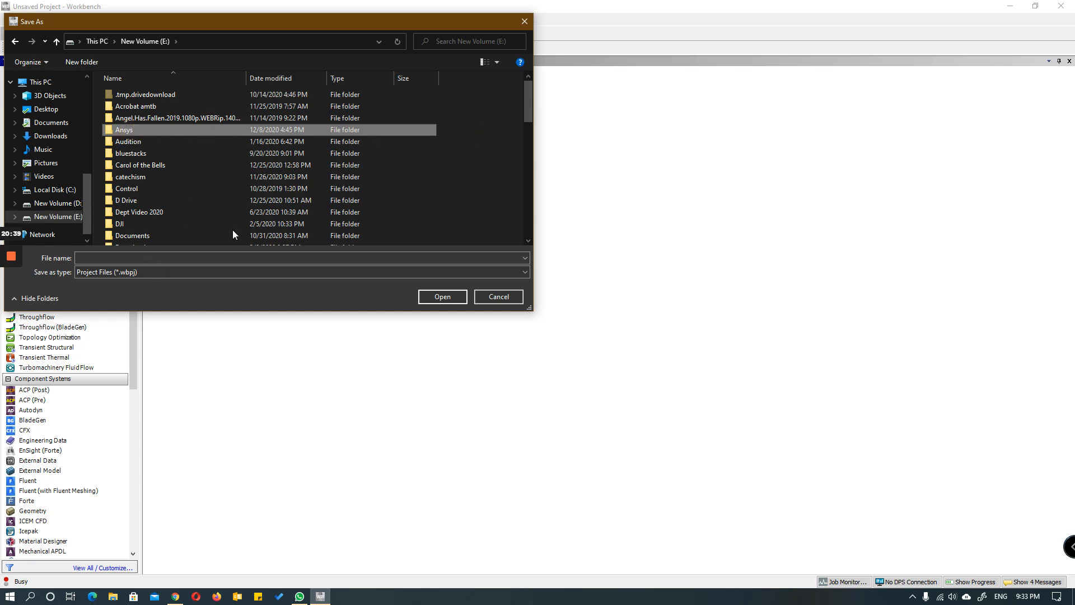
{"action": "key", "text": "Return"}
{"action": "left_click", "coordinate": [141, 258]}
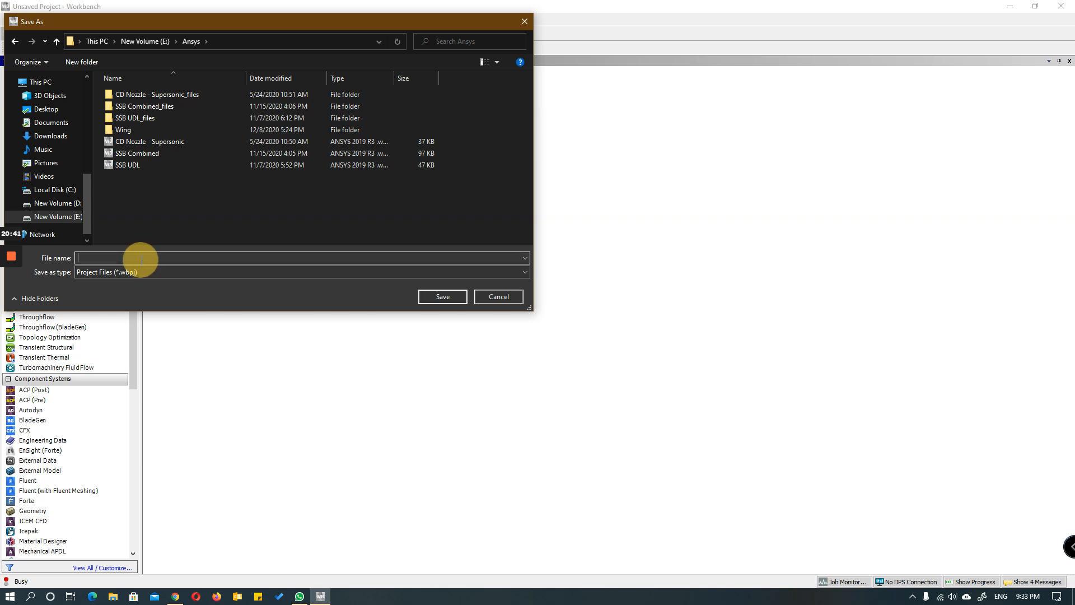
Step: Create a folder named Composite inside the Ansys folder and open it
{"action": "left_click", "coordinate": [78, 61]}
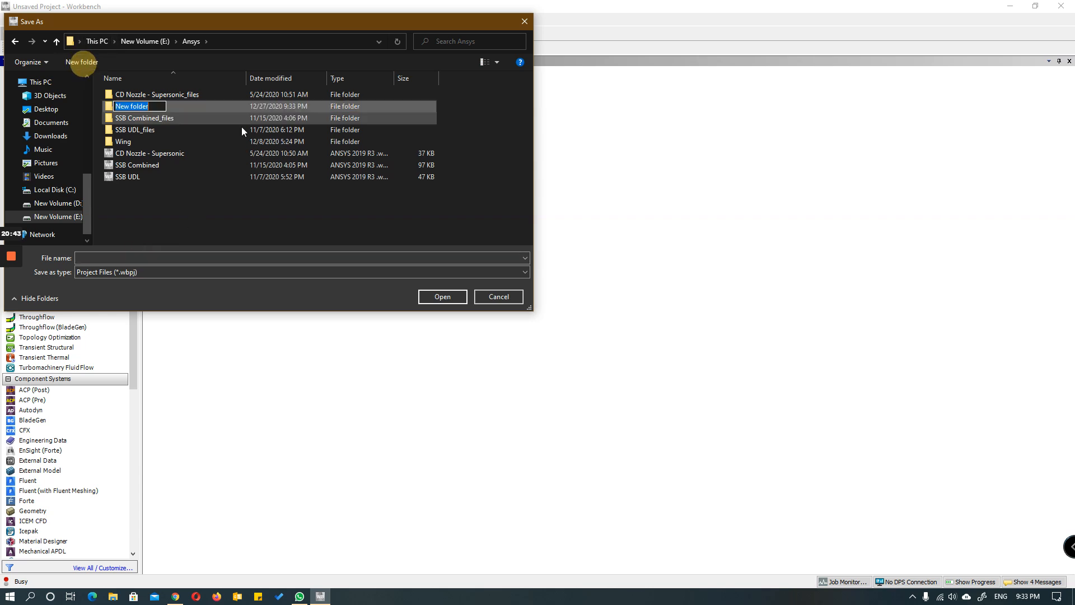
{"action": "key", "text": "Return"}
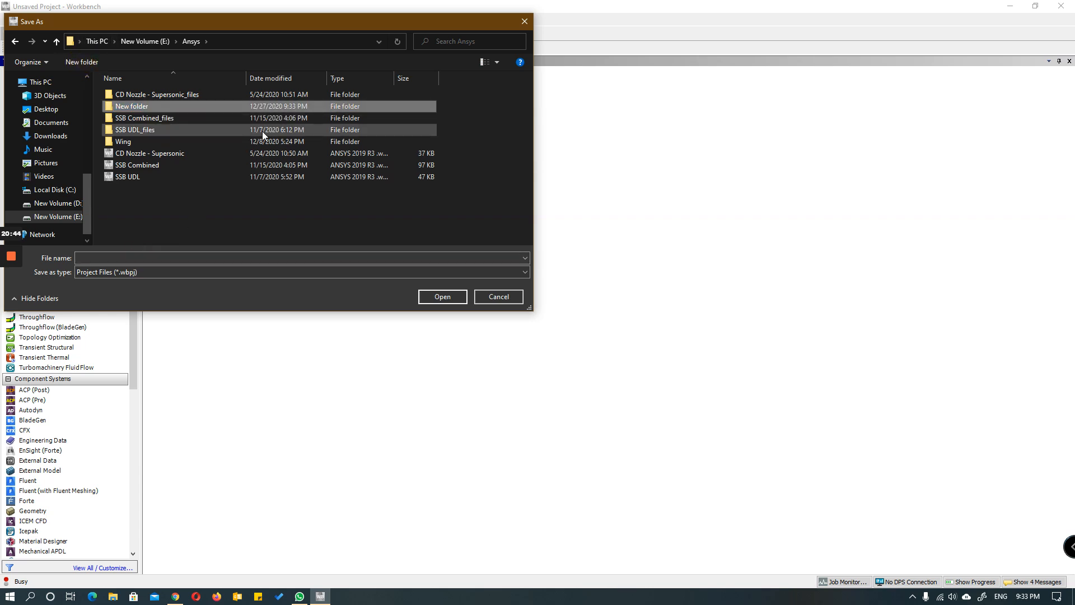
{"action": "key", "text": "F2"}
{"action": "type", "text": "C"}
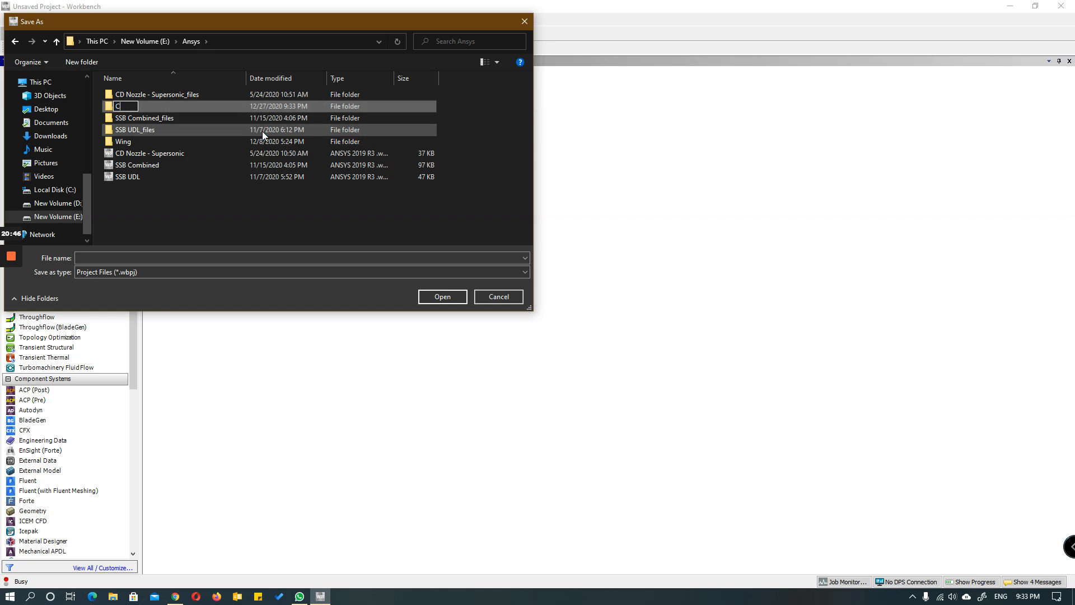
{"action": "type", "text": "omposite"}
{"action": "key", "text": "Return"}
{"action": "key", "text": "Return"}
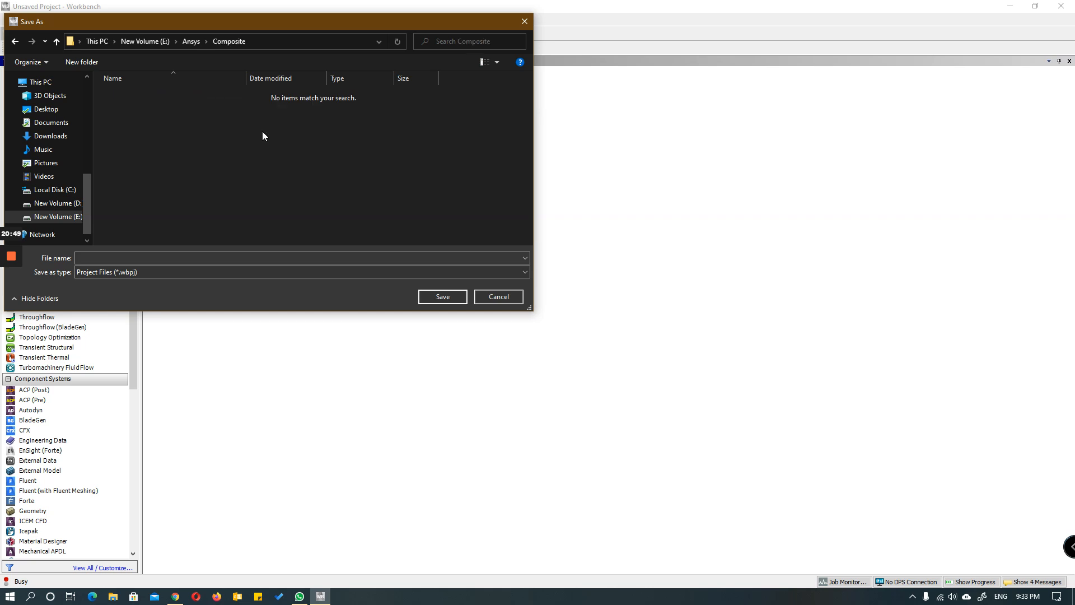
Step: Save the project in the Composite folder under the name ACP Method
{"action": "left_click", "coordinate": [247, 258]}
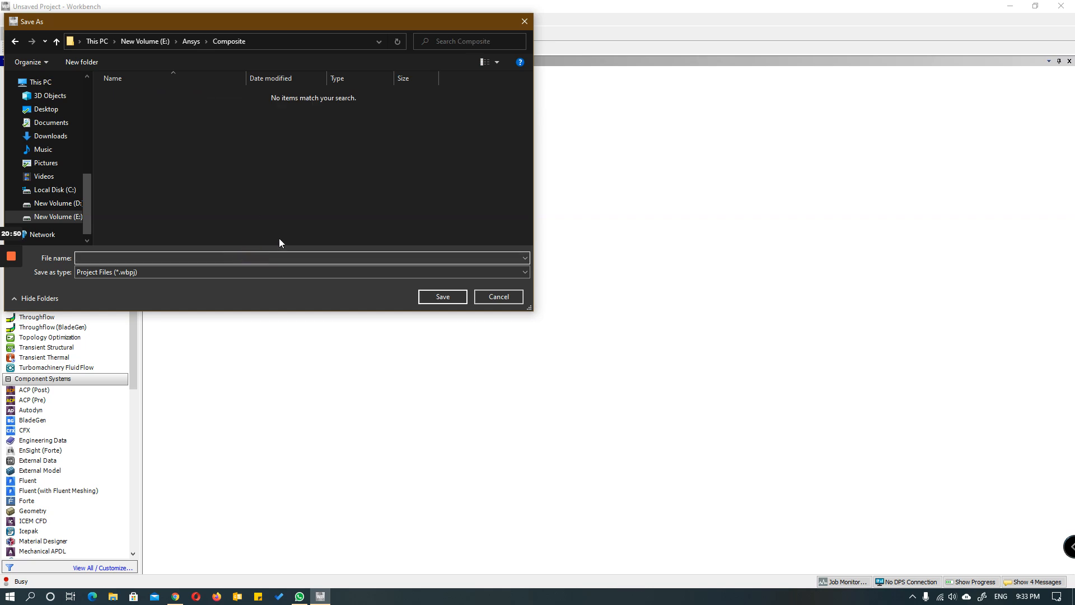
{"action": "type", "text": "ACP Method"}
{"action": "key", "text": "Return"}
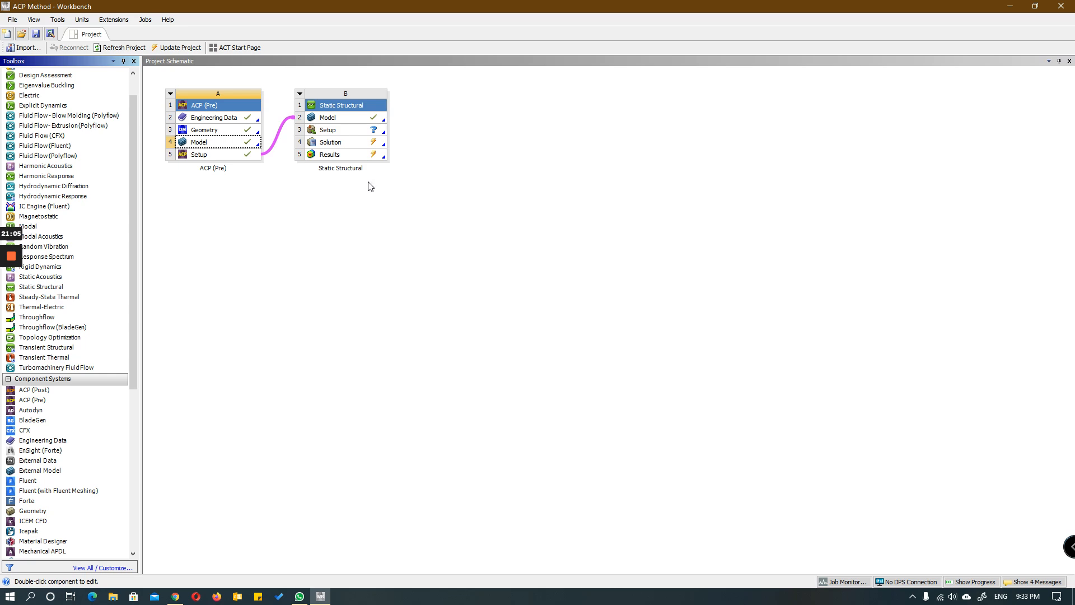
Step: Open the setup of the Static Structural system in Mechanical and dismiss the usage tips
{"action": "double_click", "coordinate": [335, 130]}
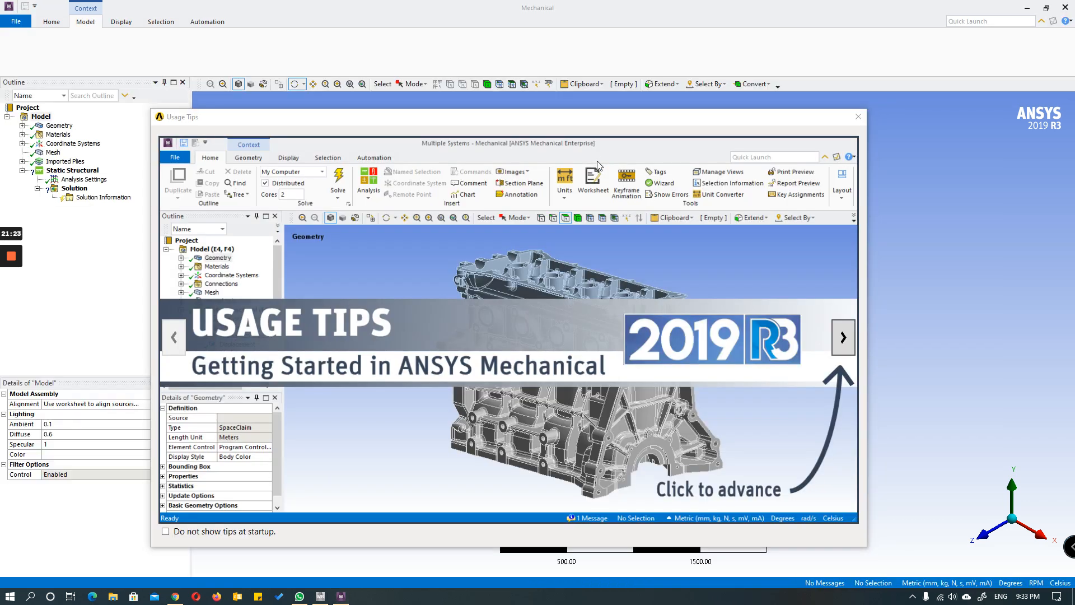
{"action": "left_click", "coordinate": [858, 117]}
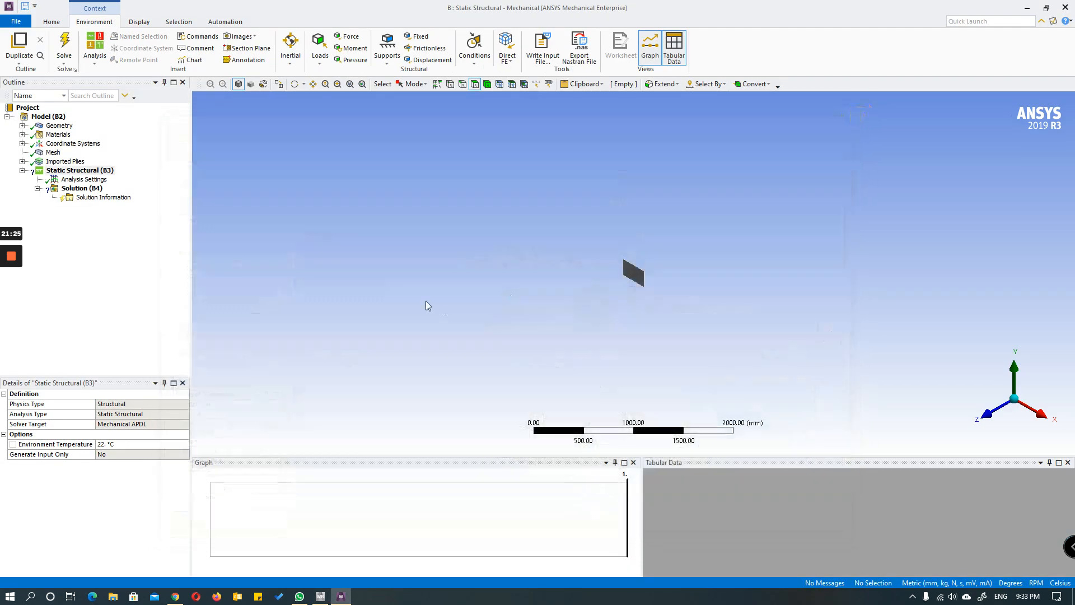
{"action": "scroll", "coordinate": [643, 294], "scroll_direction": "up", "scroll_amount": 10}
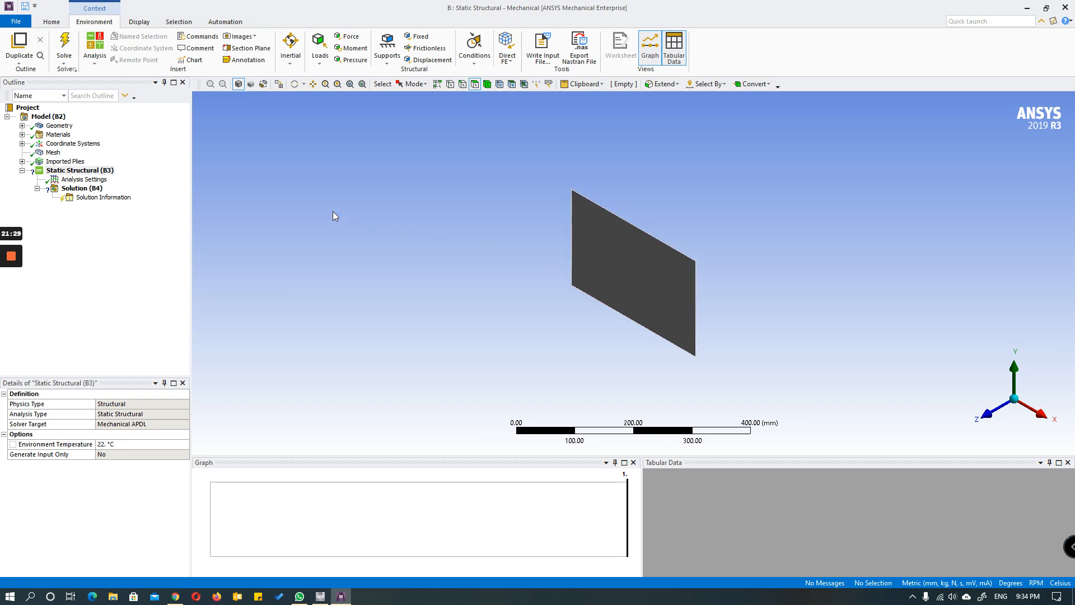
{"action": "left_click", "coordinate": [140, 22]}
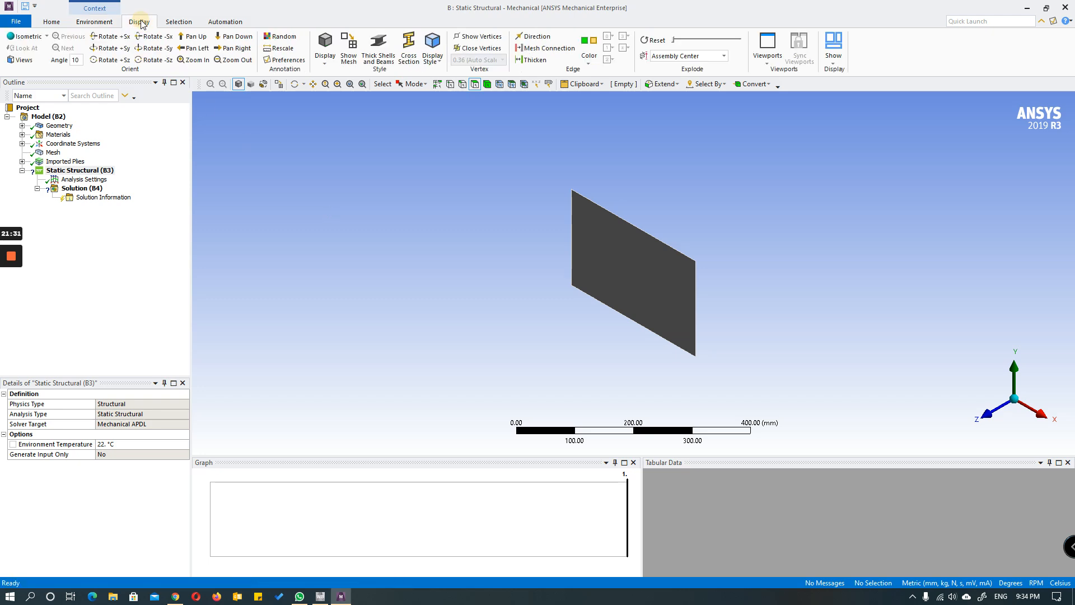
{"action": "left_click", "coordinate": [95, 22]}
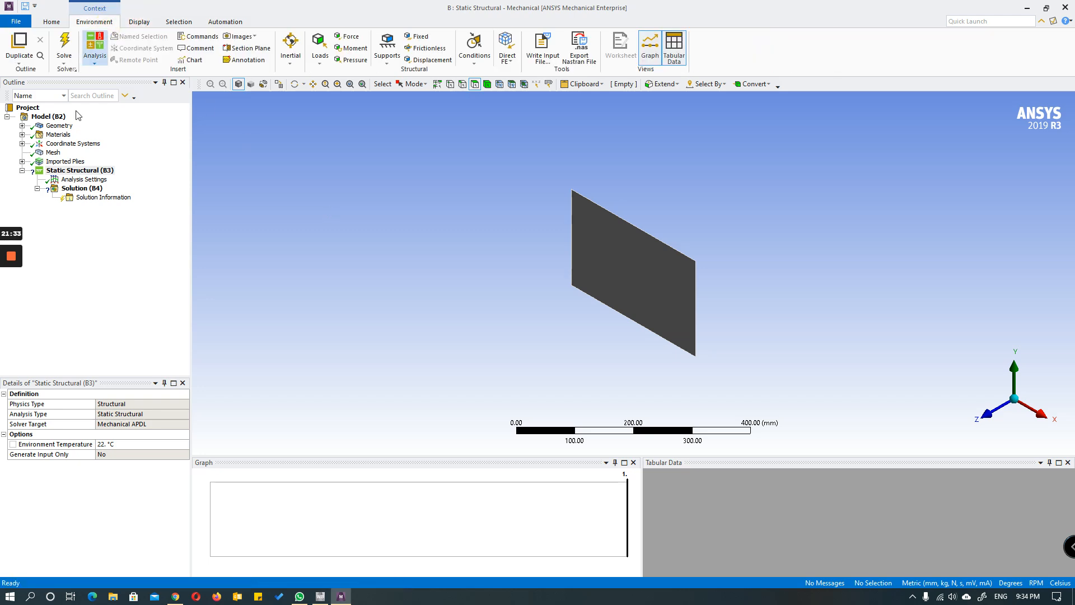
Step: Examine the imported ACP (Pre) plies down to the core's production ply, and collapse them again
{"action": "left_click", "coordinate": [22, 161]}
{"action": "left_click", "coordinate": [37, 170]}
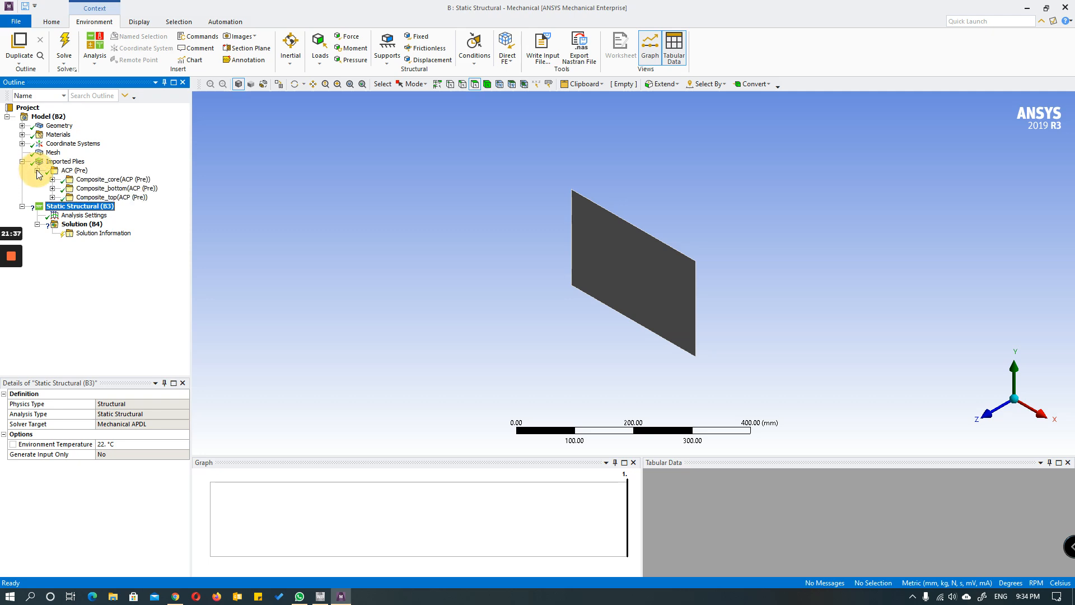
{"action": "left_click", "coordinate": [52, 179]}
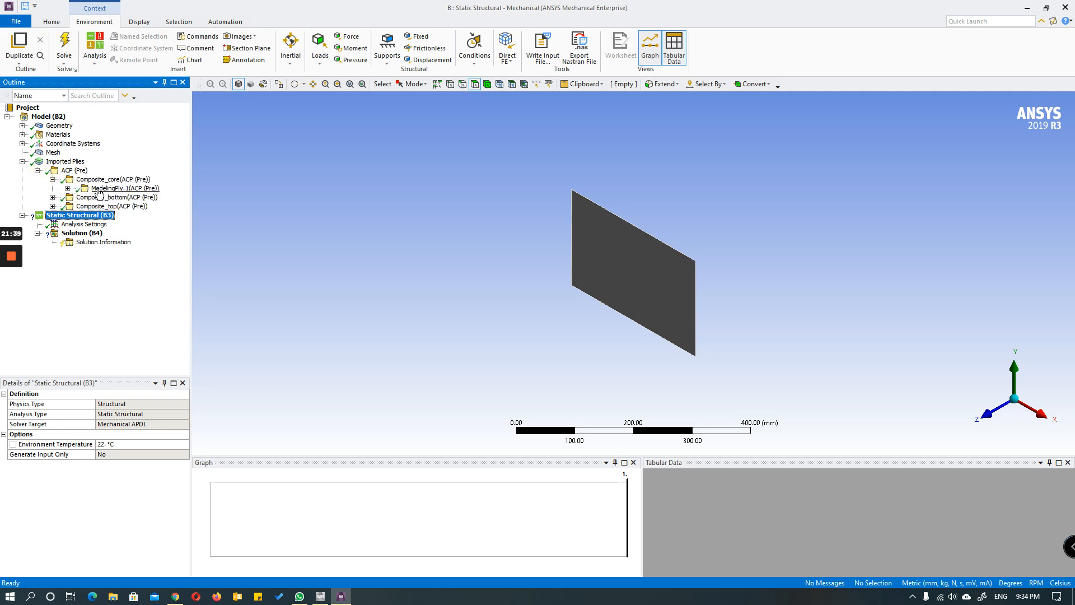
{"action": "left_click", "coordinate": [67, 189]}
{"action": "left_click", "coordinate": [82, 197]}
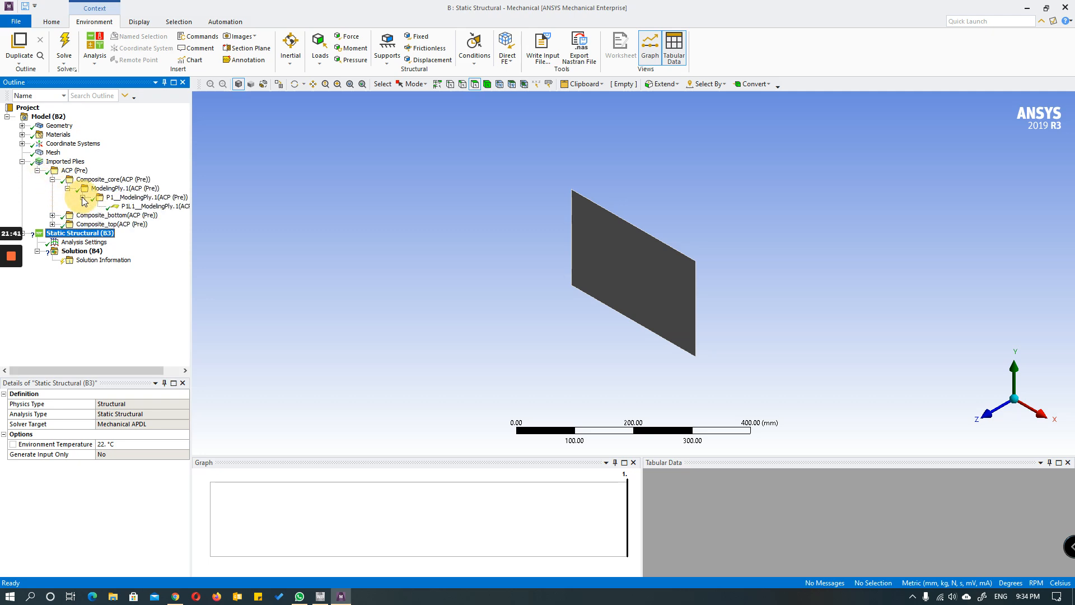
{"action": "left_click", "coordinate": [37, 170]}
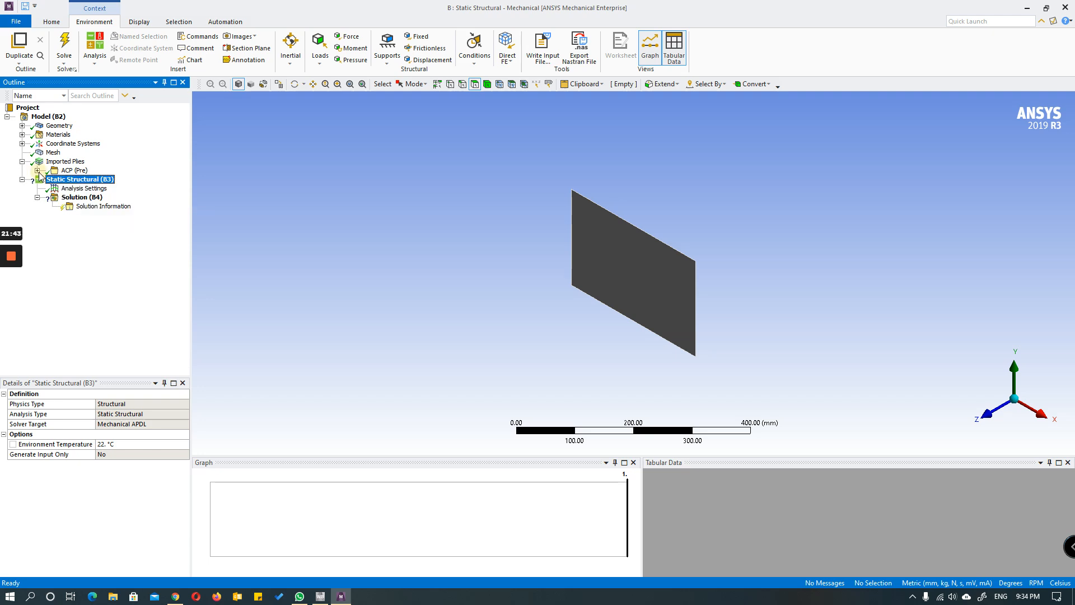
{"action": "left_click", "coordinate": [21, 161]}
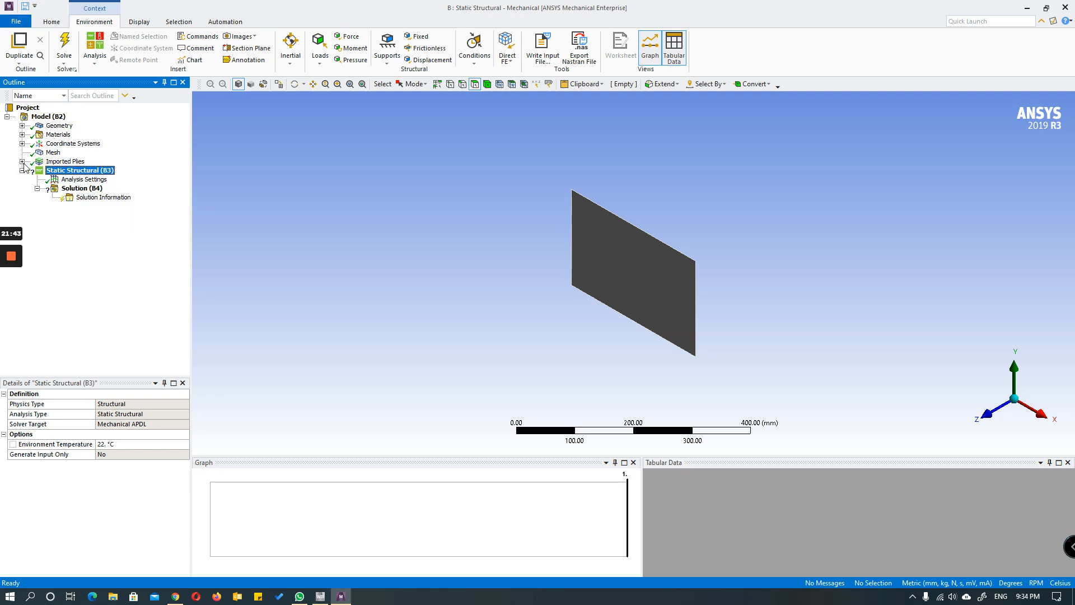
Step: Insert a force load in the Static Structural analysis and apply it to the plate's upper 300 mm edge
{"action": "right_click", "coordinate": [85, 173]}
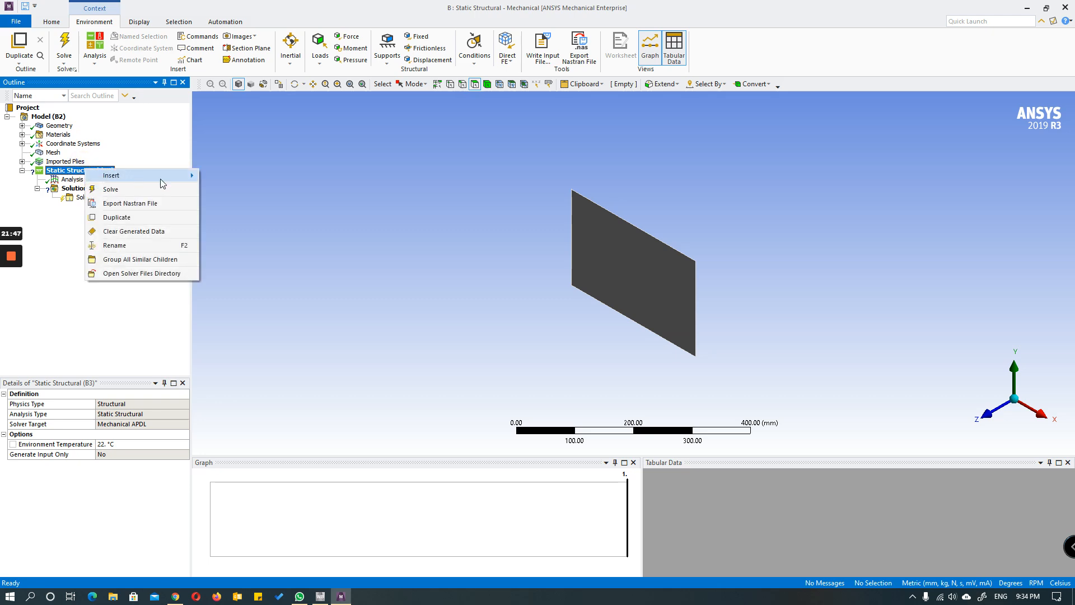
{"action": "mouse_move", "coordinate": [171, 176]}
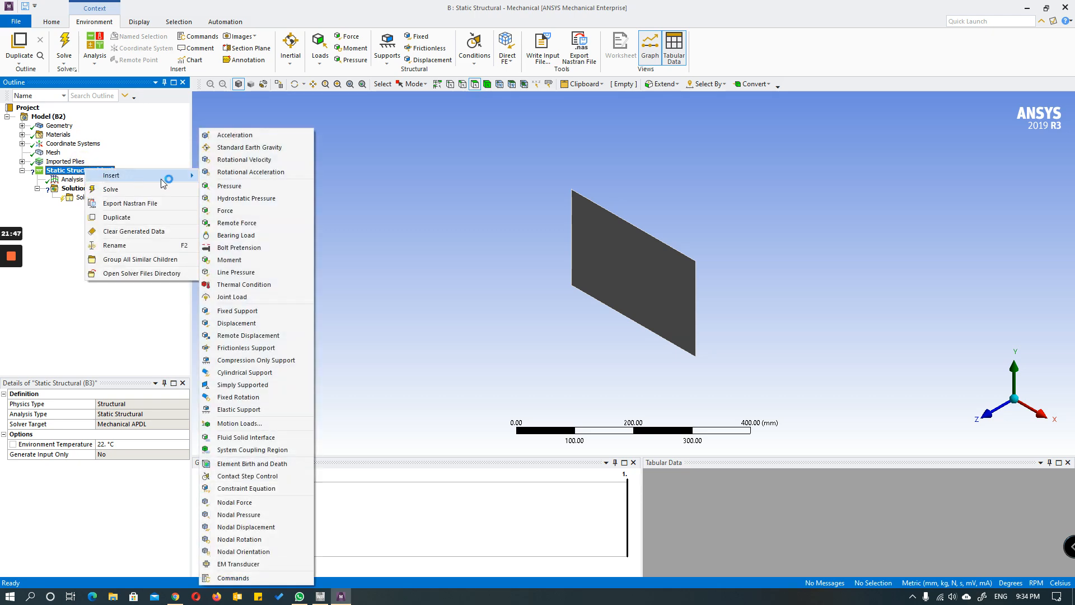
{"action": "left_click", "coordinate": [226, 210]}
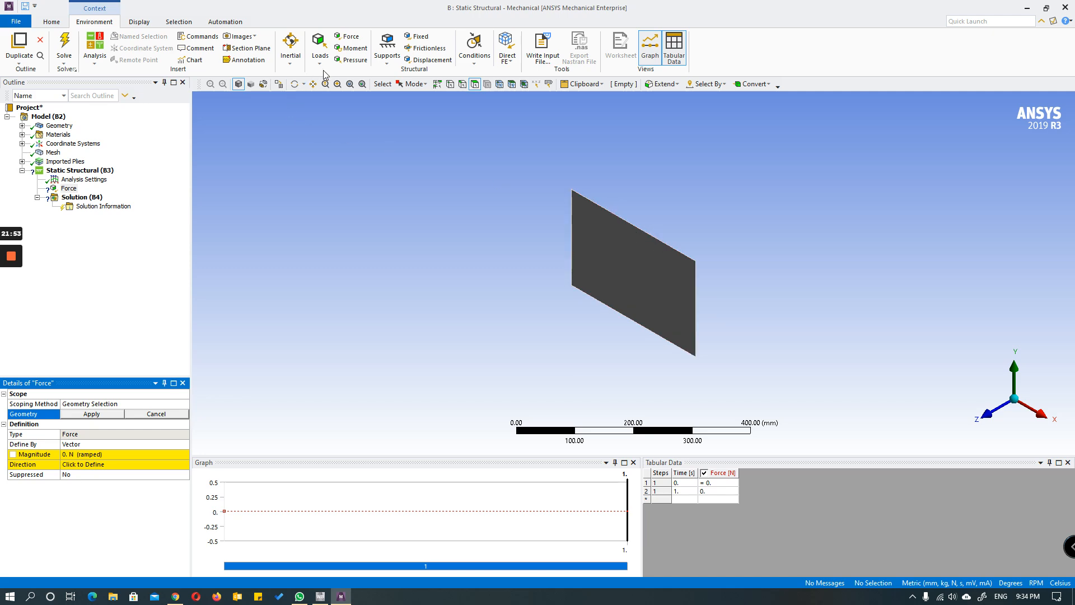
{"action": "left_click", "coordinate": [462, 84]}
{"action": "left_click", "coordinate": [645, 231]}
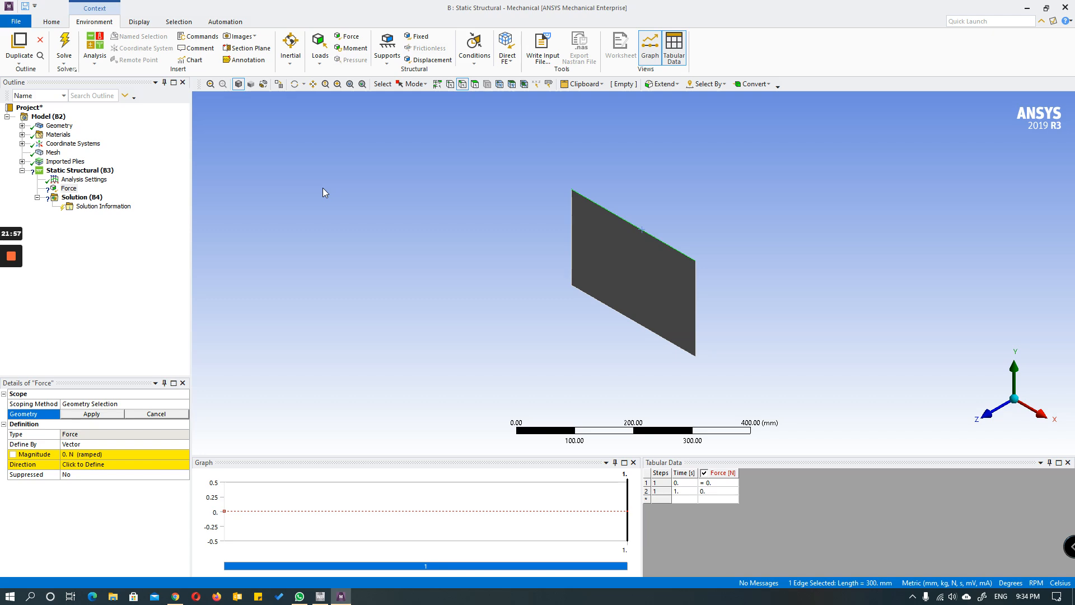
{"action": "left_click", "coordinate": [91, 414]}
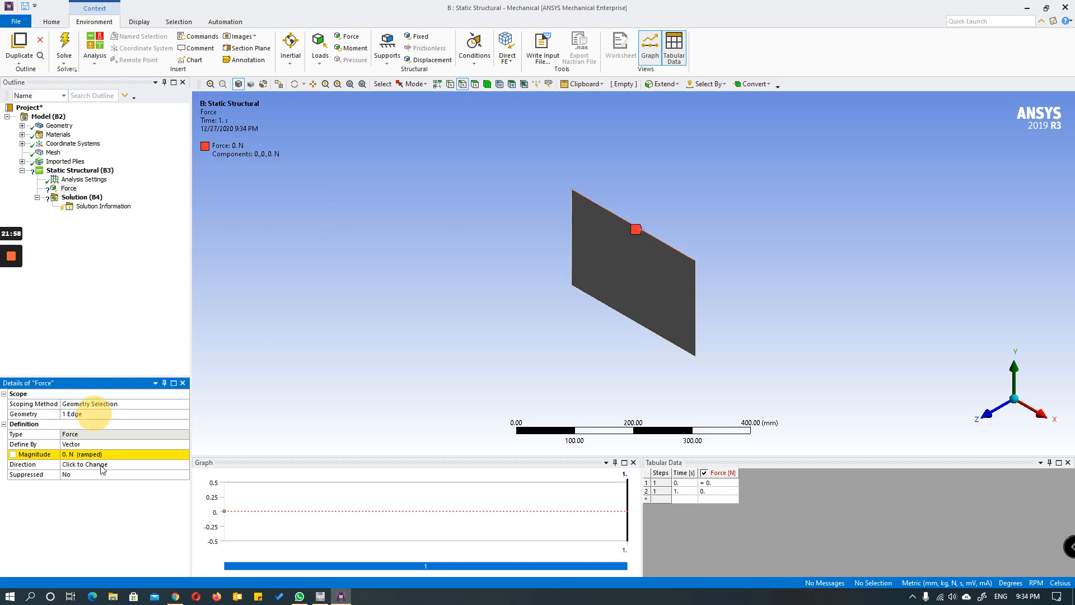
Step: Set the force magnitude to 50 N
{"action": "left_click", "coordinate": [71, 455]}
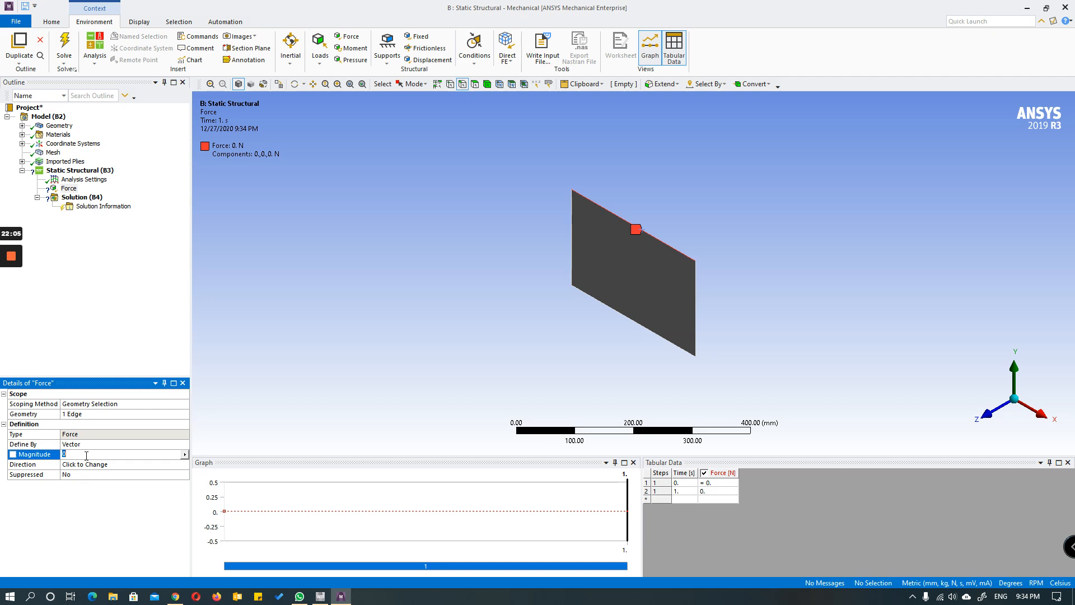
{"action": "type", "text": "50"}
{"action": "left_click", "coordinate": [97, 490]}
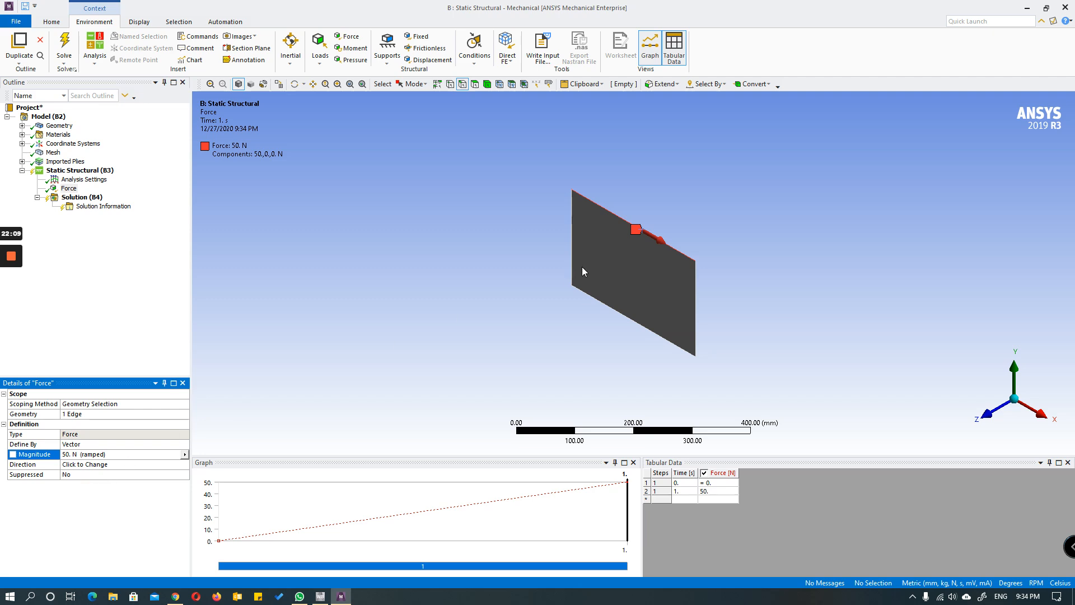
Step: Define the force direction along the plate's vertical 200 mm edge, flipped to point upward in +Y
{"action": "left_click", "coordinate": [110, 471]}
{"action": "left_click", "coordinate": [697, 293]}
{"action": "left_click", "coordinate": [696, 294]}
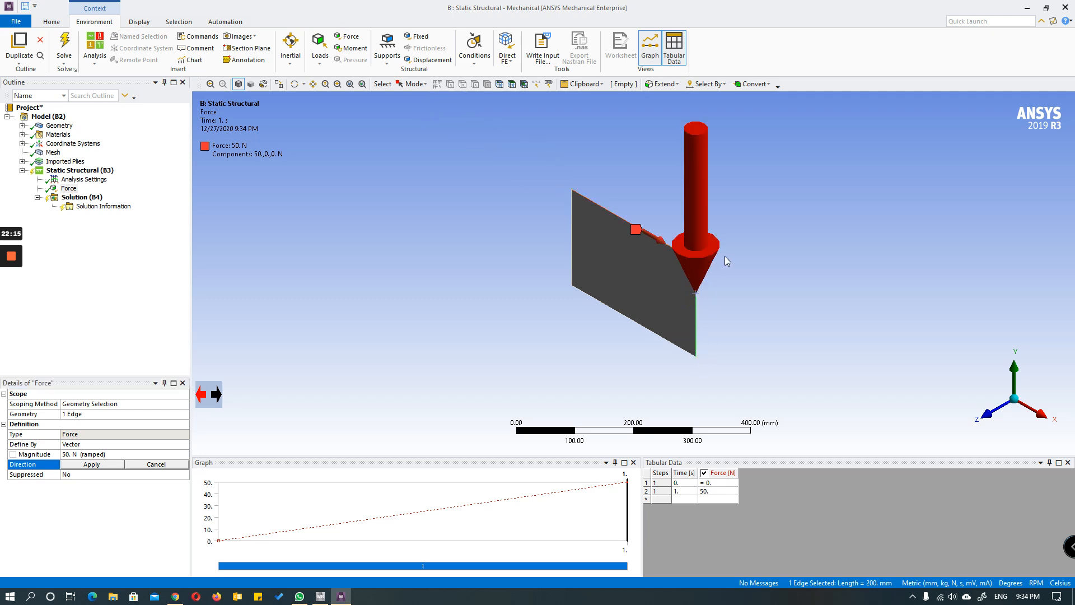
{"action": "left_click", "coordinate": [697, 293]}
{"action": "left_click", "coordinate": [698, 294]}
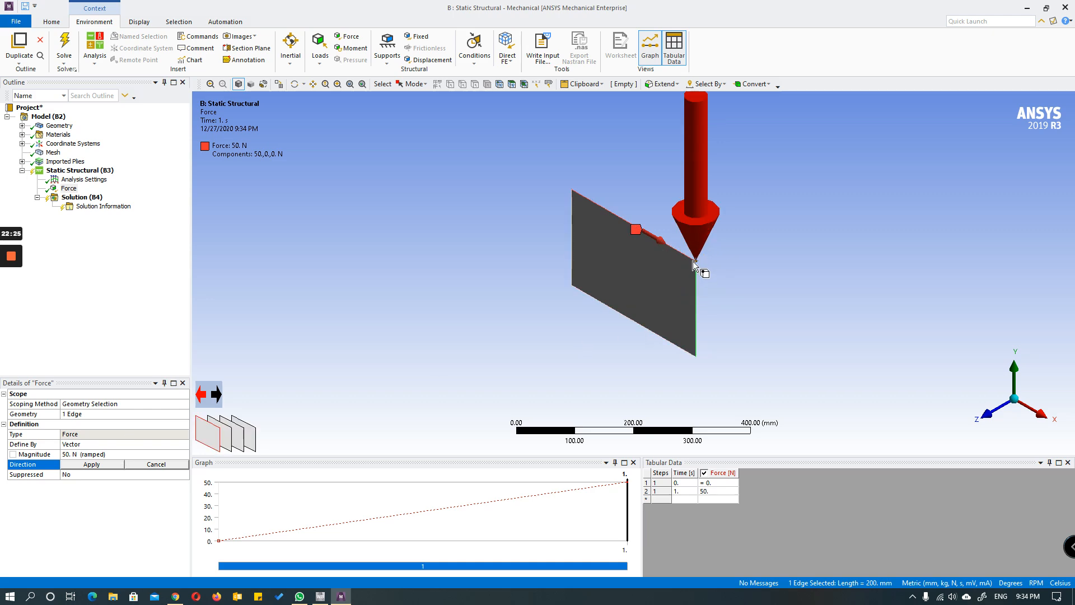
{"action": "left_click", "coordinate": [216, 396]}
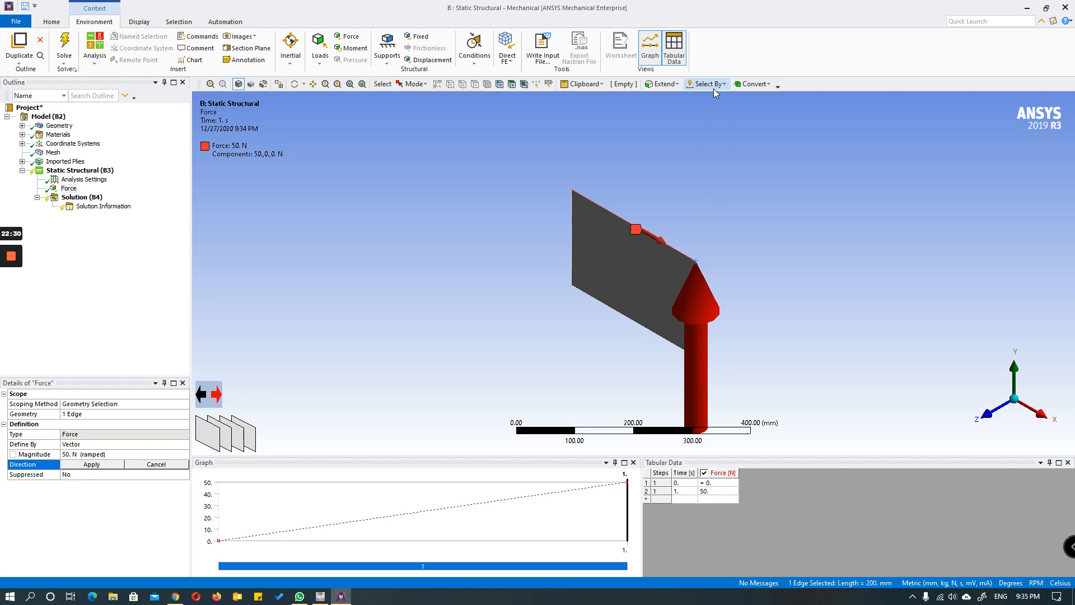
{"action": "left_click", "coordinate": [100, 465]}
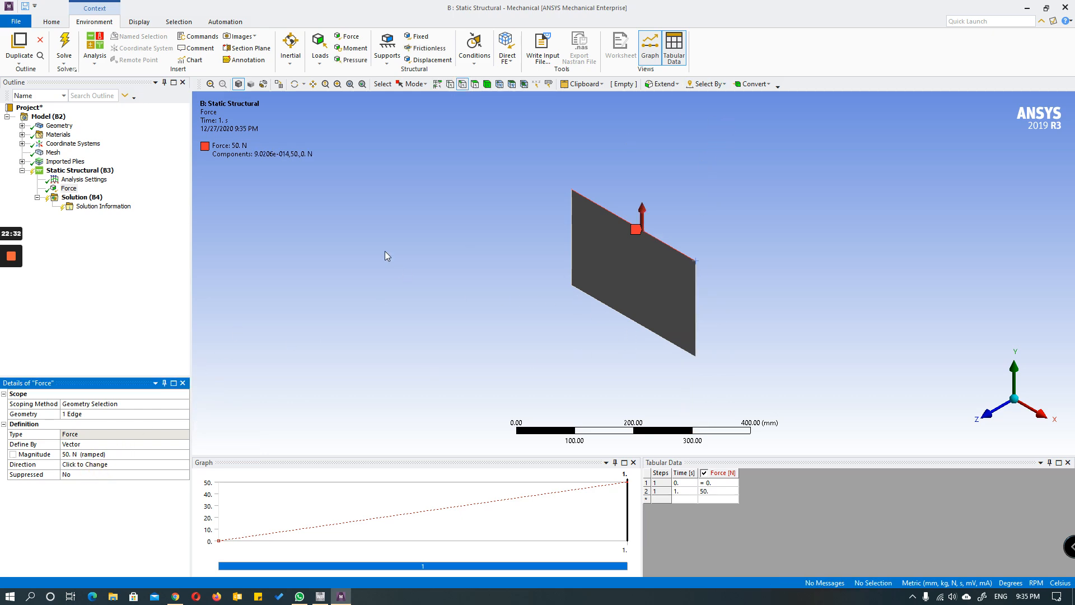
Step: Insert a fixed support in the Static Structural analysis and apply it to the plate's lower 300 mm edge
{"action": "right_click", "coordinate": [88, 172]}
{"action": "mouse_move", "coordinate": [145, 178]}
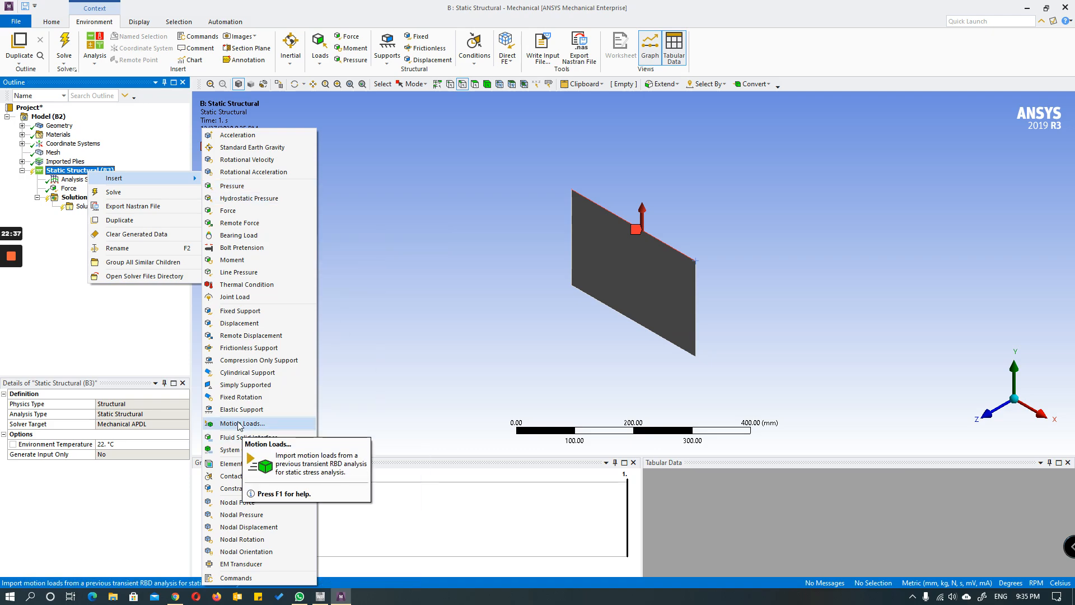
{"action": "left_click", "coordinate": [264, 314]}
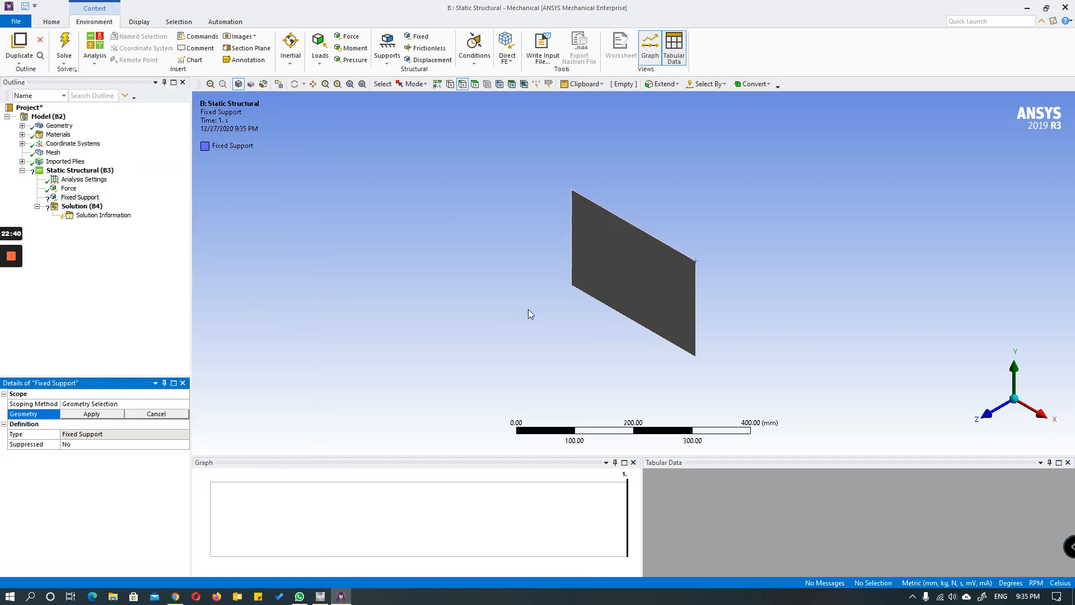
{"action": "left_click", "coordinate": [630, 325]}
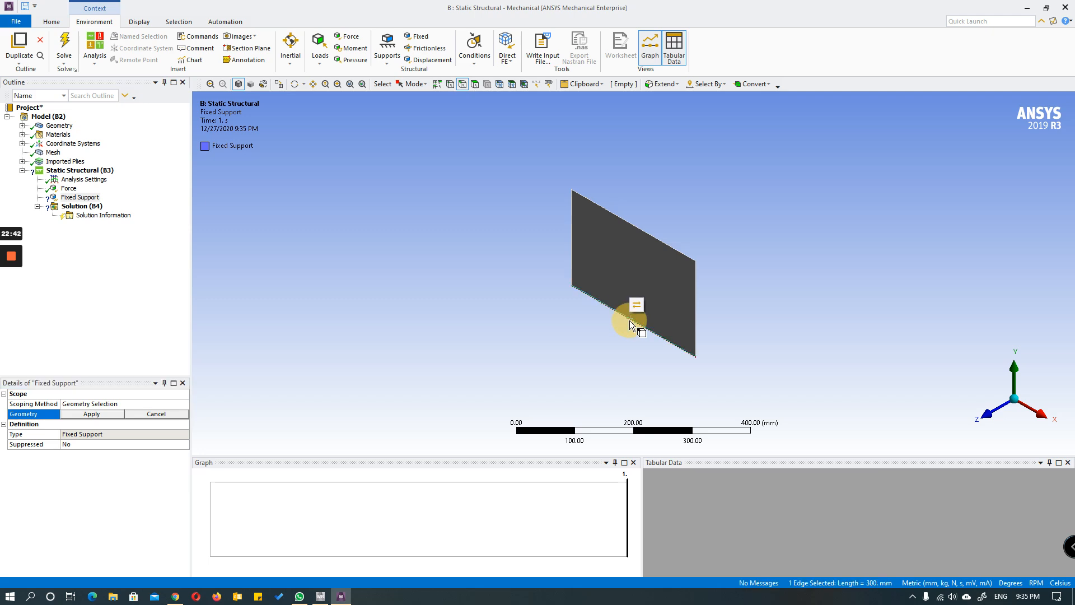
{"action": "left_click", "coordinate": [84, 413]}
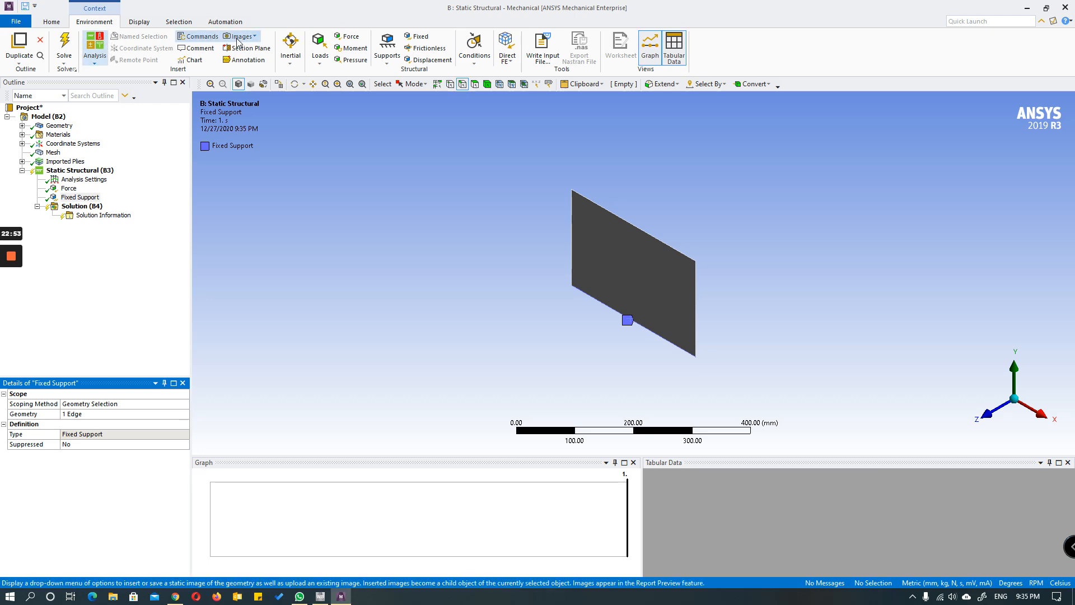
Step: Solve the Static Structural analysis, check its solution details, and close Mechanical to return to the project schematic
{"action": "left_click", "coordinate": [64, 45]}
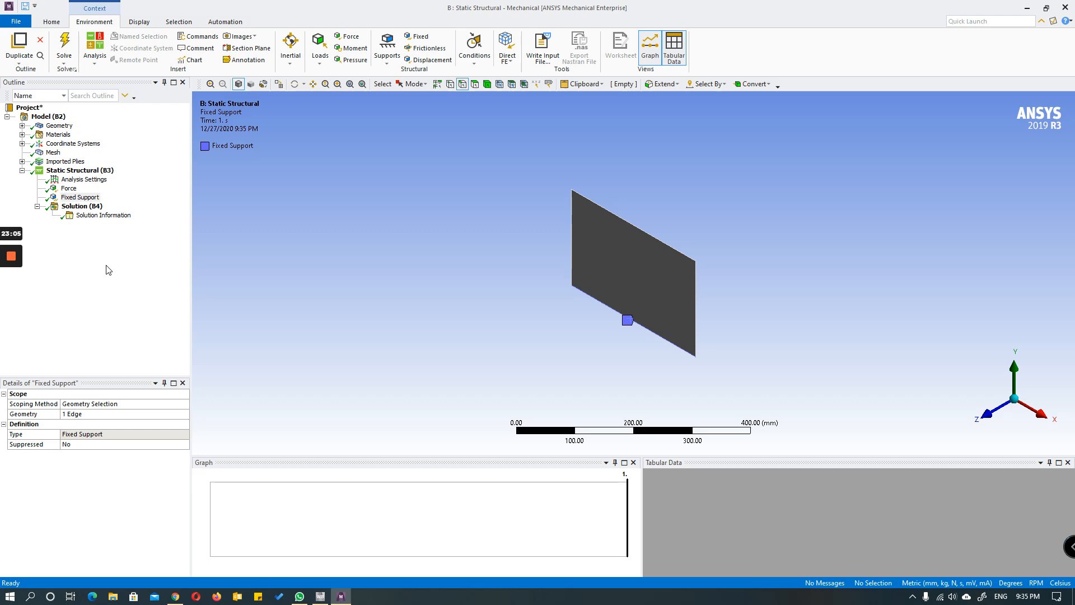
{"action": "left_click", "coordinate": [90, 207]}
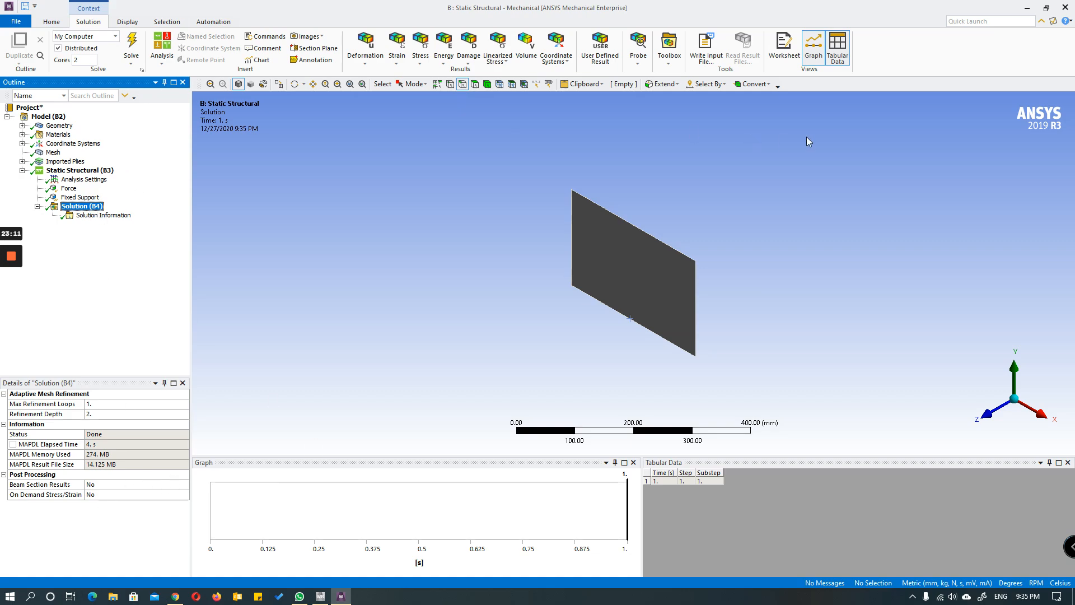
{"action": "left_click", "coordinate": [1066, 8]}
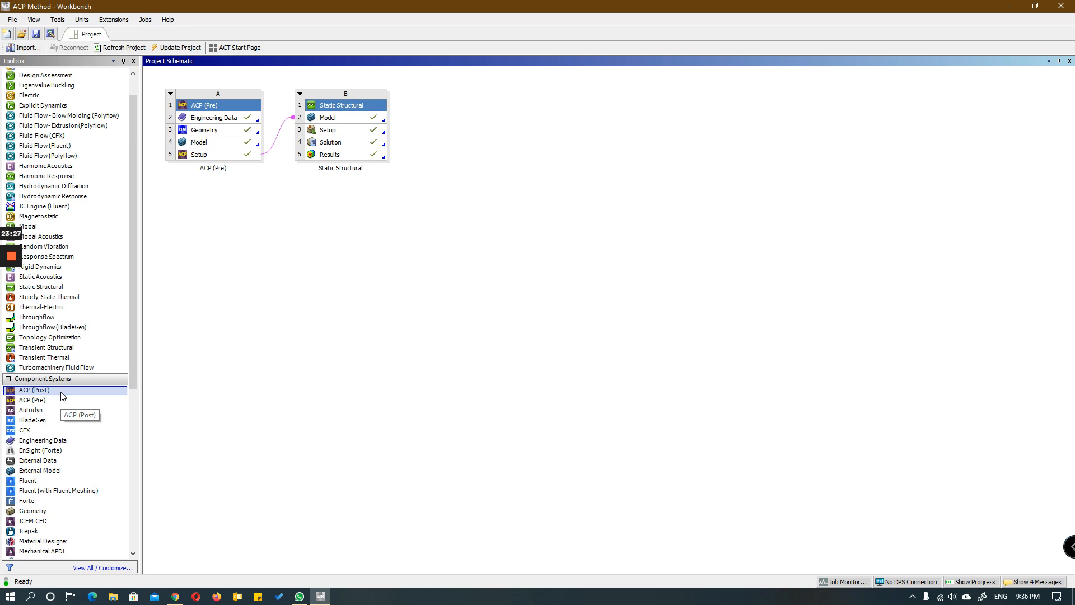
Step: Add an ACP (Post) system that shares the Engineering Data, Geometry and Model of ACP (Pre)
{"action": "left_click_drag", "start_coordinate": [62, 393], "coordinate": [209, 340]}
{"action": "left_click_drag", "start_coordinate": [252, 263], "coordinate": [219, 146]}
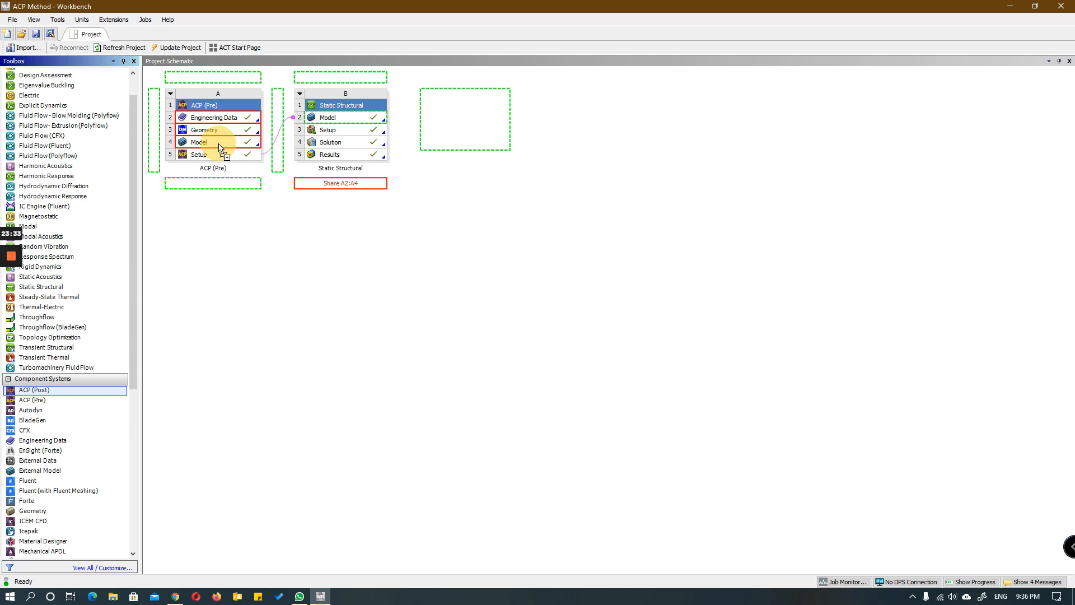
{"action": "left_click_drag", "start_coordinate": [218, 147], "coordinate": [219, 147]}
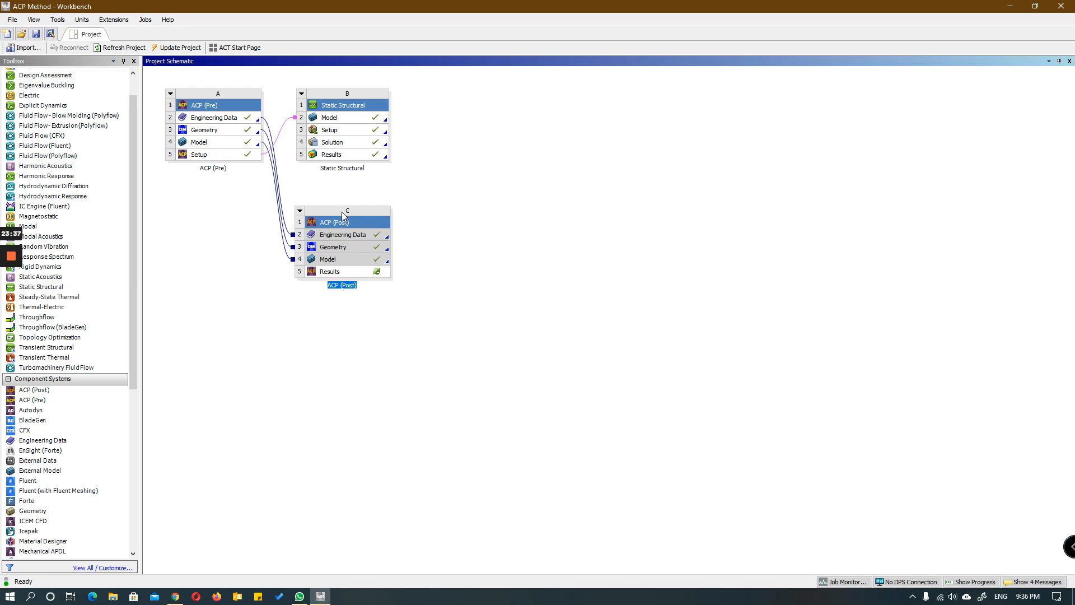
Step: Place the ACP (Post) system beside Static Structural and link the Static Structural Solution to its Results
{"action": "left_click", "coordinate": [385, 208]}
{"action": "left_click", "coordinate": [471, 197]}
{"action": "left_click", "coordinate": [373, 341]}
{"action": "left_click_drag", "start_coordinate": [356, 273], "coordinate": [464, 292]}
{"action": "left_click_drag", "start_coordinate": [363, 147], "coordinate": [374, 275]}
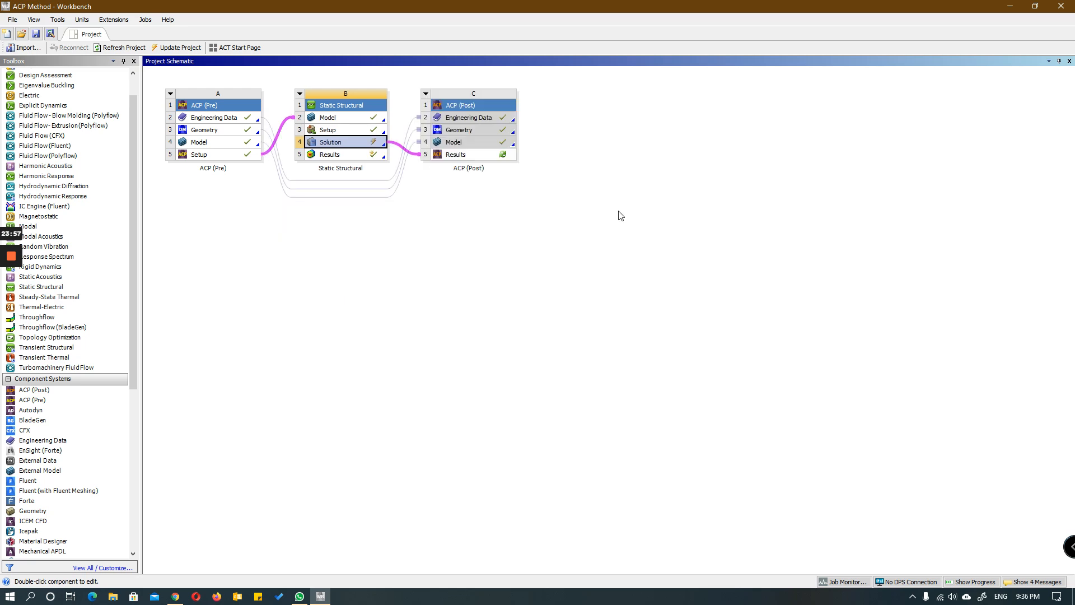
{"action": "left_click", "coordinate": [513, 195]}
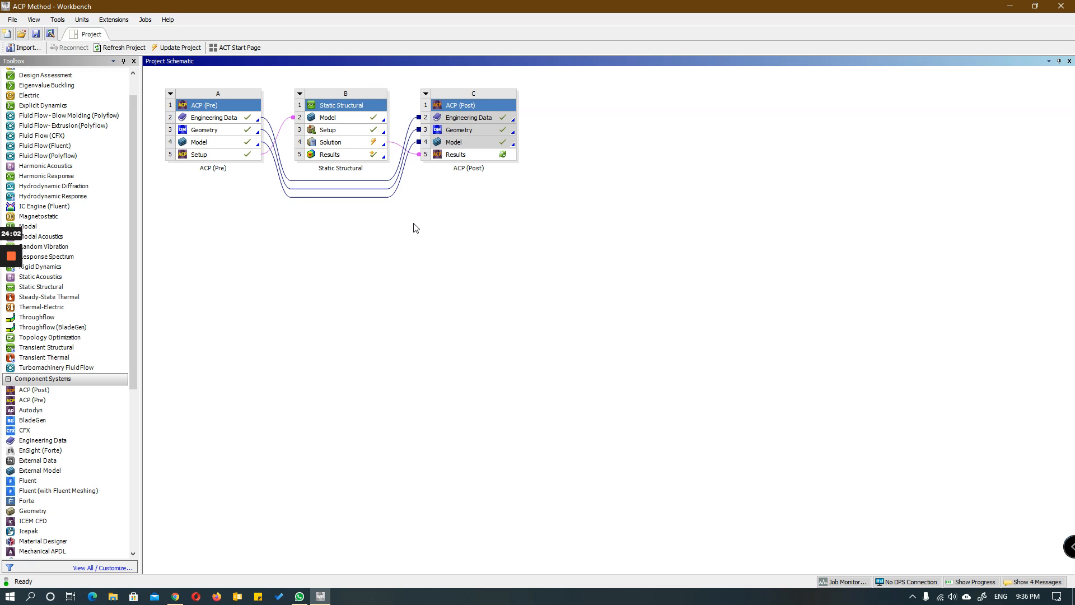
Step: Update the Results of the ACP (Post) system and open them in ANSYS Composite PrepPost
{"action": "left_click", "coordinate": [483, 155]}
{"action": "right_click", "coordinate": [483, 156]}
{"action": "left_click", "coordinate": [461, 233]}
{"action": "left_click", "coordinate": [487, 154]}
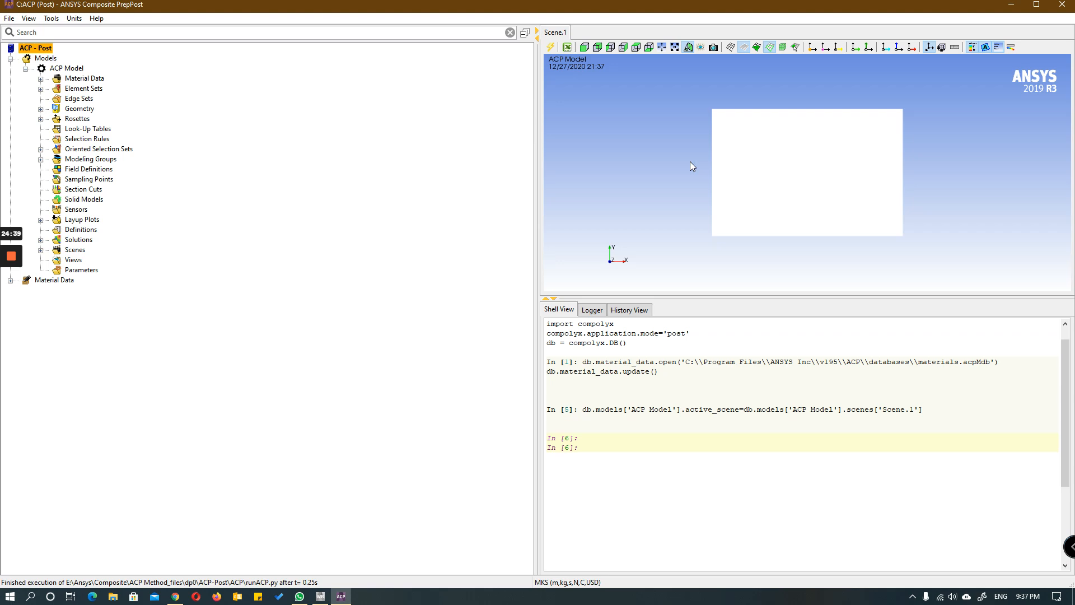
Step: Create a deformation plot under Solution 1 with component usum for All_Elements, and update the model
{"action": "left_click", "coordinate": [41, 241]}
{"action": "left_click", "coordinate": [85, 253]}
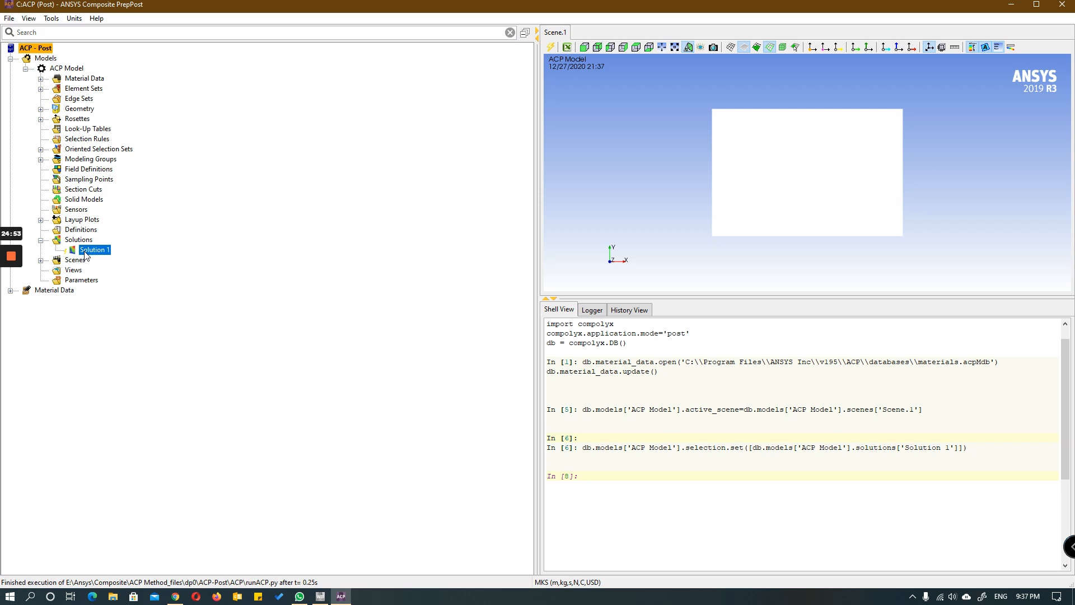
{"action": "right_click", "coordinate": [86, 256]}
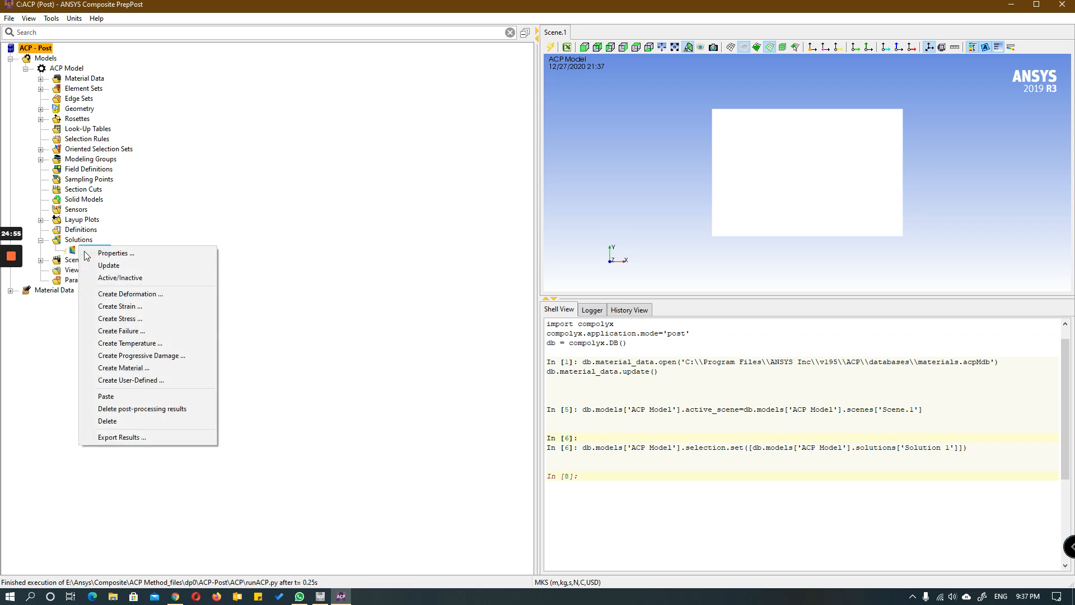
{"action": "left_click", "coordinate": [176, 298]}
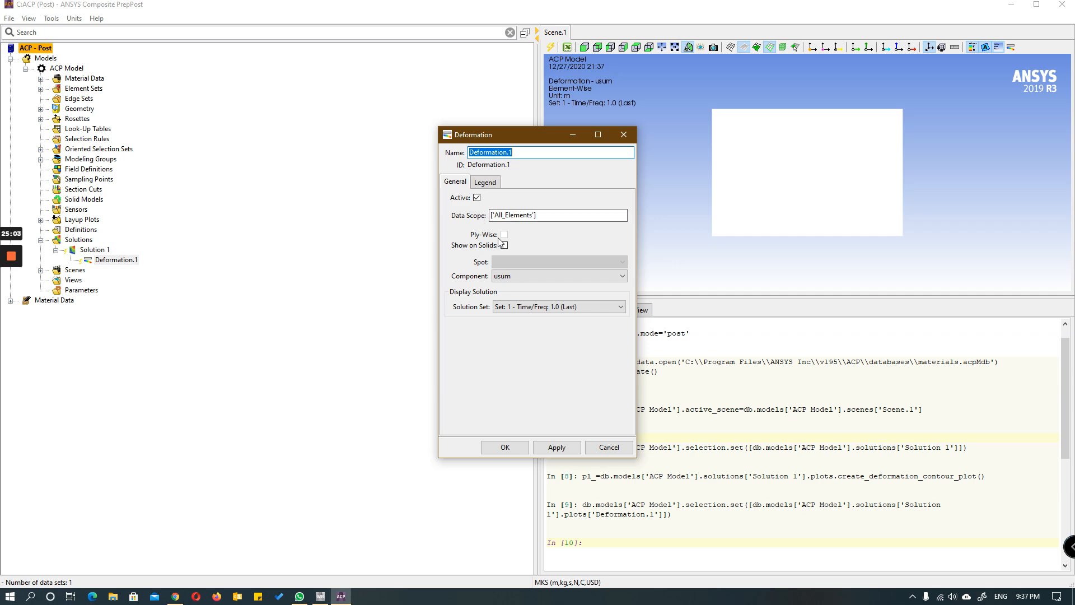
{"action": "left_click", "coordinate": [505, 447]}
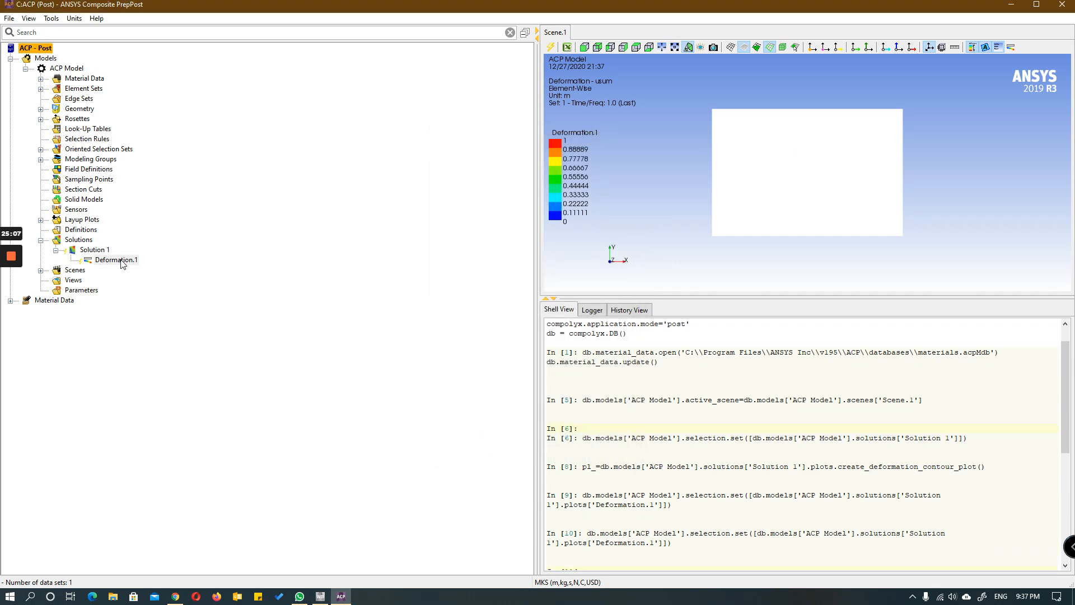
{"action": "left_click", "coordinate": [551, 47]}
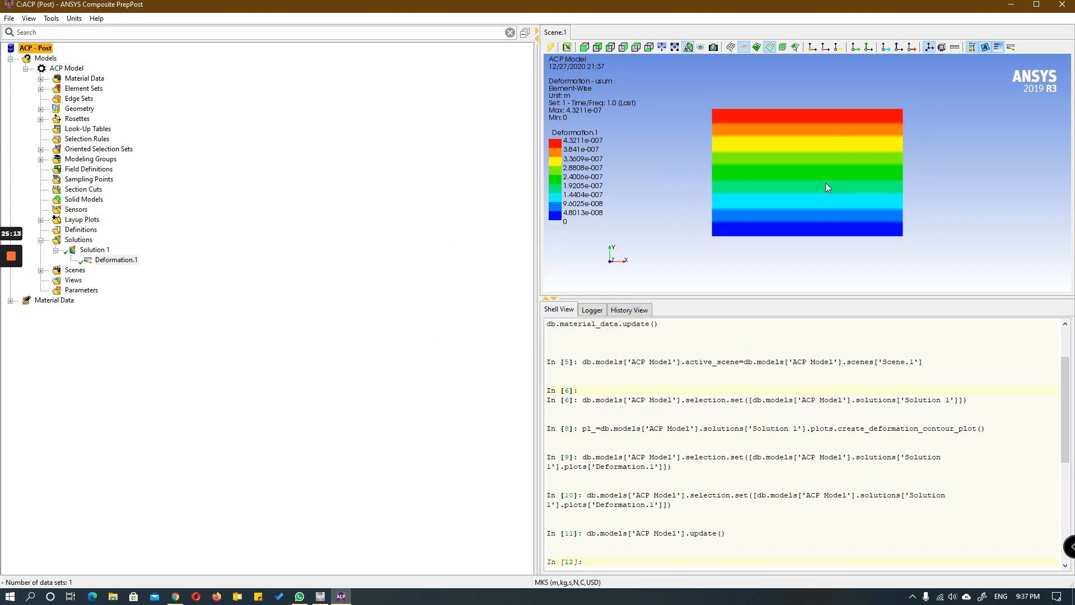
Step: Examine the plate's deformation contour from several viewing angles and review the result types offered for Solution 1
{"action": "mouse_move", "coordinate": [862, 190]}
{"action": "left_mouse_down"}
{"action": "mouse_move", "coordinate": [686, 203]}
{"action": "mouse_move", "coordinate": [592, 233]}
{"action": "mouse_move", "coordinate": [504, 221]}
{"action": "mouse_move", "coordinate": [649, 204]}
{"action": "mouse_move", "coordinate": [785, 165]}
{"action": "mouse_move", "coordinate": [841, 168]}
{"action": "mouse_move", "coordinate": [902, 186]}
{"action": "mouse_move", "coordinate": [991, 247]}
{"action": "mouse_move", "coordinate": [946, 269]}
{"action": "mouse_move", "coordinate": [948, 303]}
{"action": "mouse_move", "coordinate": [972, 313]}
{"action": "mouse_move", "coordinate": [899, 298]}
{"action": "mouse_move", "coordinate": [839, 253]}
{"action": "mouse_move", "coordinate": [828, 214]}
{"action": "mouse_move", "coordinate": [873, 160]}
{"action": "mouse_move", "coordinate": [773, 168]}
{"action": "left_mouse_up"}
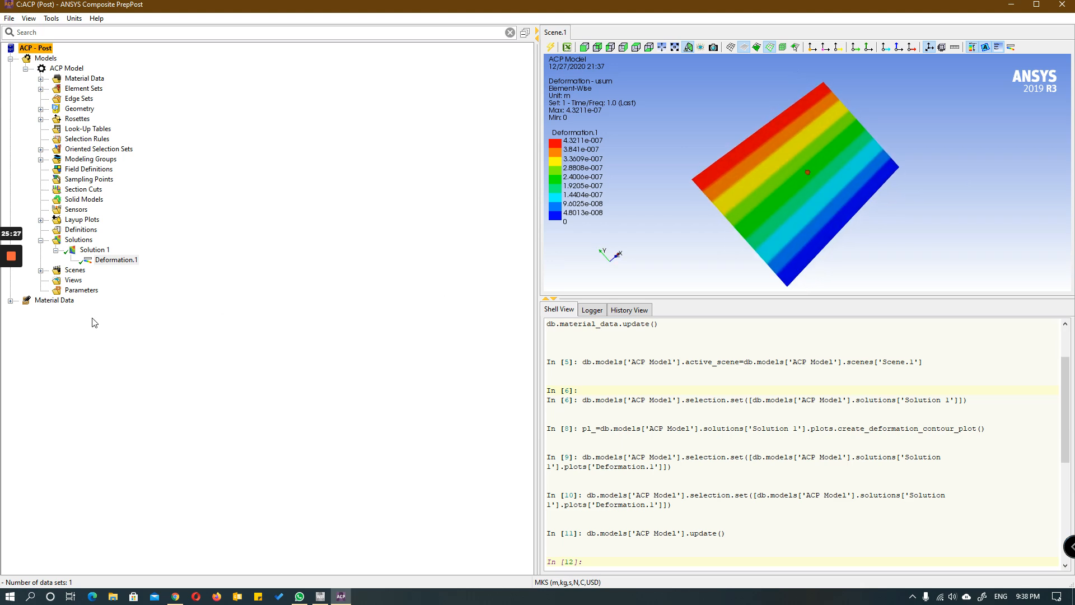
{"action": "left_click", "coordinate": [101, 250]}
{"action": "right_click", "coordinate": [101, 251]}
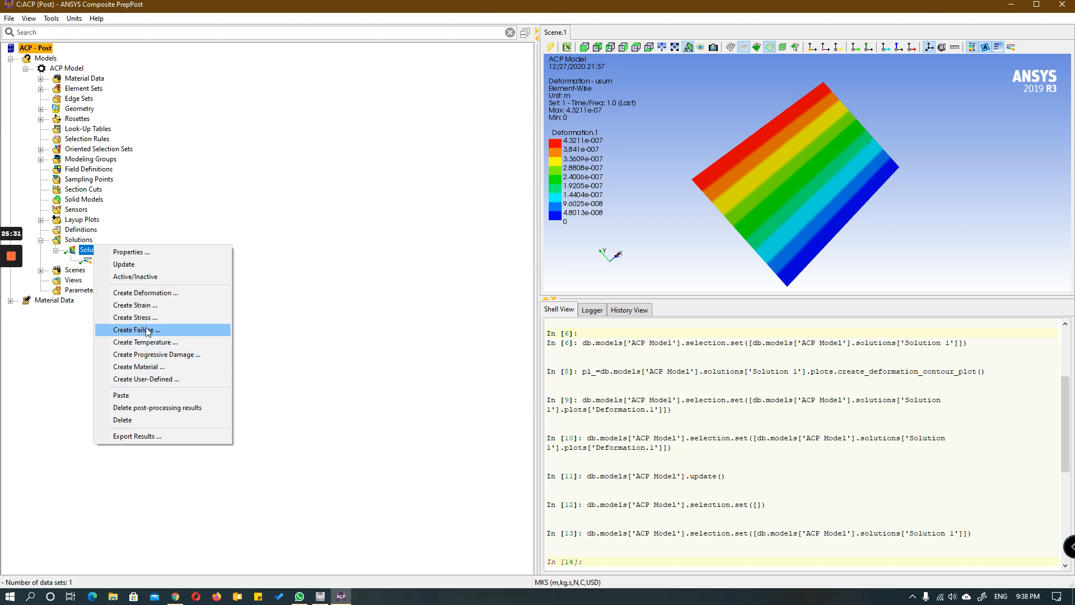
{"action": "left_click", "coordinate": [281, 261]}
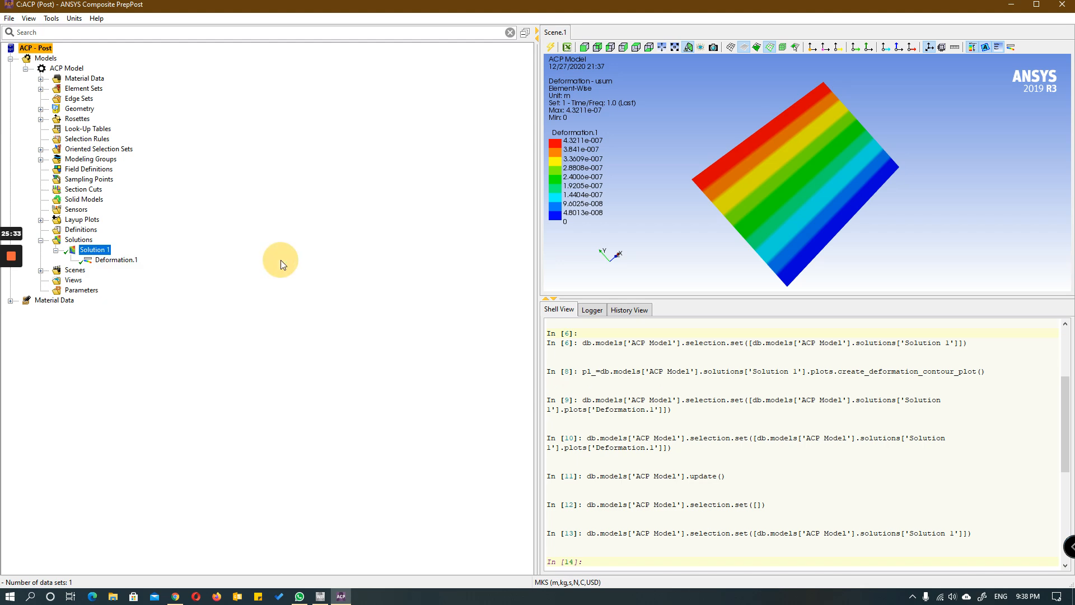
{"action": "mouse_move", "coordinate": [752, 213]}
{"action": "middle_mouse_down"}
{"action": "mouse_move", "coordinate": [834, 190]}
{"action": "mouse_move", "coordinate": [922, 143]}
{"action": "mouse_move", "coordinate": [761, 215]}
{"action": "middle_mouse_up"}
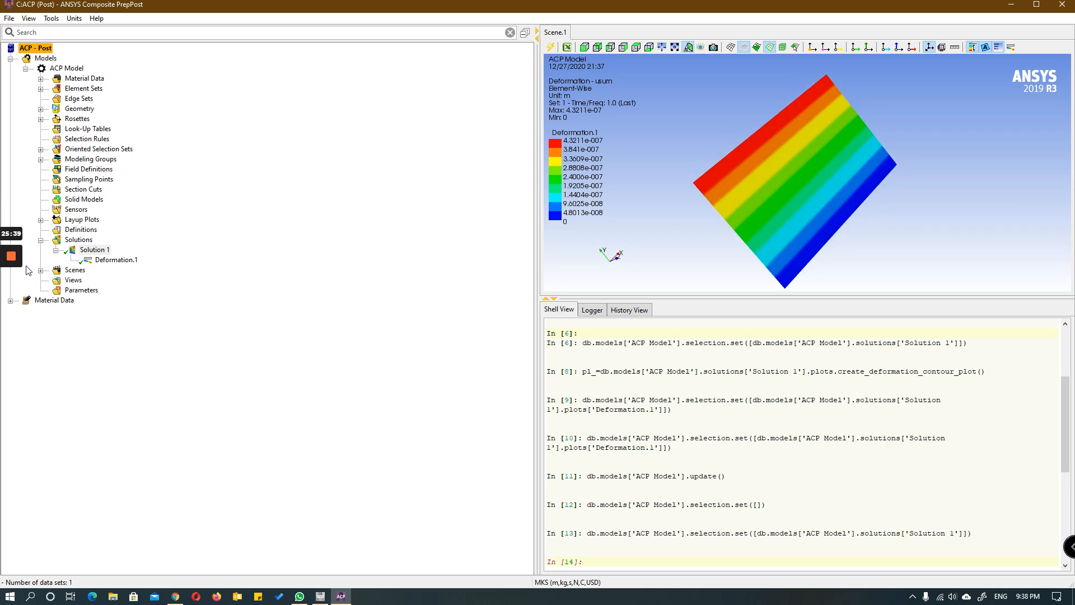
{"action": "mouse_move", "coordinate": [13, 279]}
{"action": "left_click", "coordinate": [10, 302]}
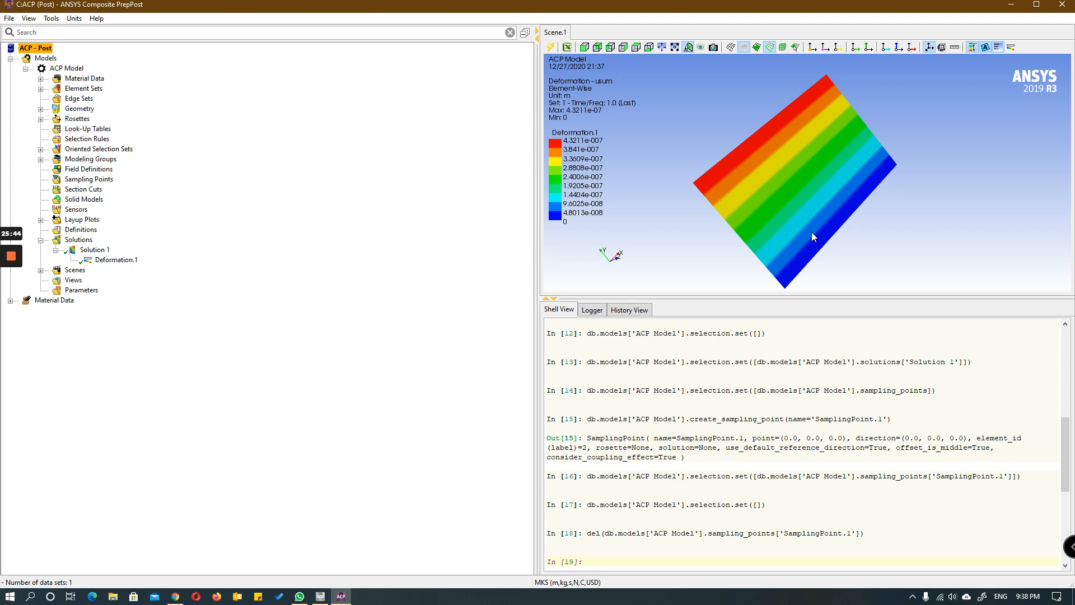
{"action": "left_click_drag", "start_coordinate": [811, 232], "coordinate": [698, 221]}
{"action": "left_click_drag", "start_coordinate": [854, 144], "coordinate": [686, 264]}
{"action": "left_click", "coordinate": [99, 250]}
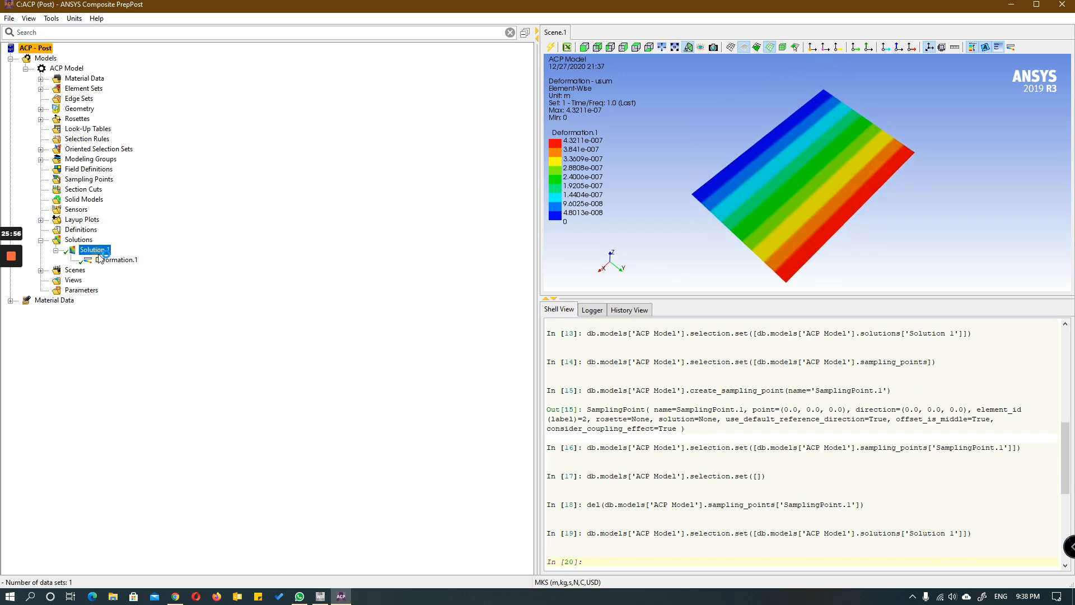
{"action": "right_click", "coordinate": [88, 249]}
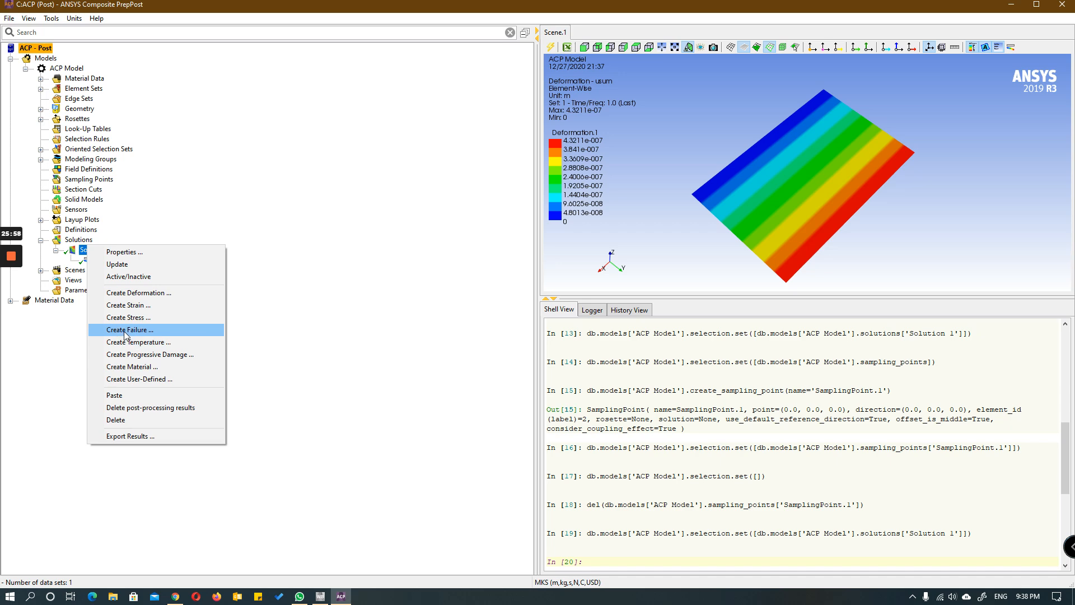
{"action": "left_click", "coordinate": [315, 228]}
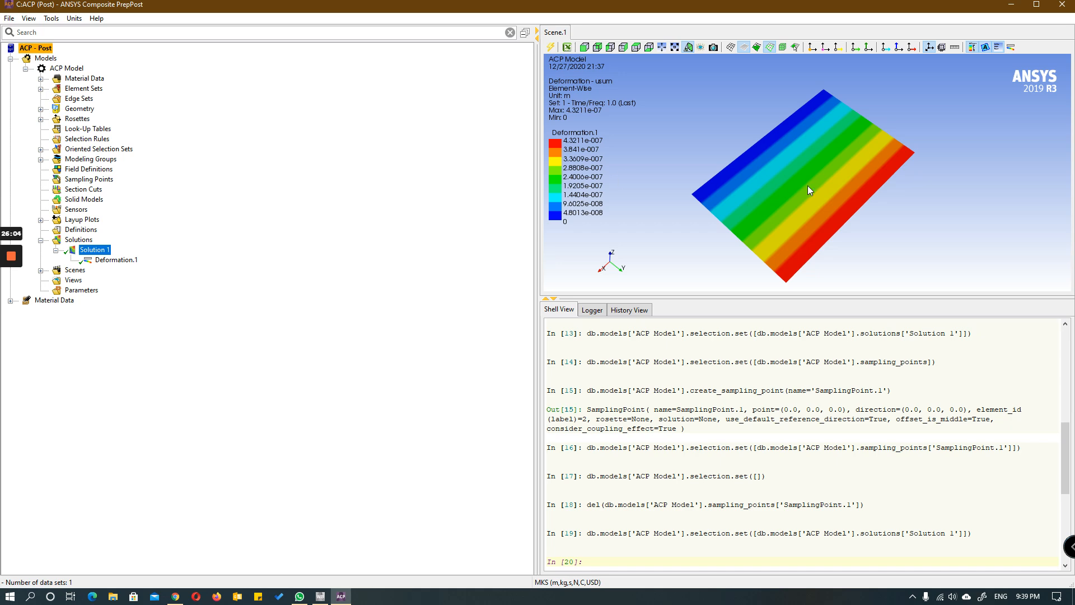
{"action": "middle_click_drag", "start_coordinate": [807, 185], "coordinate": [903, 233]}
{"action": "middle_click_drag", "start_coordinate": [837, 116], "coordinate": [718, 86]}
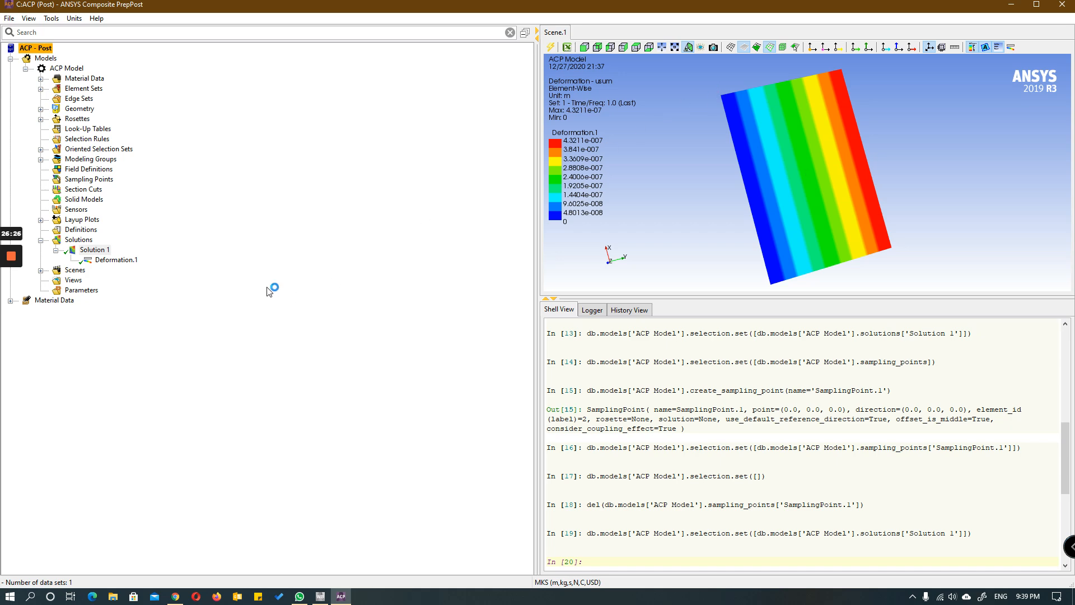